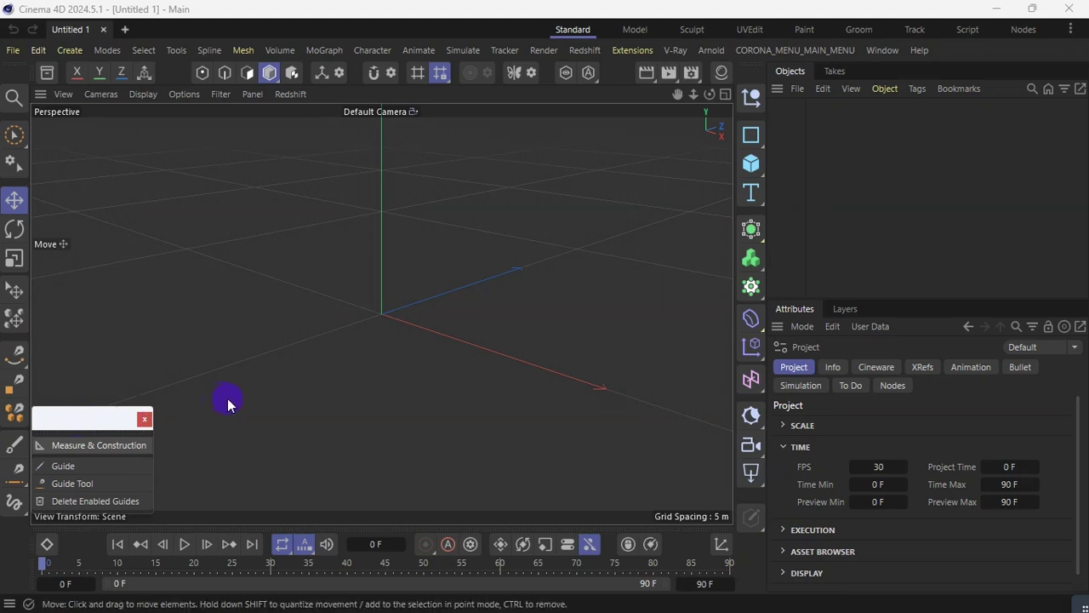
# Step: Add two cubes at the origin and move the newer one along the negative X axis
pyautogui.click(750, 164)
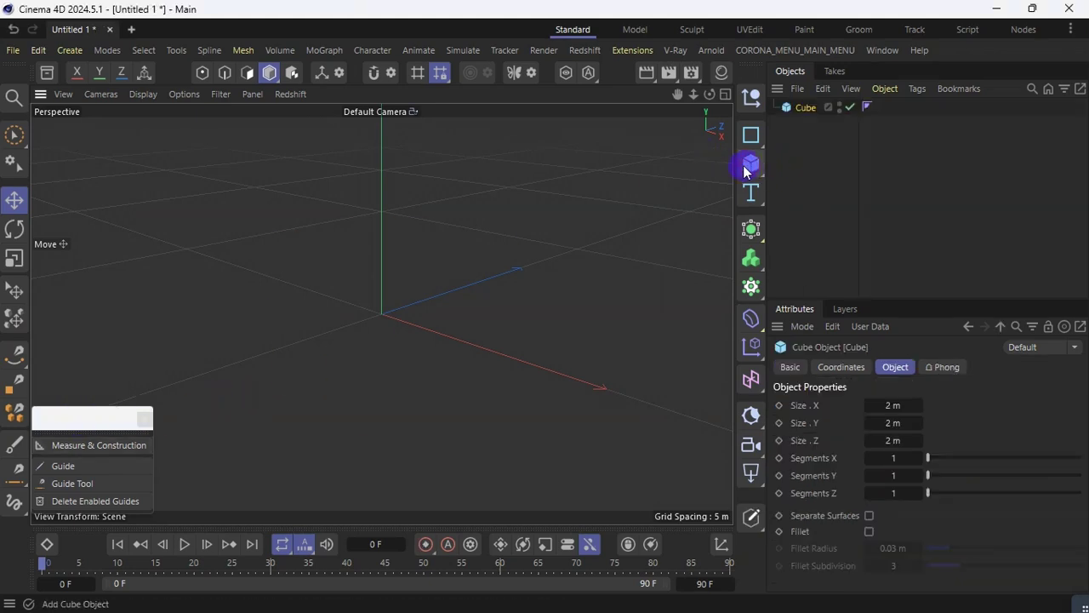
pyautogui.click(752, 166)
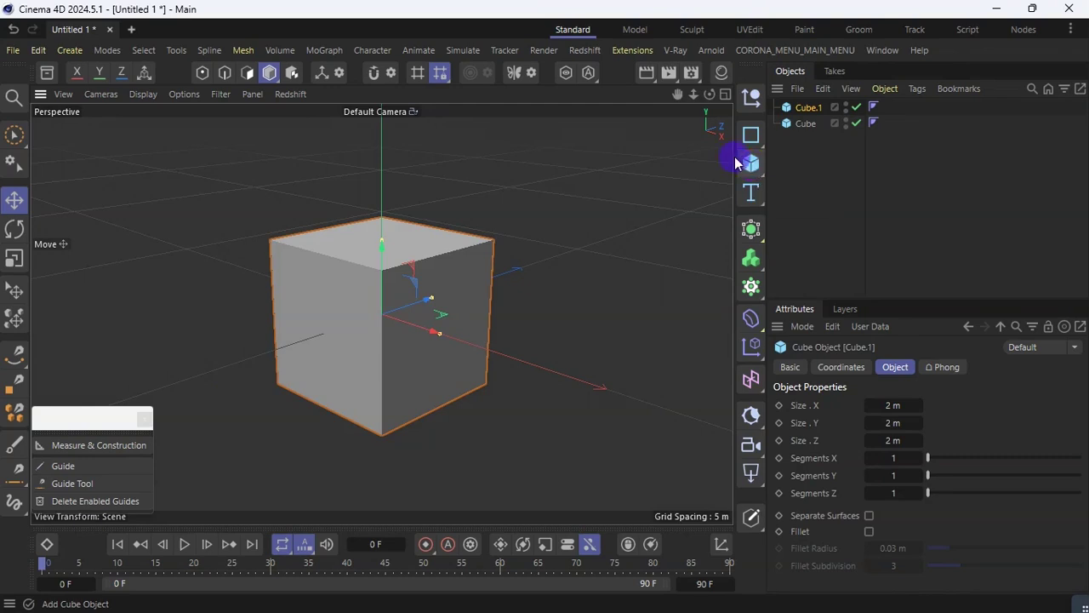
pyautogui.keyDown('alt'); pyautogui.moveTo(383, 270); pyautogui.dragTo(440, 293); pyautogui.keyUp('alt')
pyautogui.moveTo(389, 333); pyautogui.dragTo(276, 321)
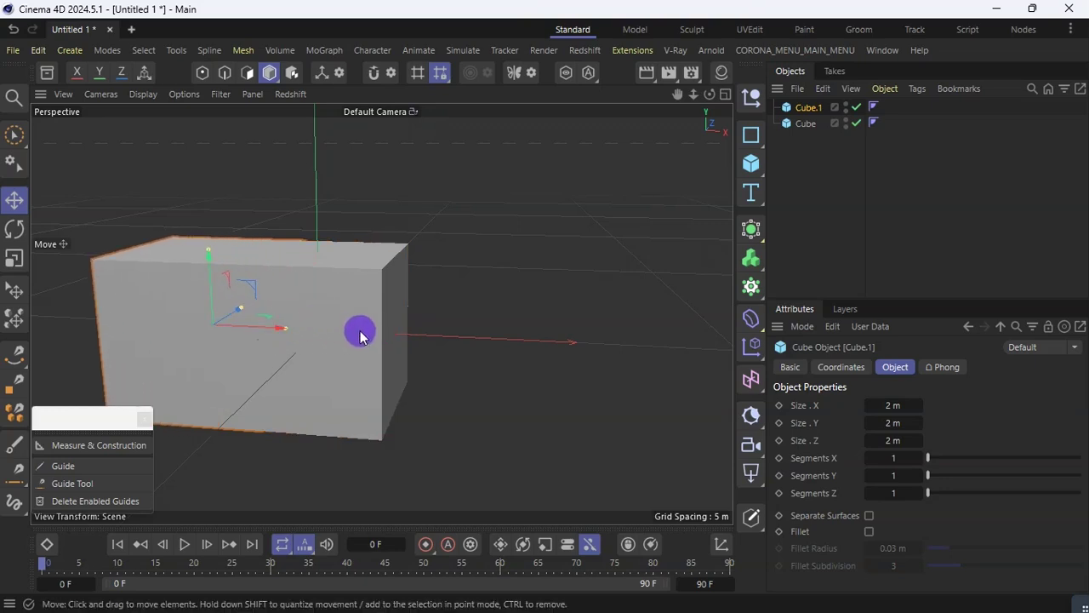
# Step: Move the first cube along the positive X axis and stretch its Y size to about 3.42 m
pyautogui.click(806, 124)
pyautogui.moveTo(383, 331); pyautogui.dragTo(636, 335)
pyautogui.moveTo(557, 257); pyautogui.dragTo(558, 204)
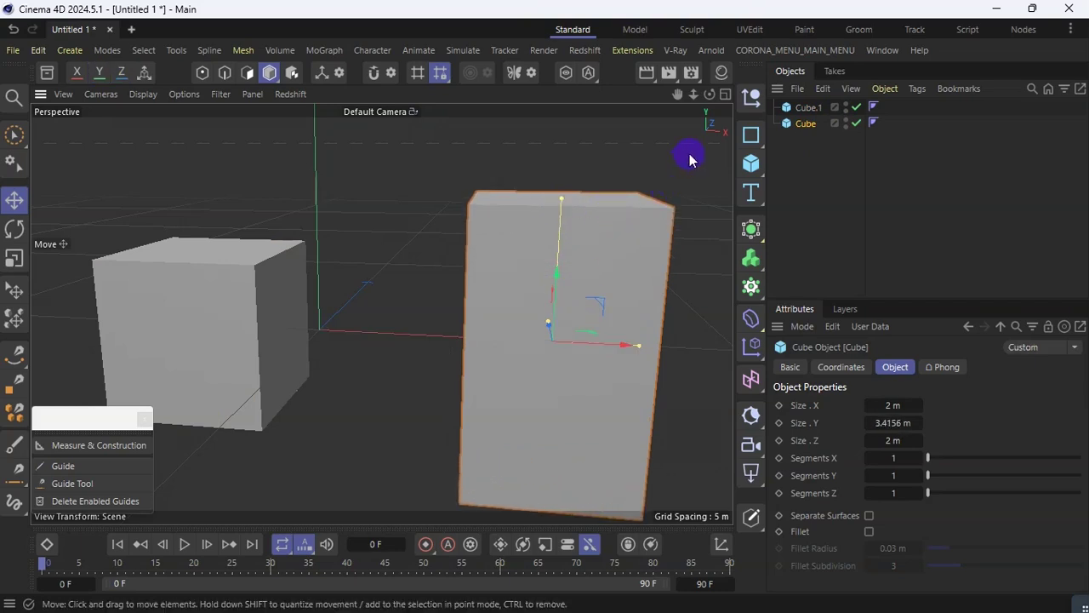
pyautogui.moveTo(709, 93); pyautogui.dragTo(680, 100)
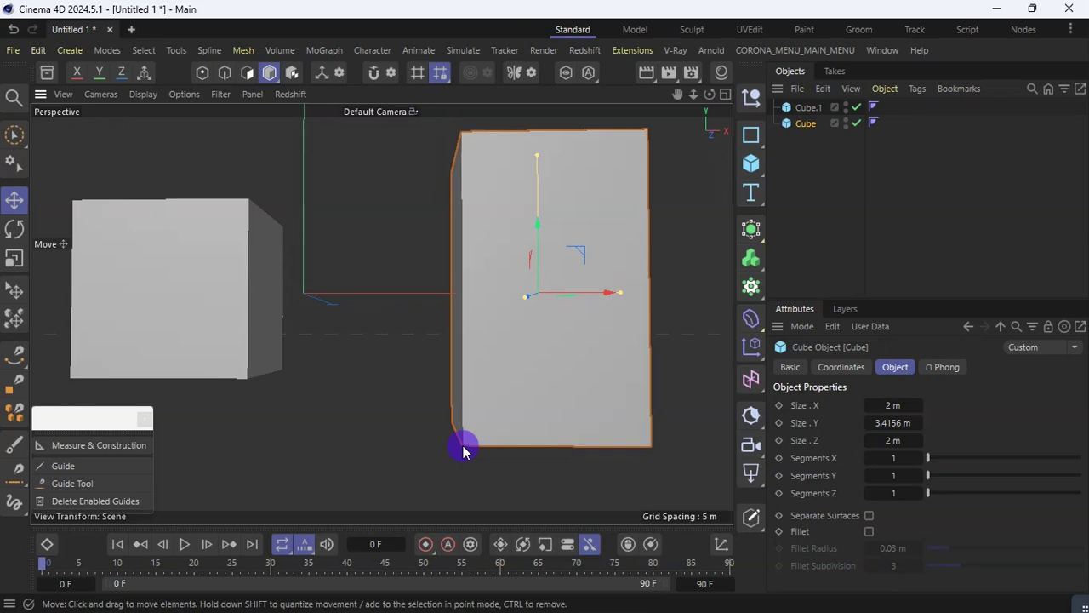
pyautogui.moveTo(73, 418); pyautogui.dragTo(377, 247)
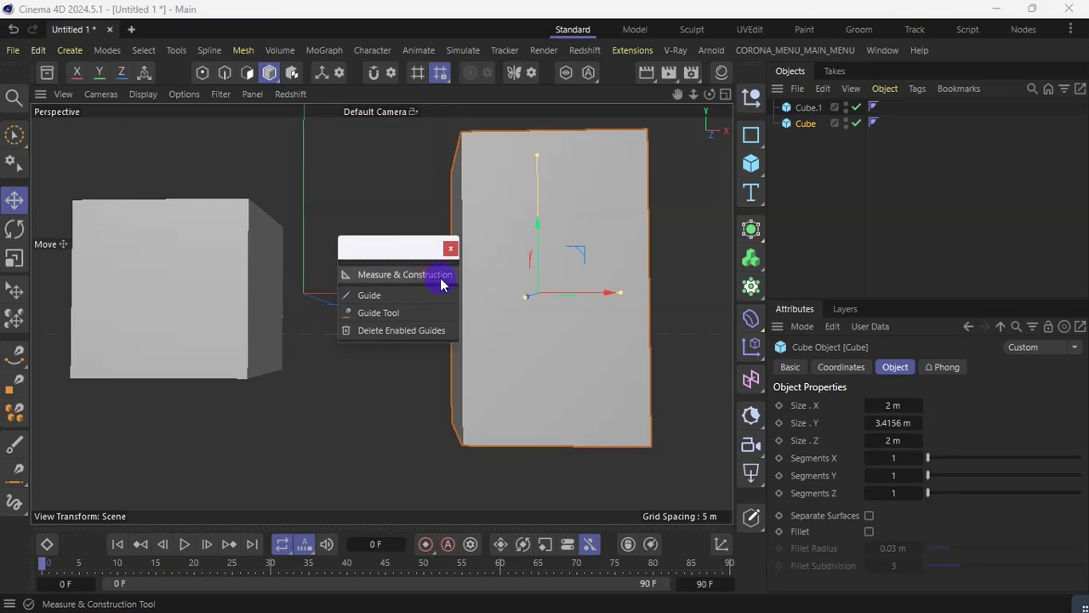
pyautogui.moveTo(377, 245); pyautogui.dragTo(344, 245)
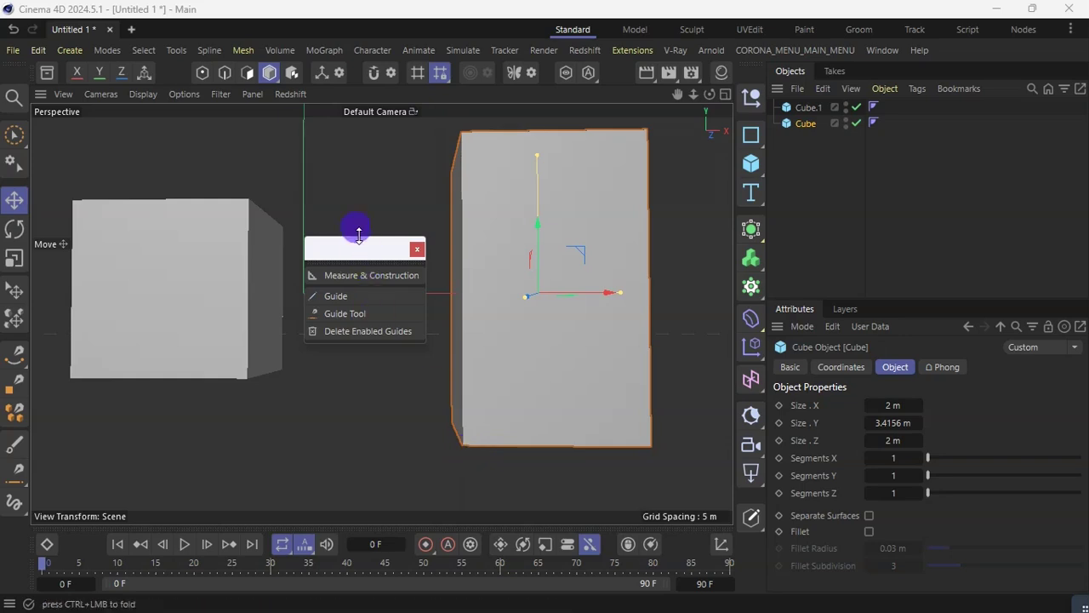
pyautogui.moveTo(345, 252); pyautogui.dragTo(89, 423)
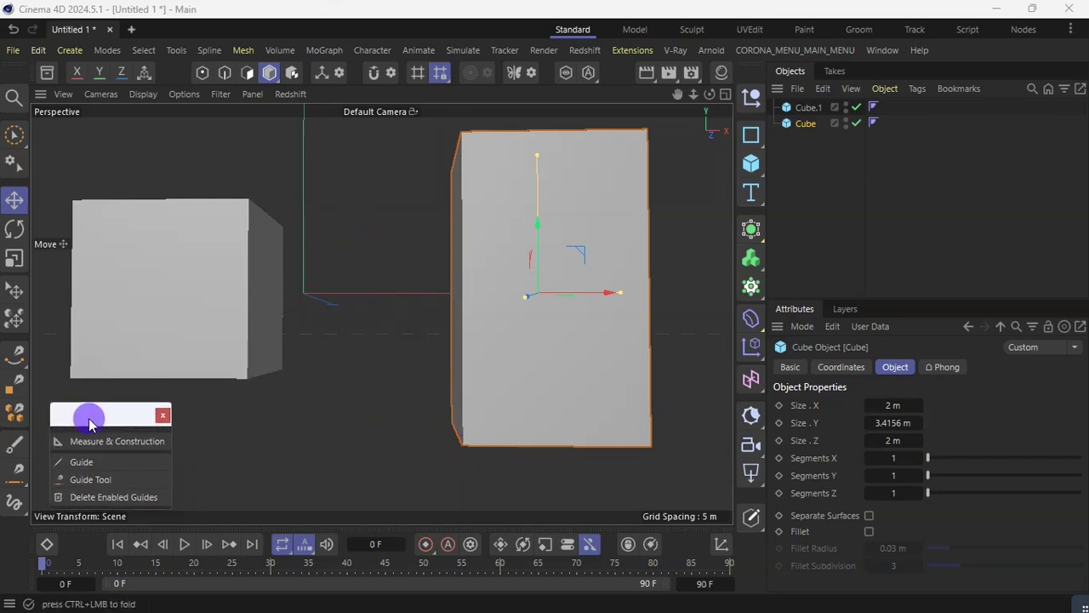
pyautogui.click(202, 75)
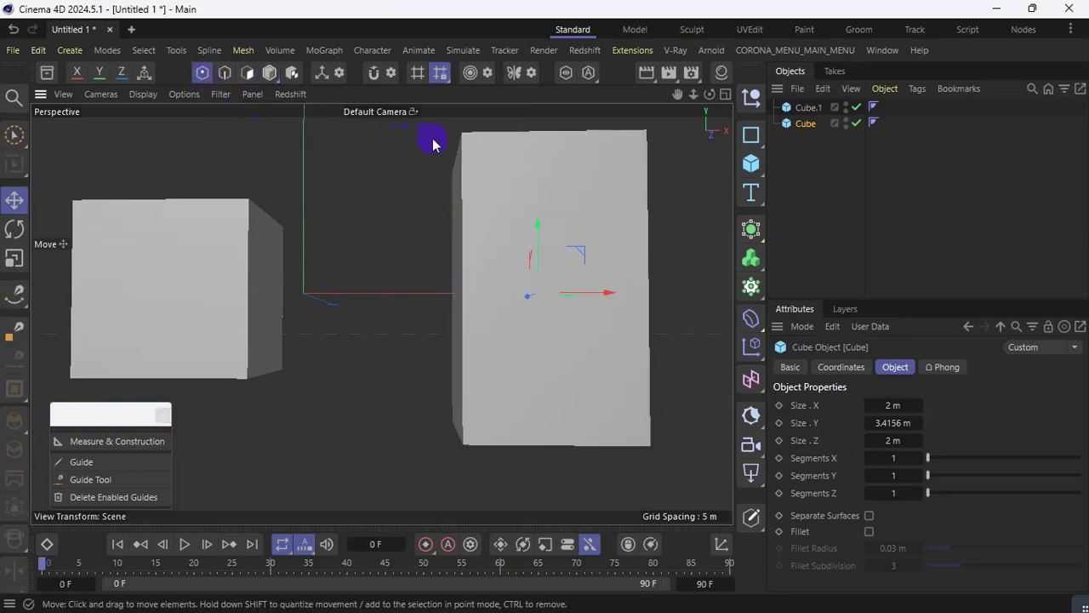
pyautogui.click(14, 134)
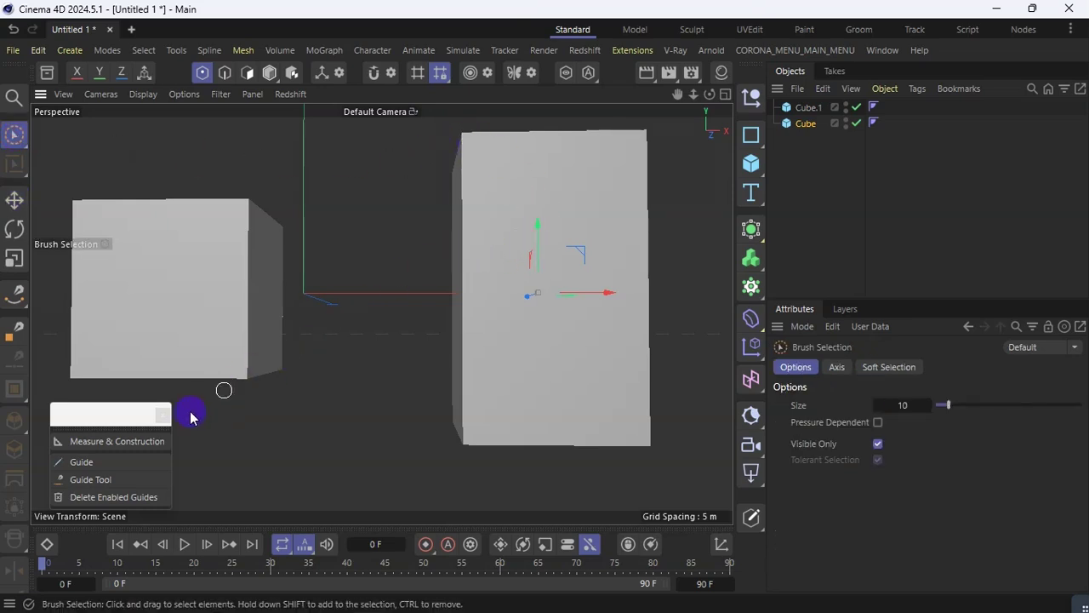
# Step: Activate the Measure & Construction tool and choose Centimeters as the project scale unit in the scene settings
pyautogui.click(111, 443)
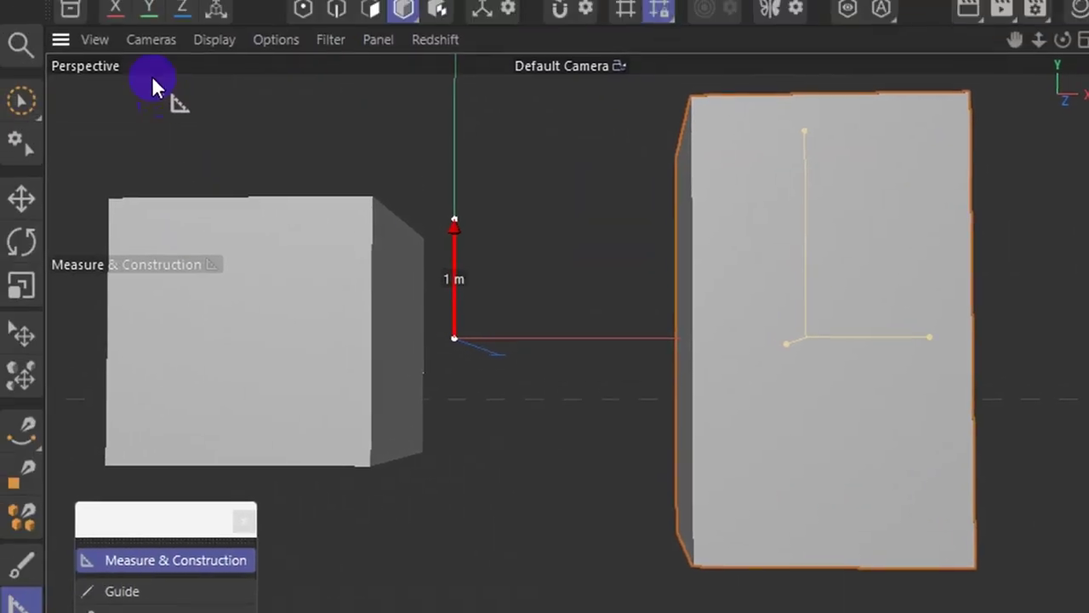
pyautogui.click(49, 77)
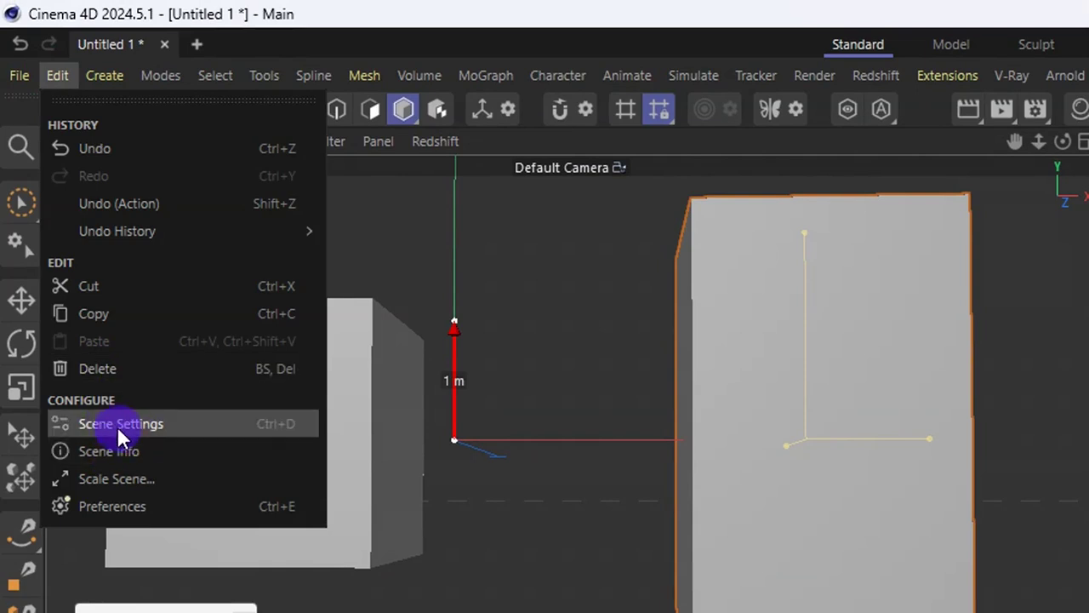
pyautogui.click(201, 421)
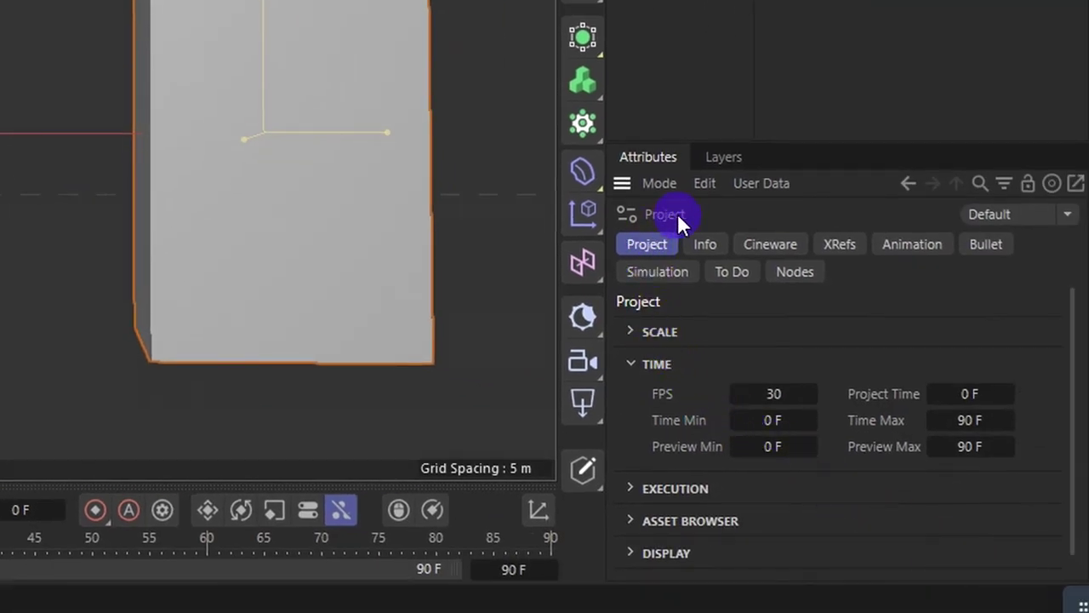
pyautogui.click(634, 339)
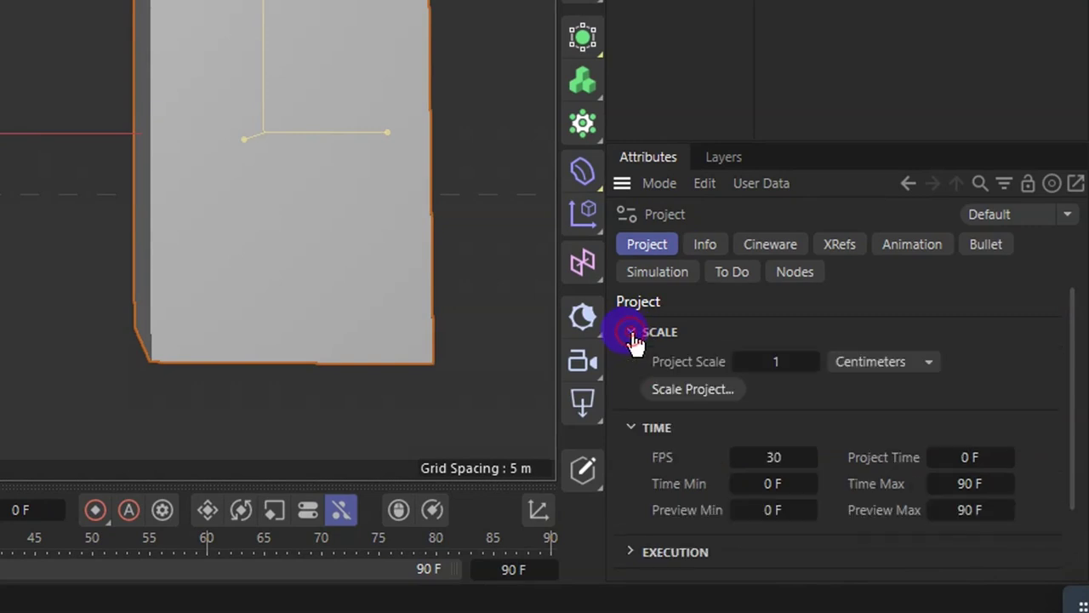
pyautogui.click(891, 361)
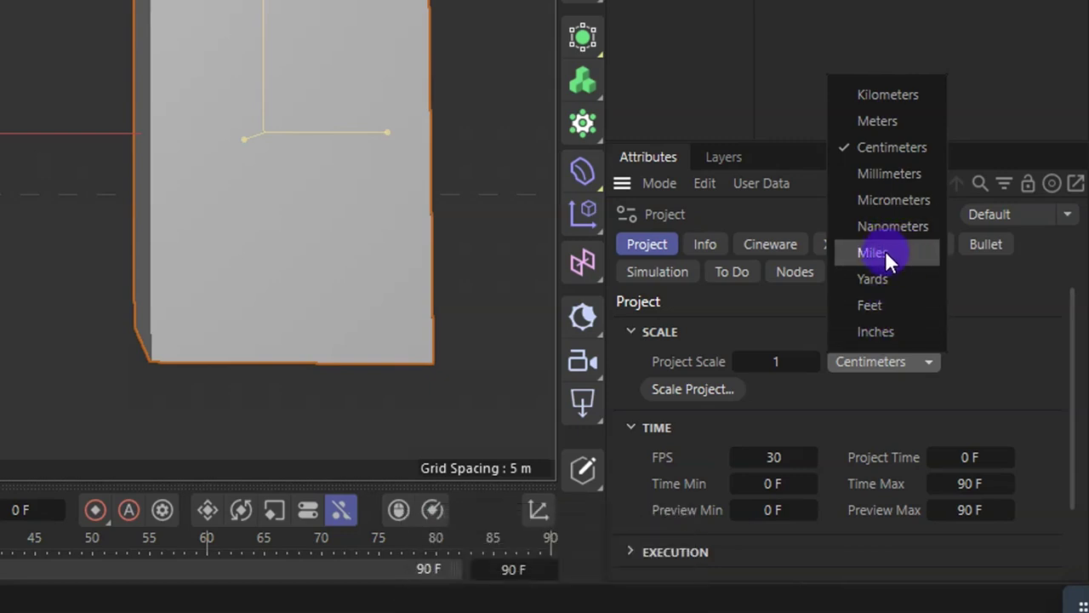
pyautogui.click(902, 149)
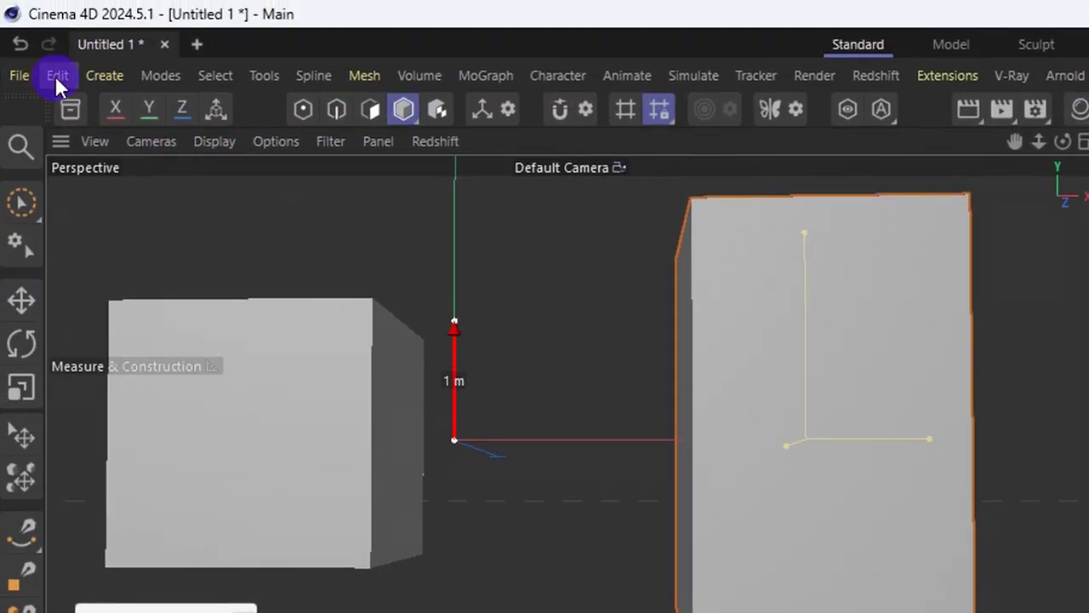
# Step: Set the display units to Centimeters in the application preferences
pyautogui.click(57, 75)
pyautogui.click(114, 505)
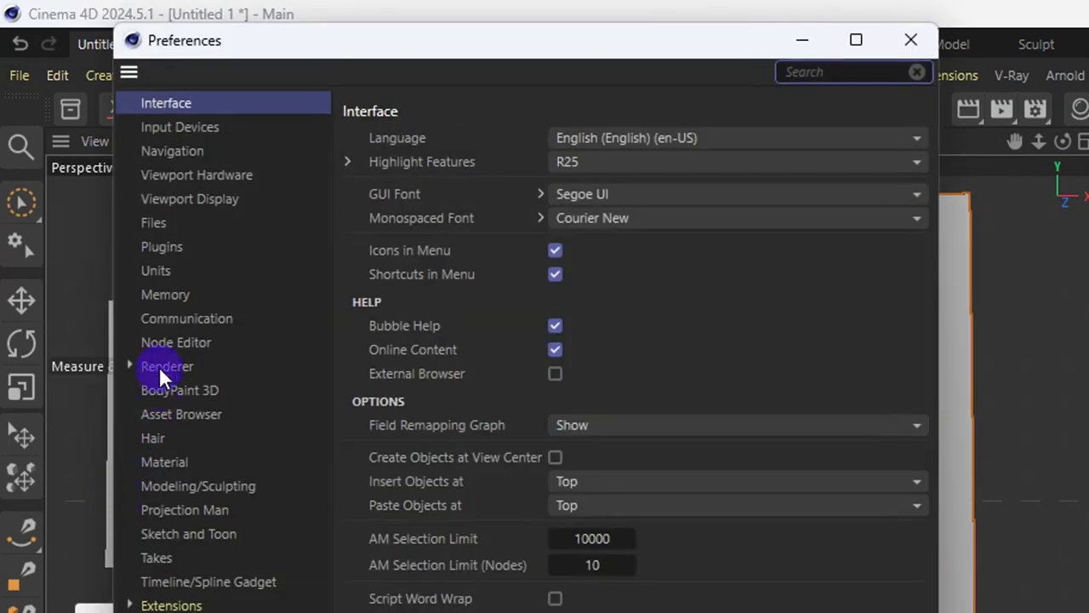
pyautogui.click(160, 274)
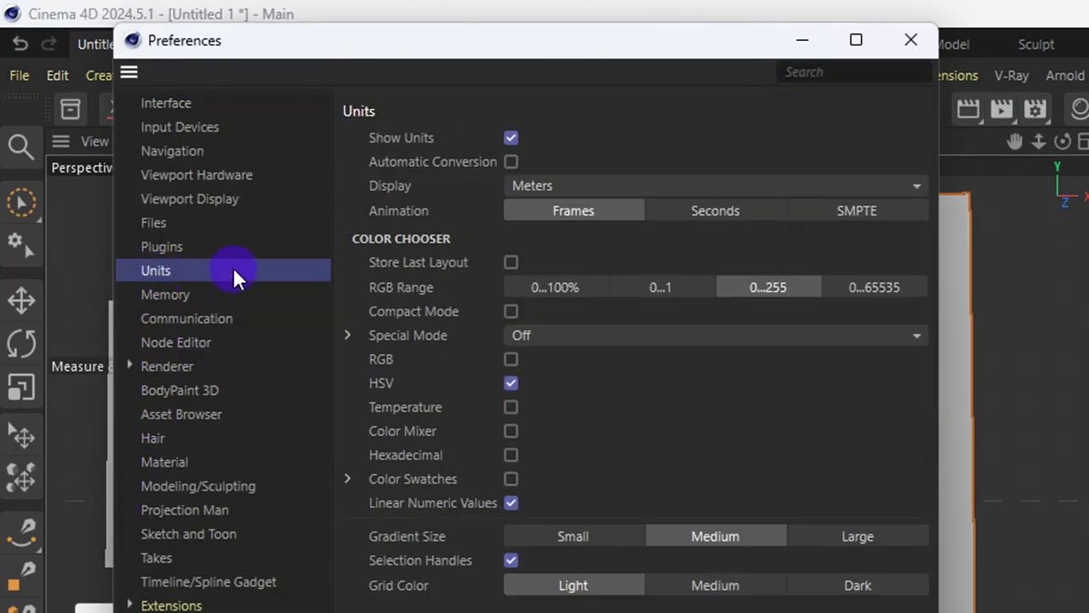
pyautogui.click(526, 182)
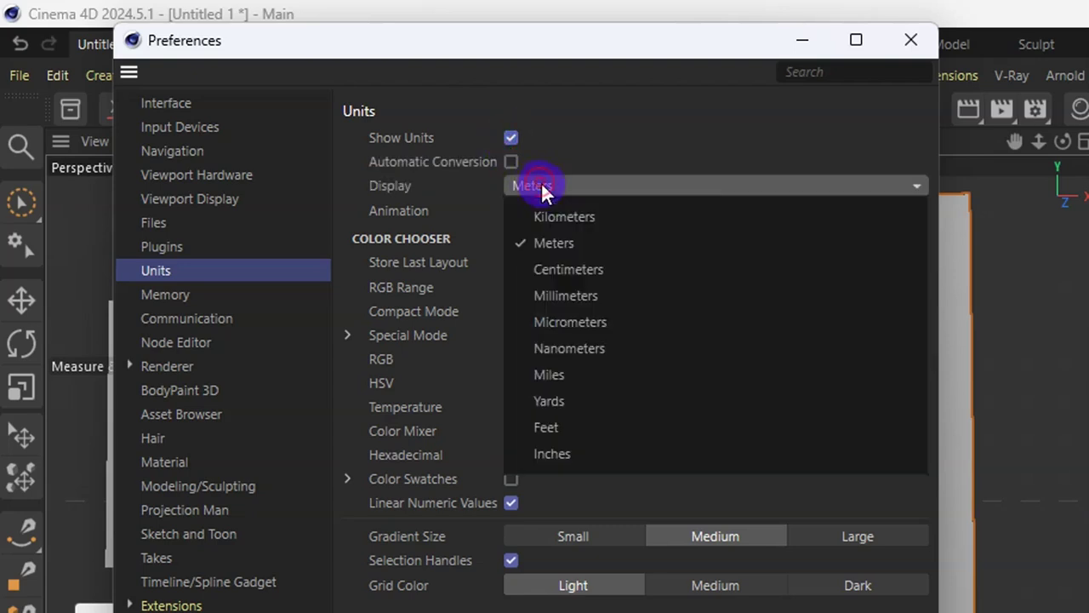
pyautogui.click(569, 270)
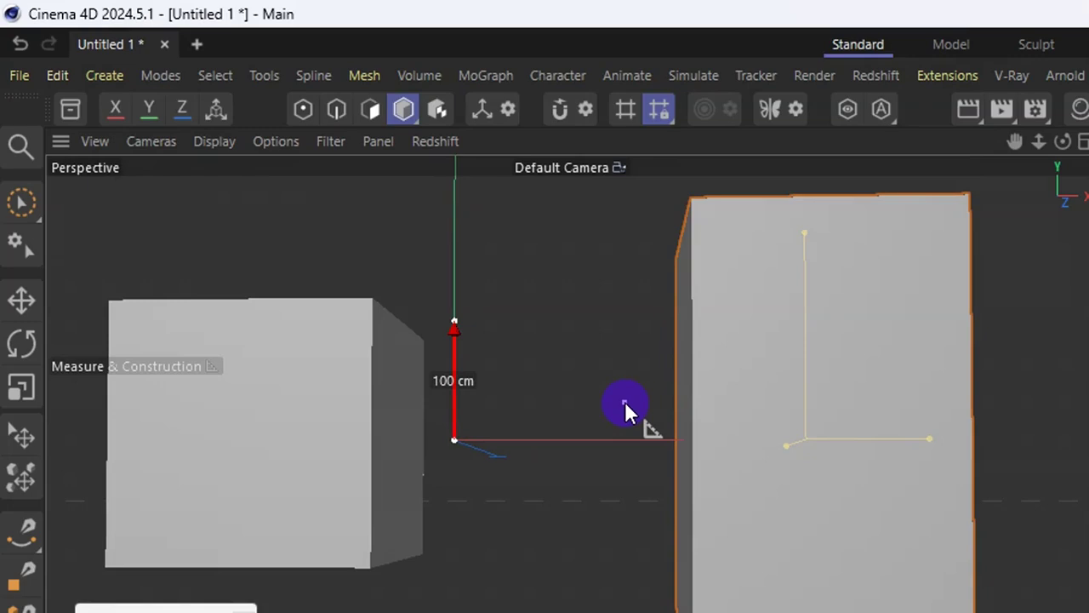
# Step: Enable snapping and measure the taller cube's front vertical edge nearest the other cube, from its lower corner to its upper corner
pyautogui.click(560, 111)
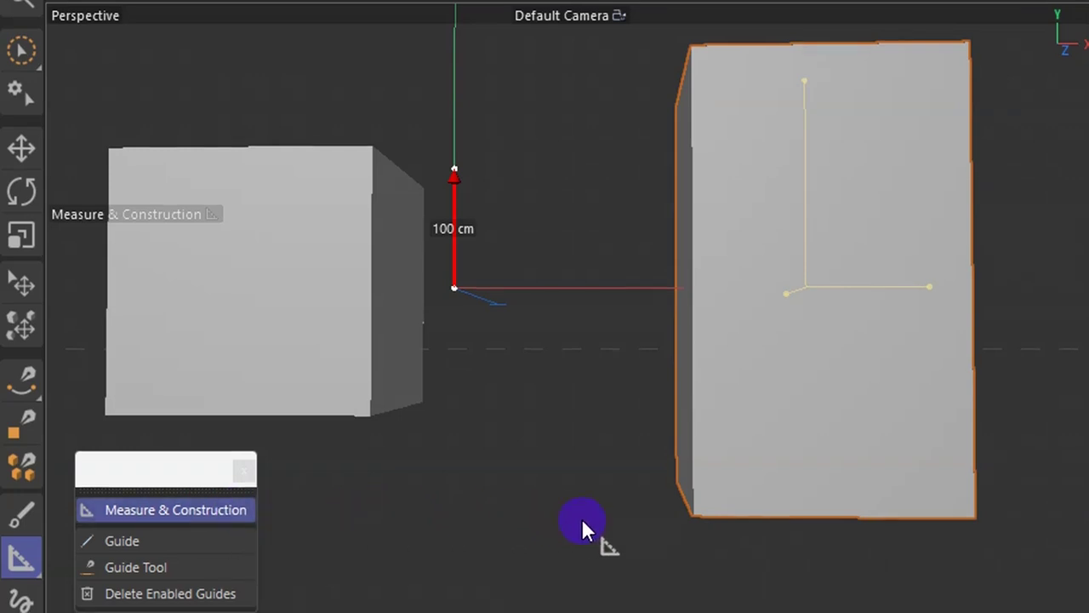
pyautogui.click(691, 514)
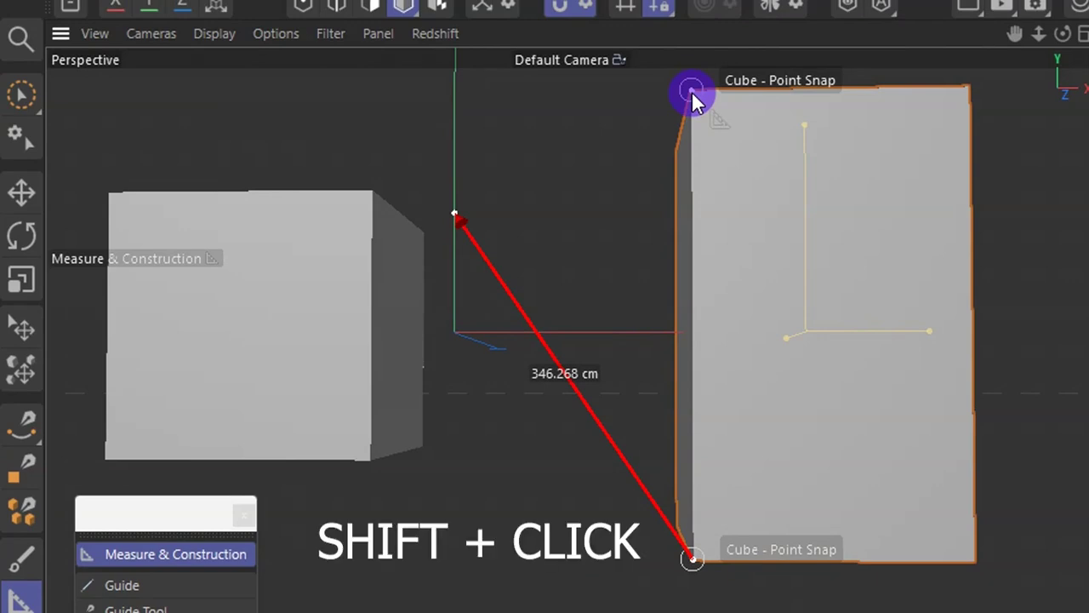
pyautogui.keyDown('shift'); pyautogui.click(692, 91); pyautogui.keyUp('shift')
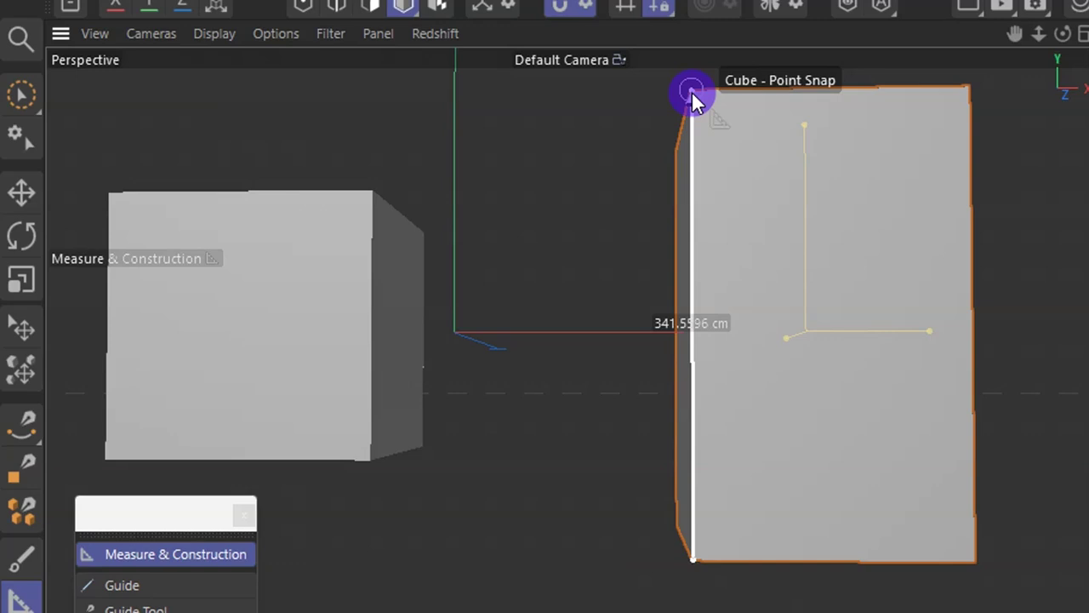
pyautogui.click(691, 92)
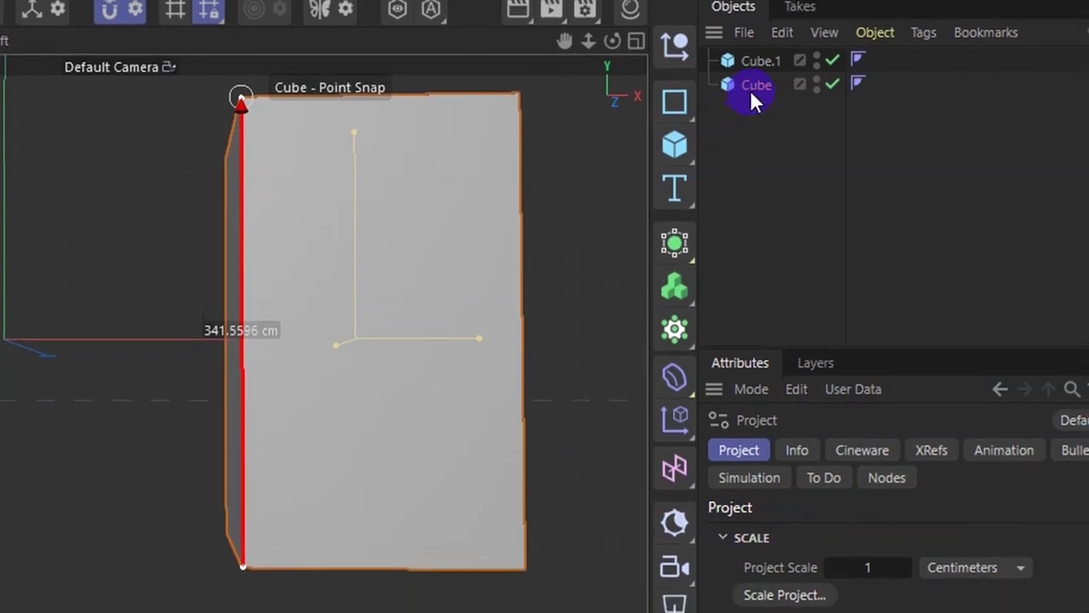
# Step: Create a measure object from the edge measurement and select it to show its options
pyautogui.click(756, 93)
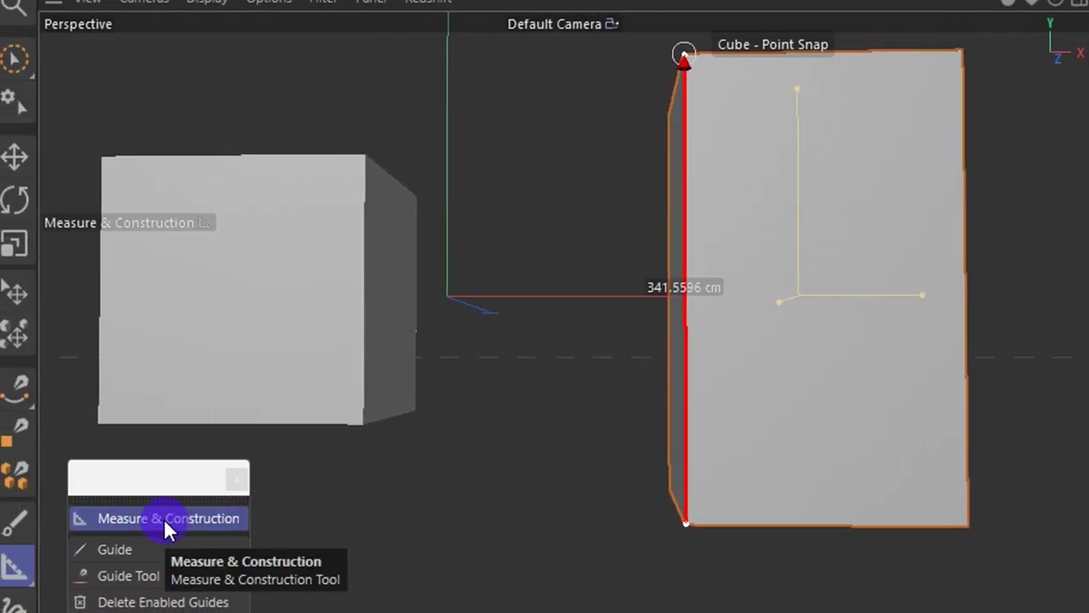
pyautogui.click(163, 518)
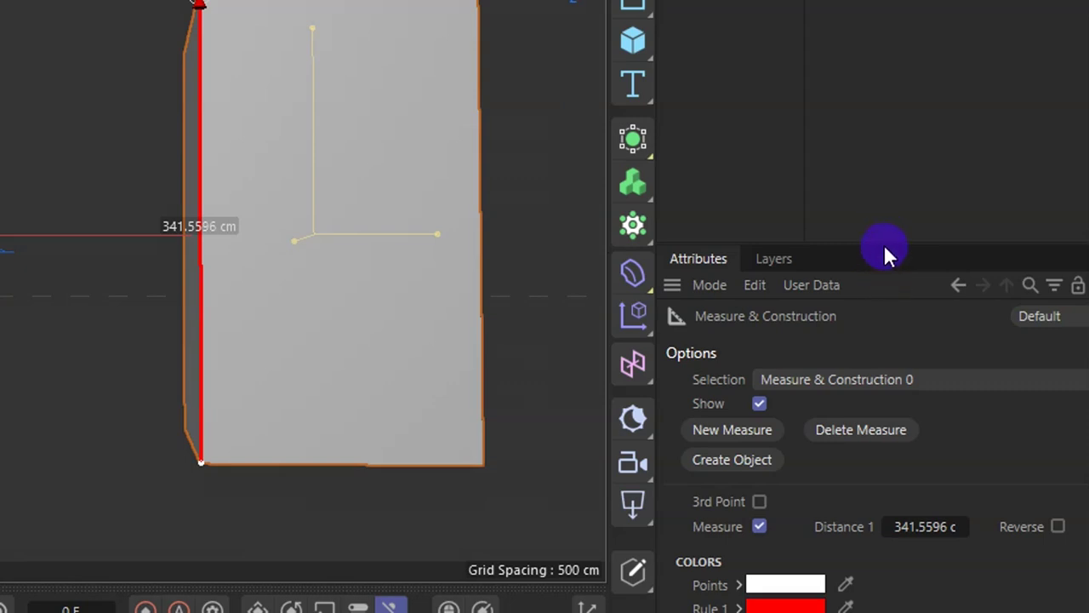
pyautogui.moveTo(883, 238); pyautogui.dragTo(881, 126)
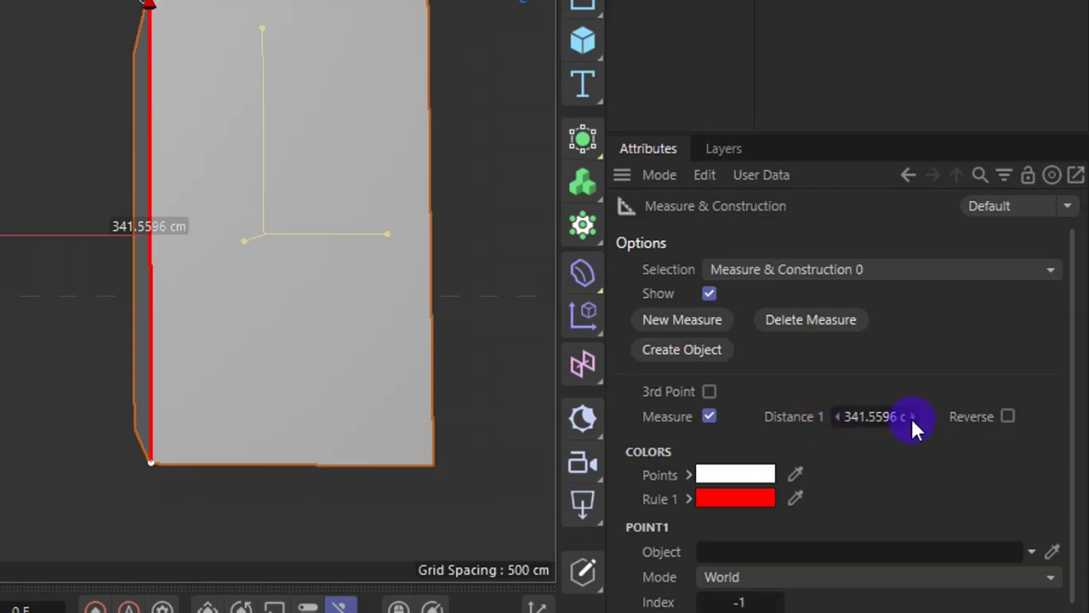
pyautogui.moveTo(603, 393); pyautogui.dragTo(598, 393)
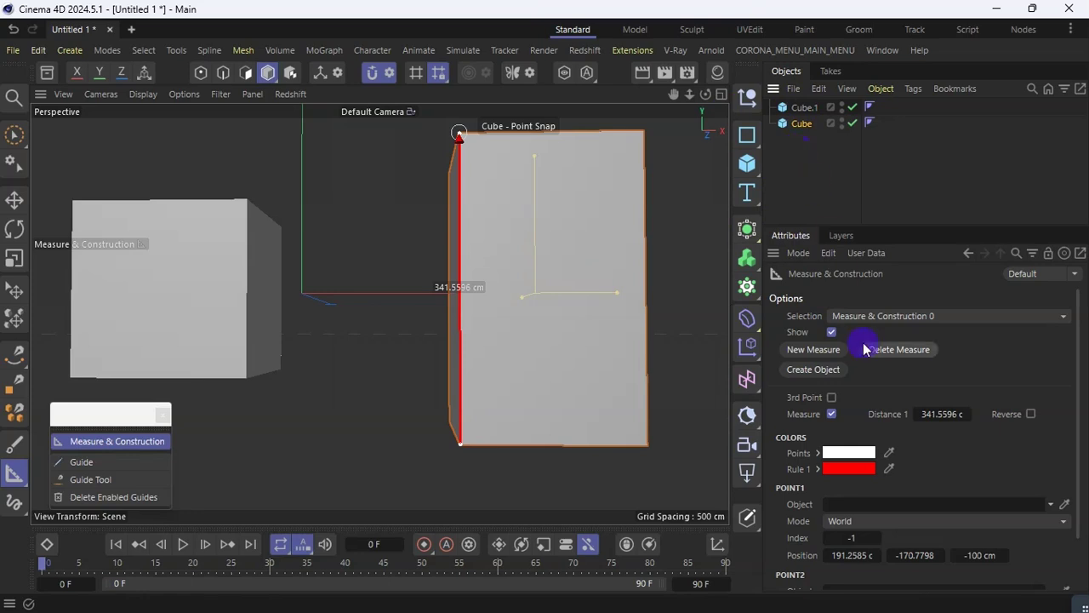
pyautogui.click(823, 371)
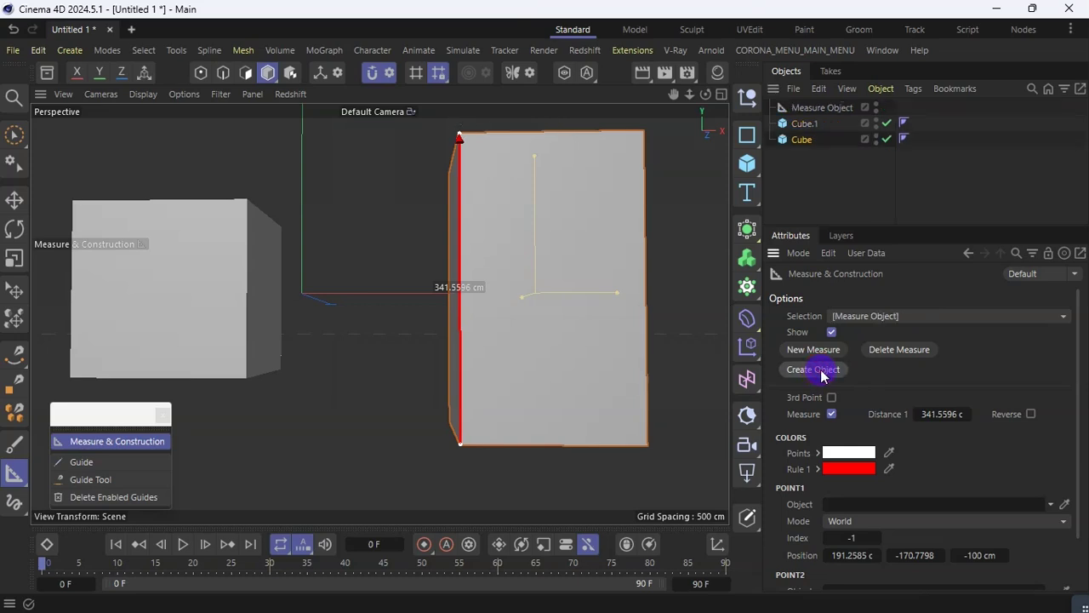
pyautogui.click(819, 110)
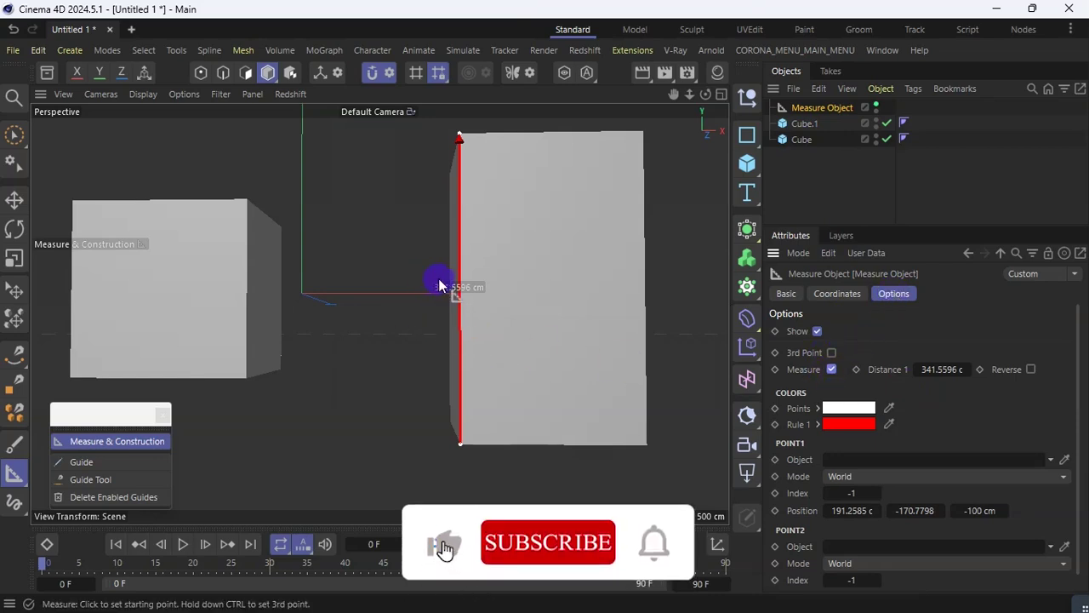
# Step: Toggle the measure object's Measure option off and on, and its 3rd Point option on and off
pyautogui.click(831, 371)
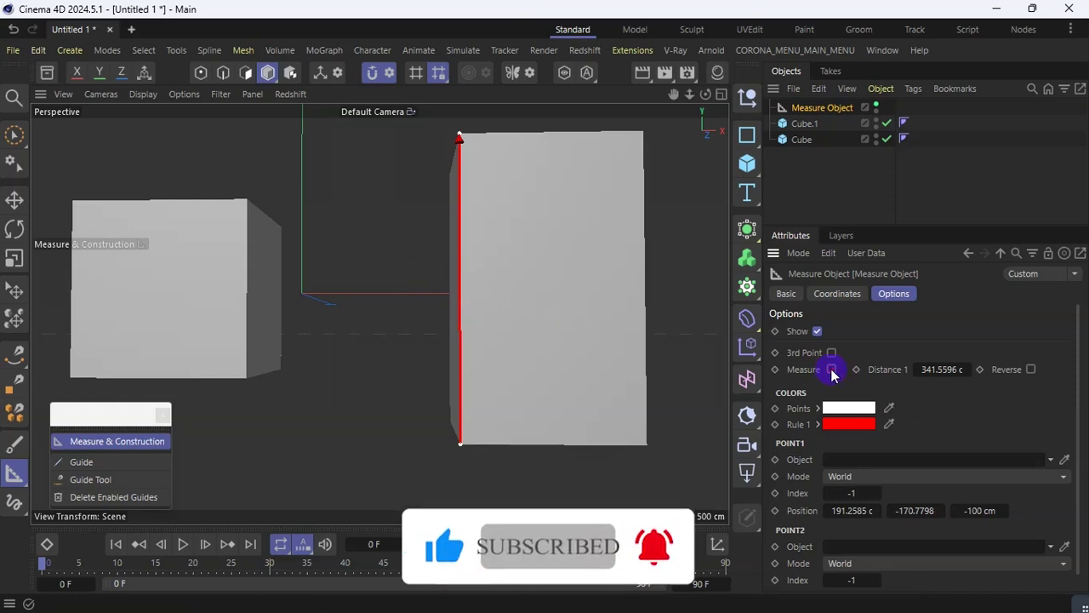
pyautogui.click(830, 371)
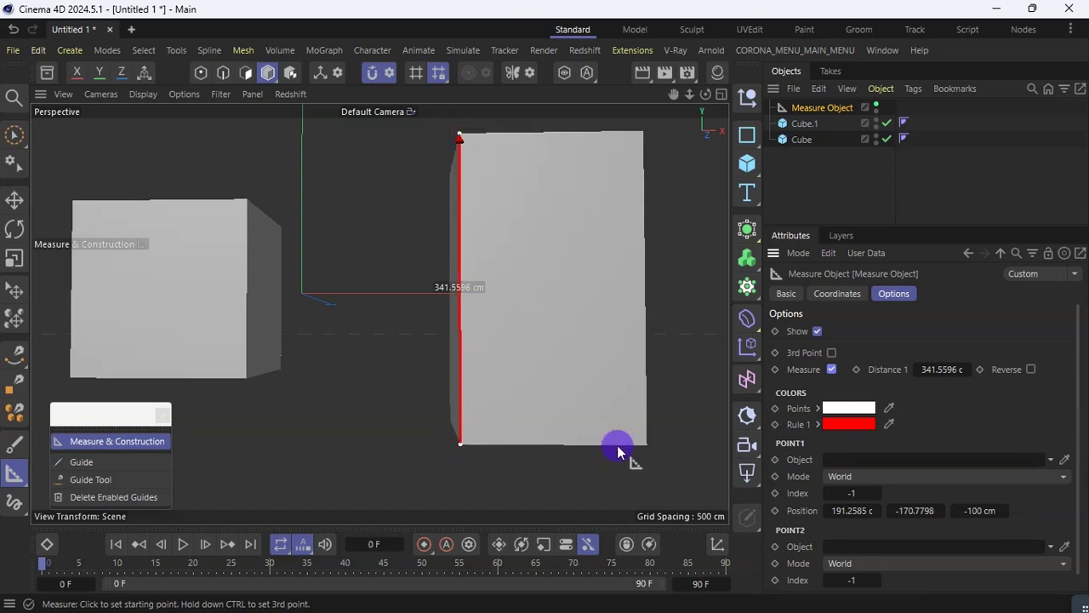
pyautogui.click(831, 353)
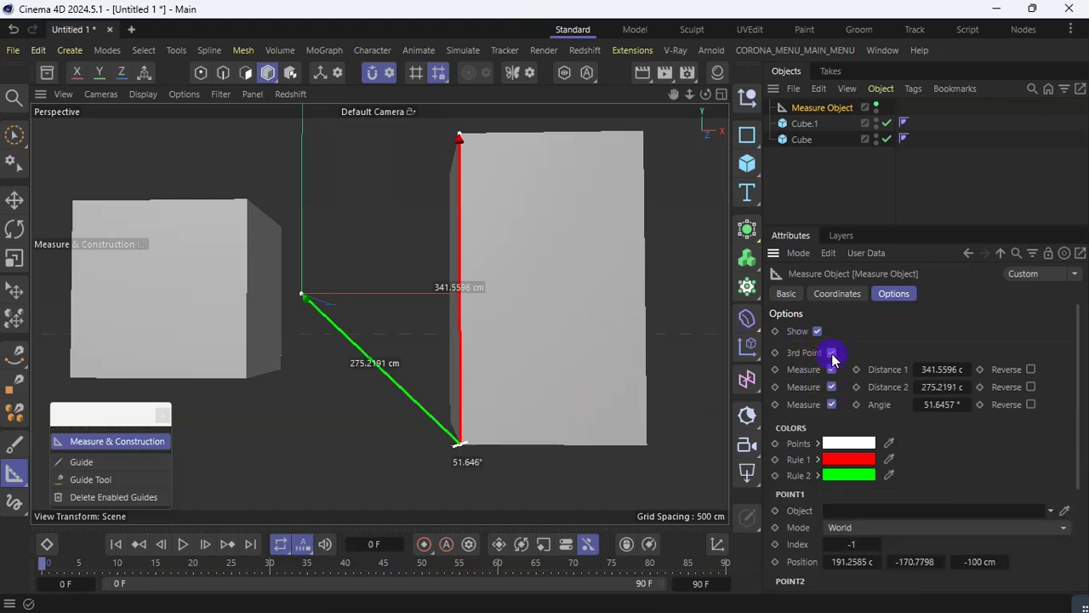
pyautogui.click(831, 353)
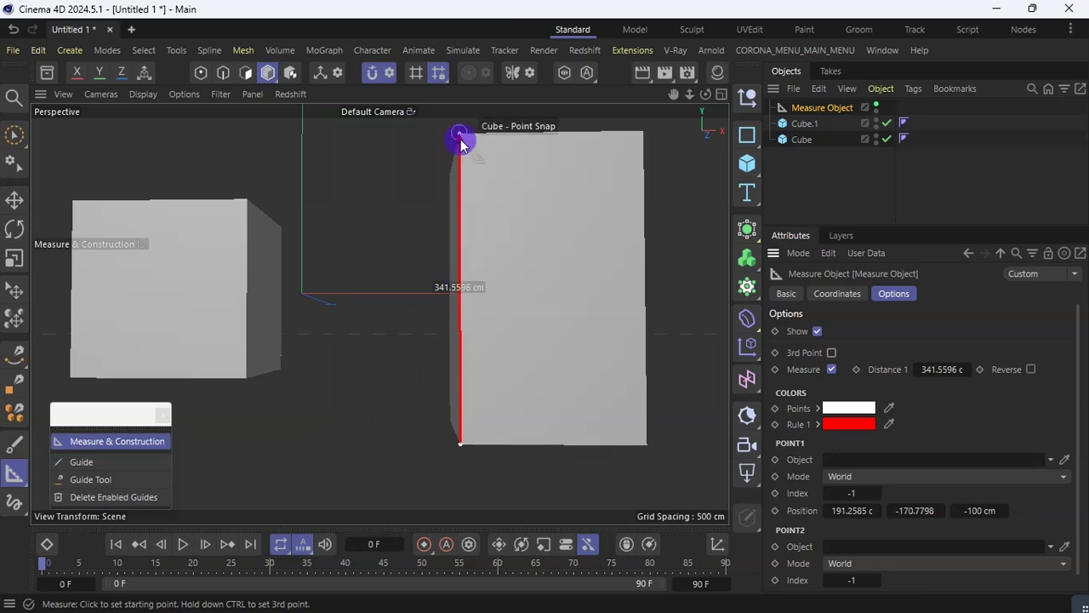
pyautogui.moveTo(460, 138); pyautogui.dragTo(481, 443)
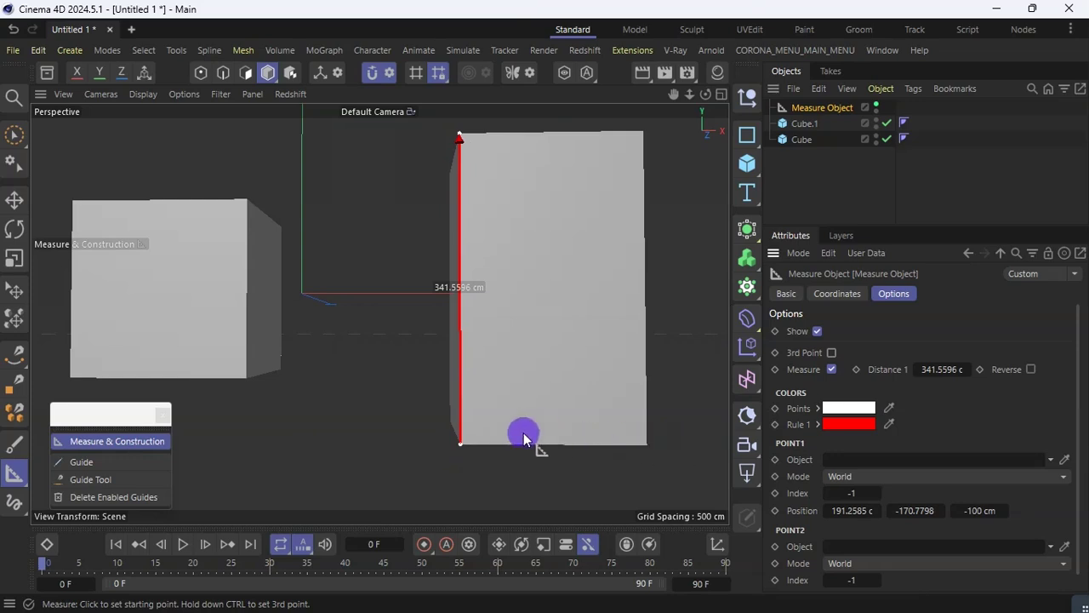
# Step: Add a third measuring point at the other lower corner of the taller cube's front face
pyautogui.moveTo(463, 447); pyautogui.dragTo(460, 138)
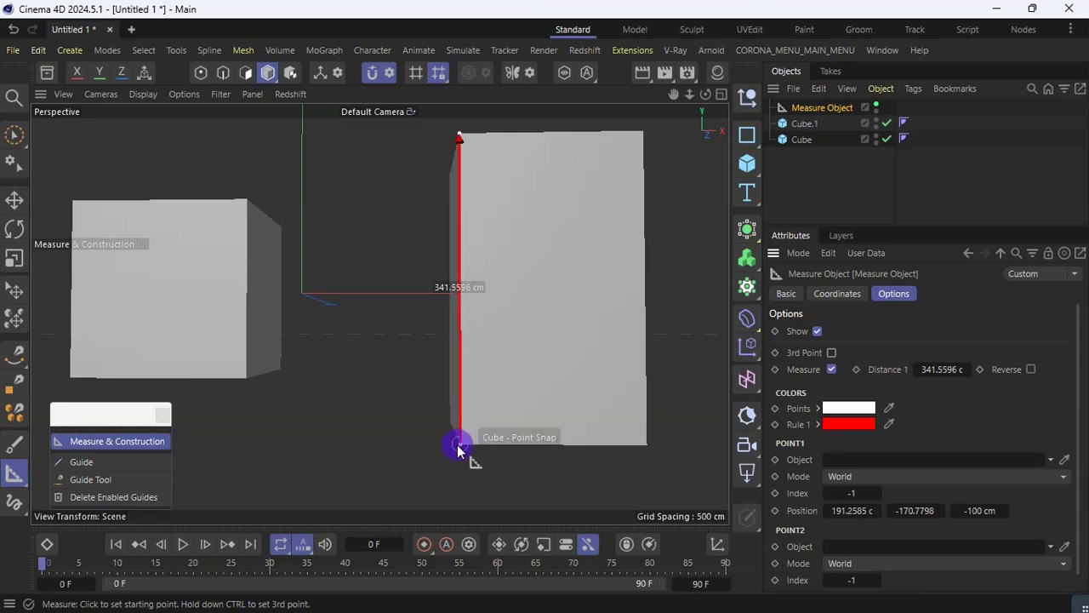
pyautogui.moveTo(708, 96); pyautogui.dragTo(774, 131)
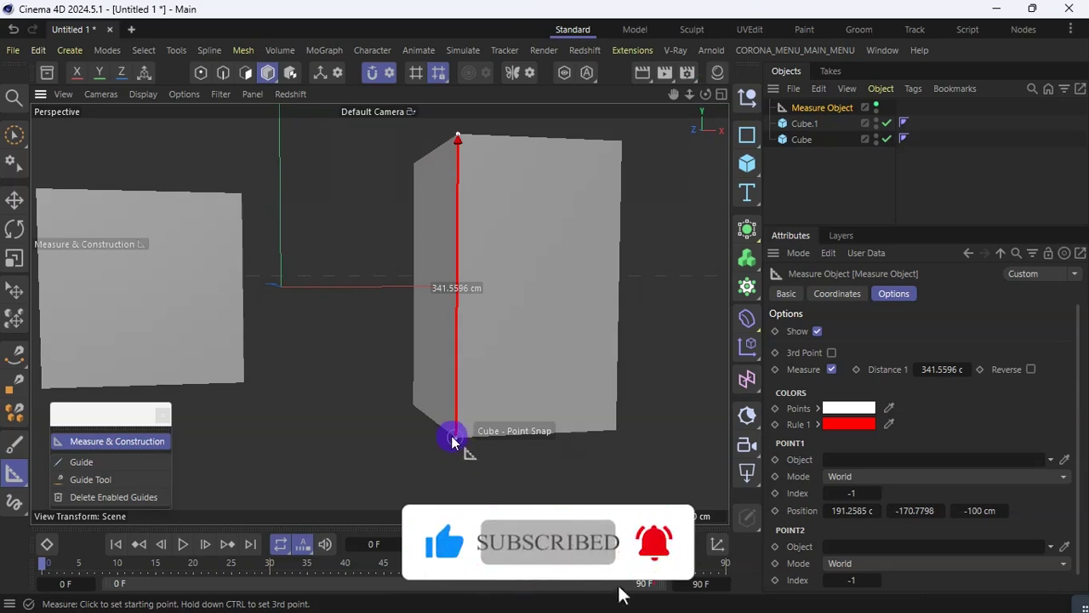
pyautogui.keyDown('ctrl'); pyautogui.click(616, 434); pyautogui.keyUp('ctrl')
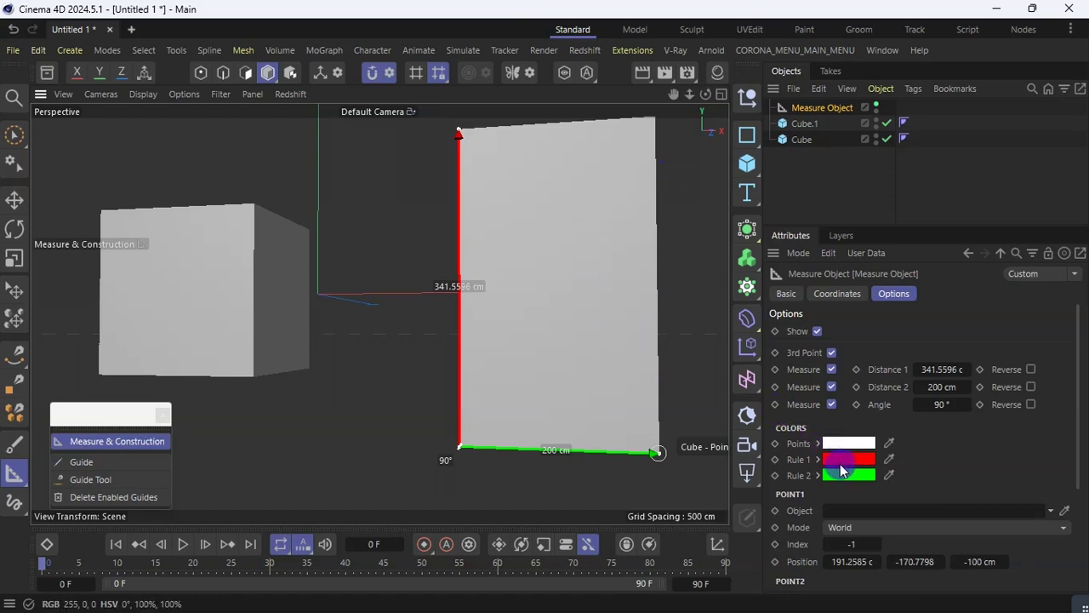
pyautogui.moveTo(841, 469)
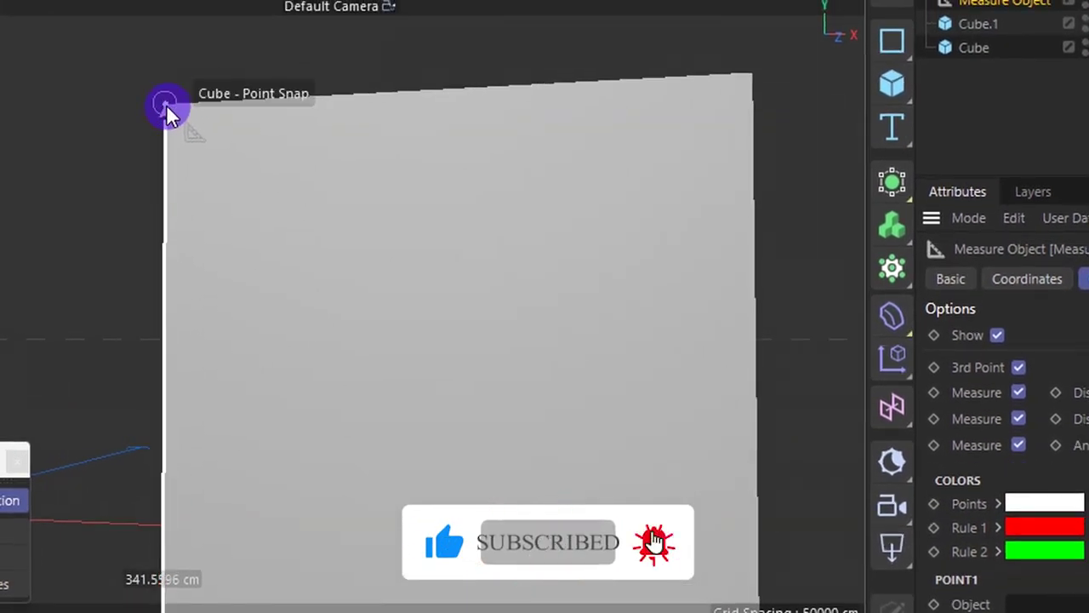
# Step: Set the measure object's Points color to blue (R 8, G 15, B 226)
pyautogui.click(166, 104)
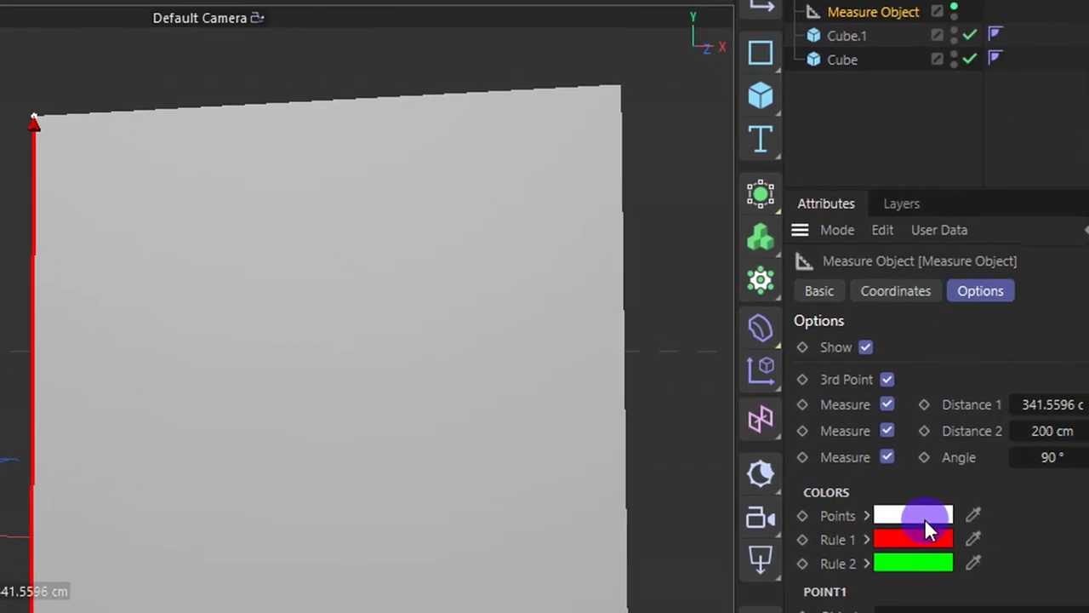
pyautogui.click(992, 533)
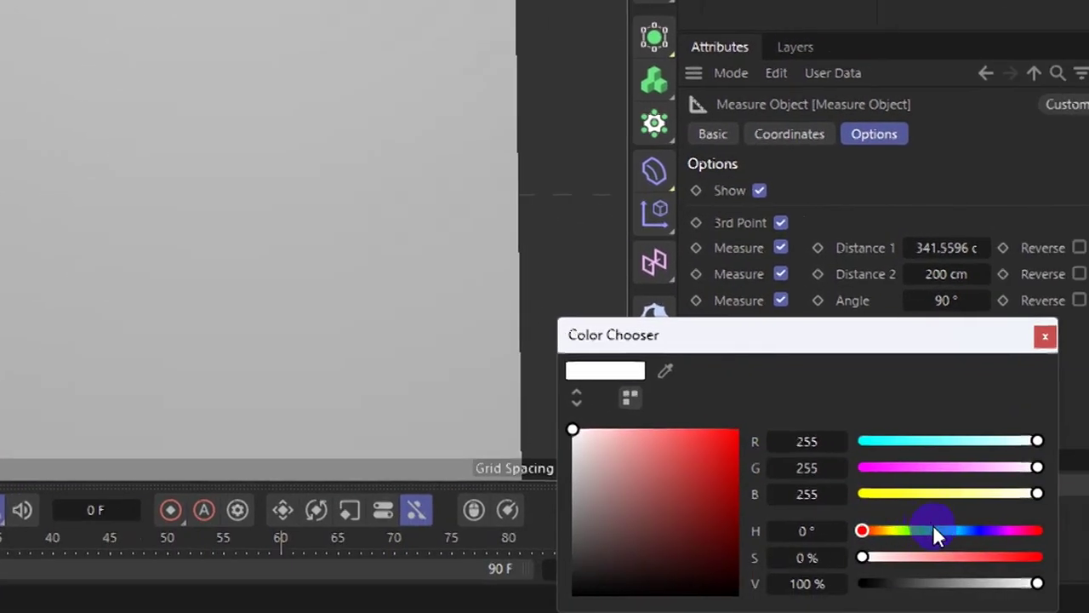
pyautogui.moveTo(1046, 600); pyautogui.dragTo(1088, 601)
pyautogui.click(677, 446)
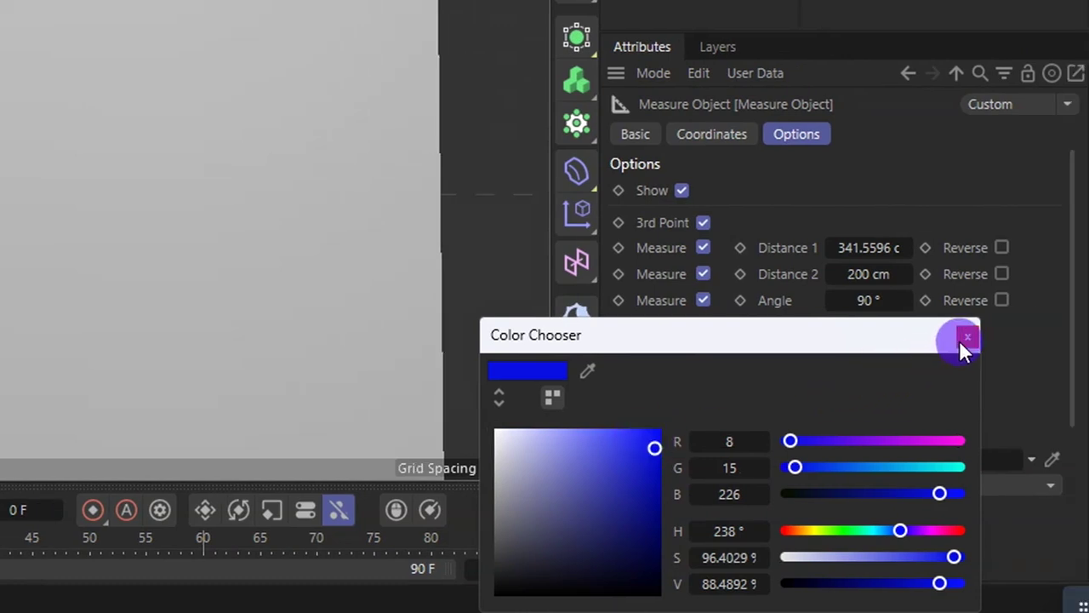
pyautogui.click(967, 339)
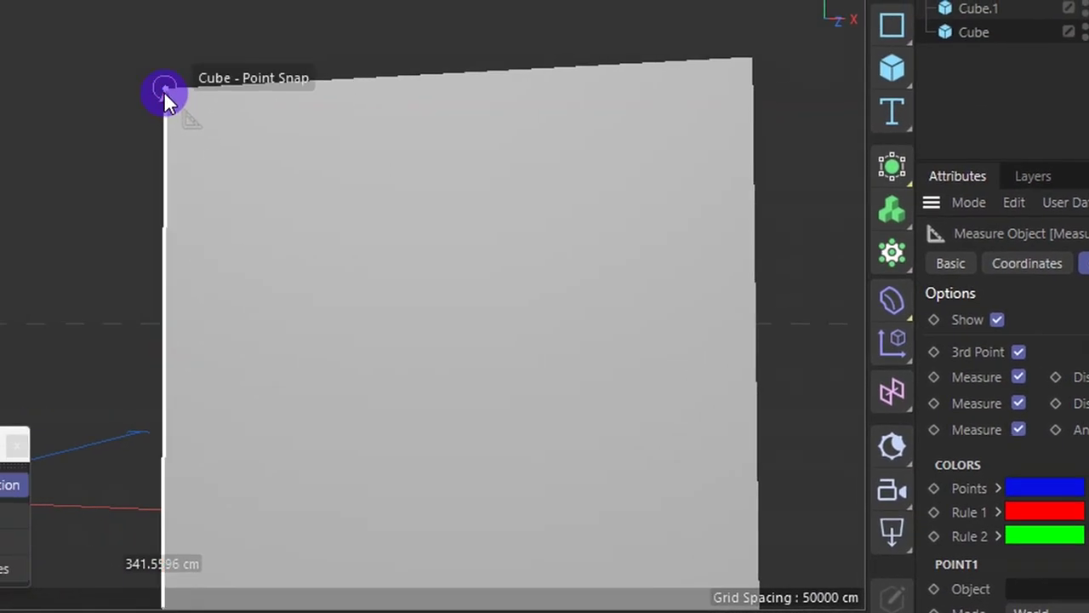
pyautogui.click(164, 91)
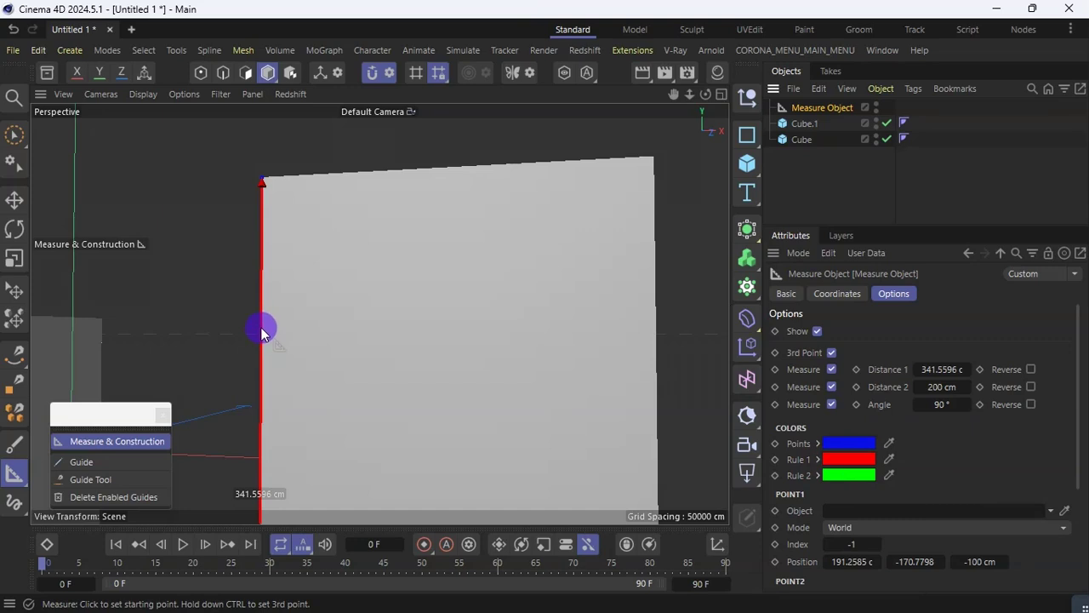
# Step: Set the measure object's Rule 1 color to orange-yellow (R 255, G 196, B 0)
pyautogui.click(851, 459)
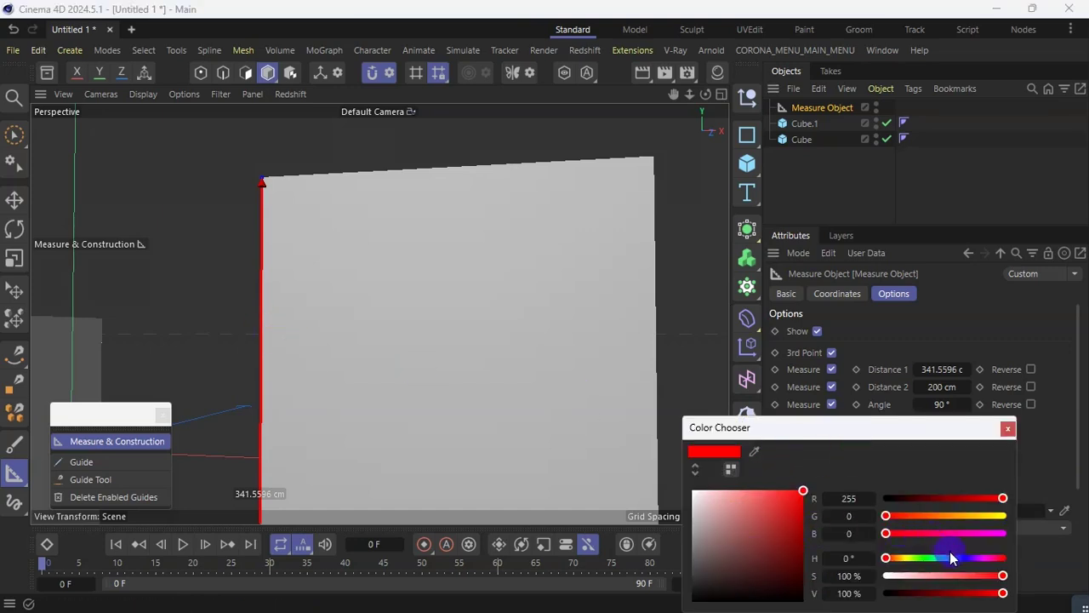
pyautogui.click(969, 516)
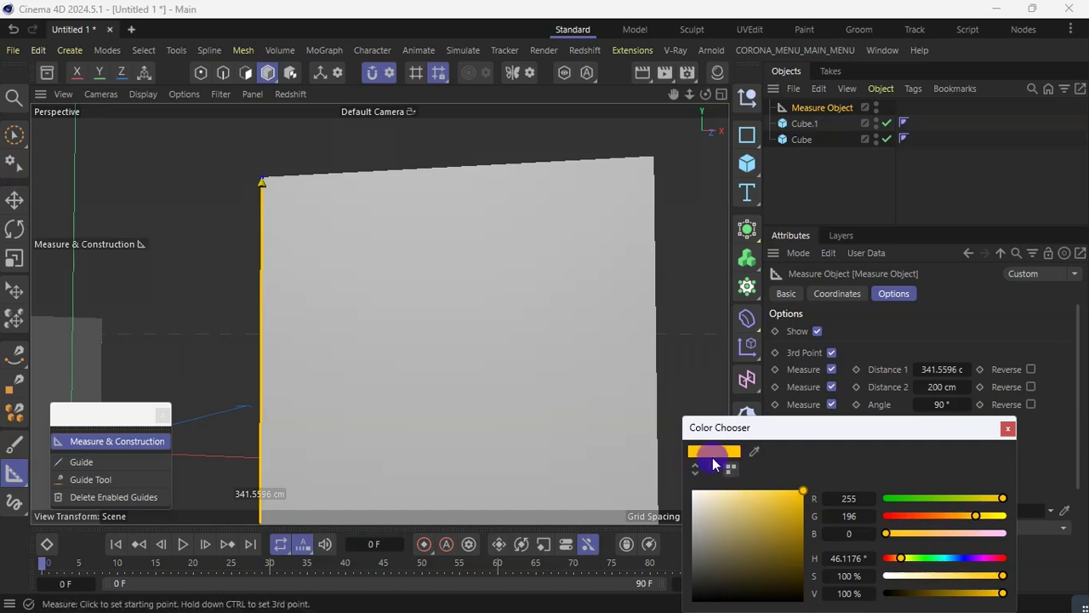
pyautogui.click(1007, 432)
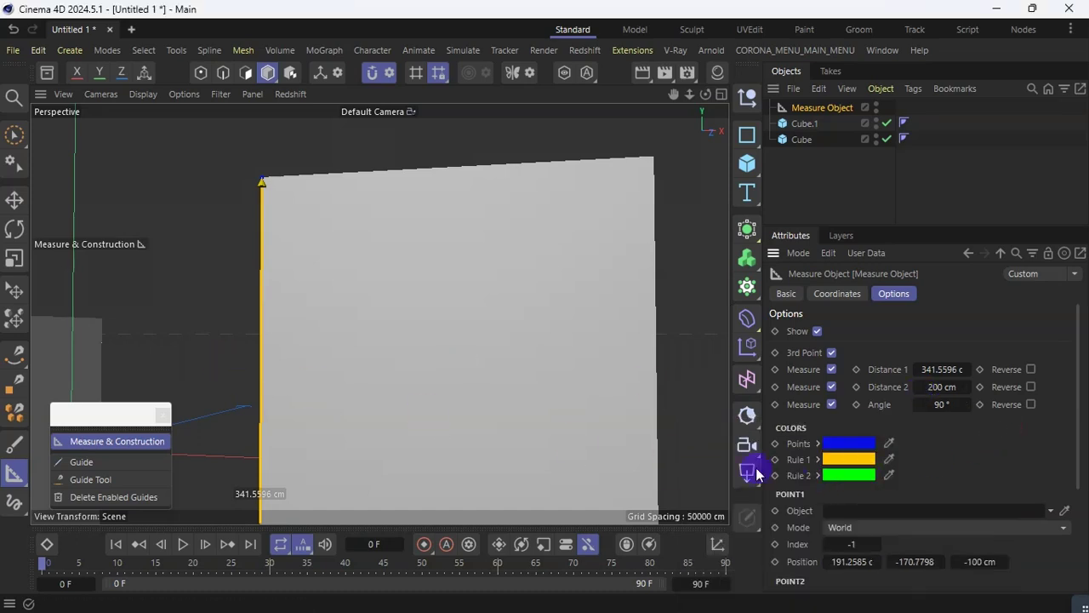
# Step: Select Cube.1 and measure its vertical edge nearest the taller cube, from the lower corner to the upper corner
pyautogui.keyDown('alt'); pyautogui.moveTo(554, 219); pyautogui.dragTo(494, 437); pyautogui.keyUp('alt')
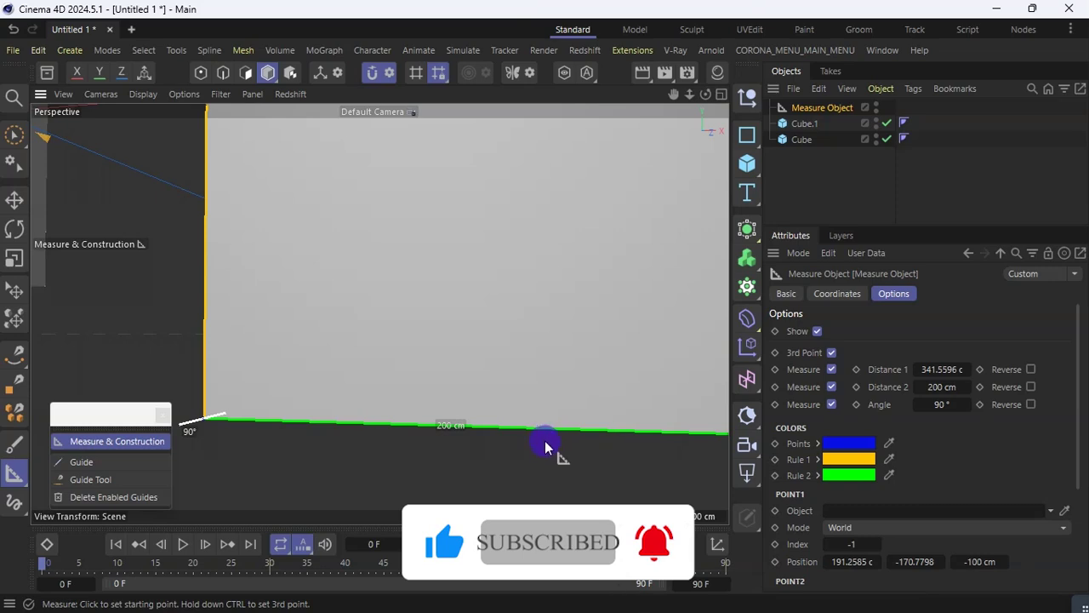
pyautogui.scroll(-5, 546, 440)
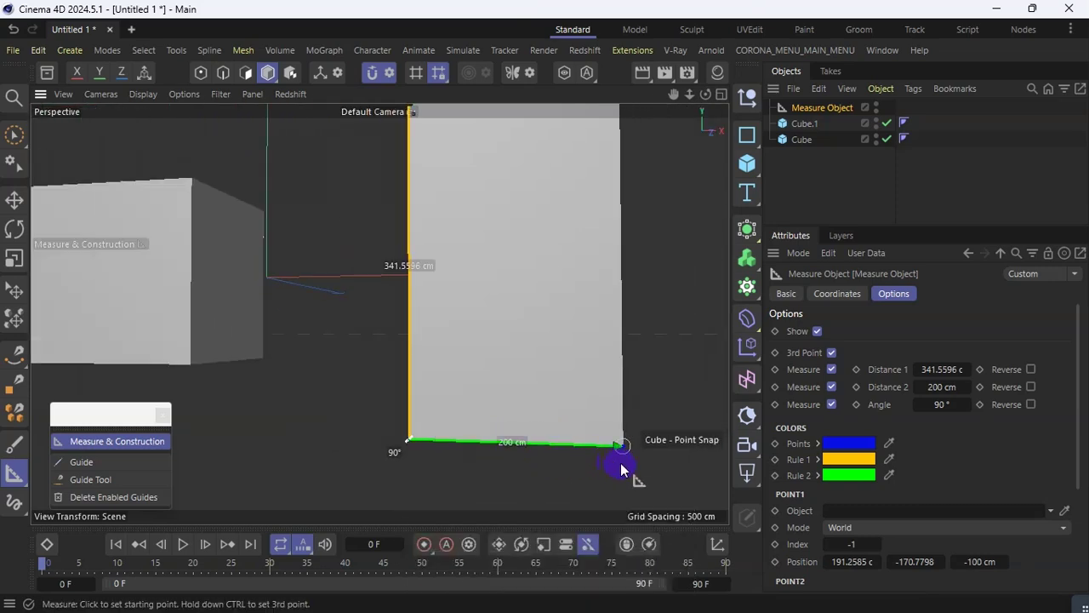
pyautogui.scroll(-2, 621, 464)
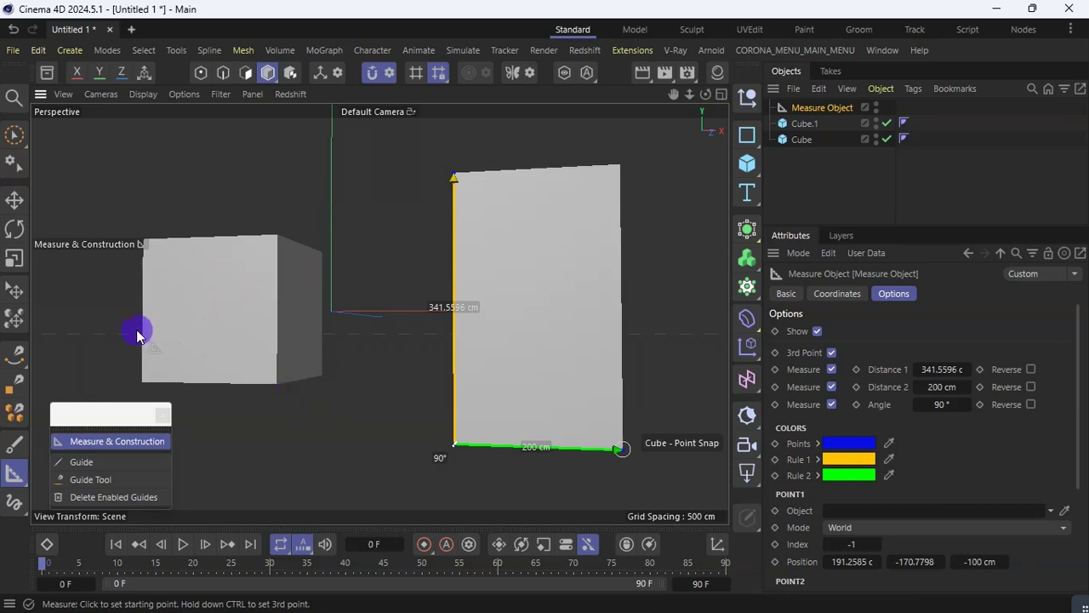
pyautogui.scroll(2, 139, 326)
pyautogui.click(805, 124)
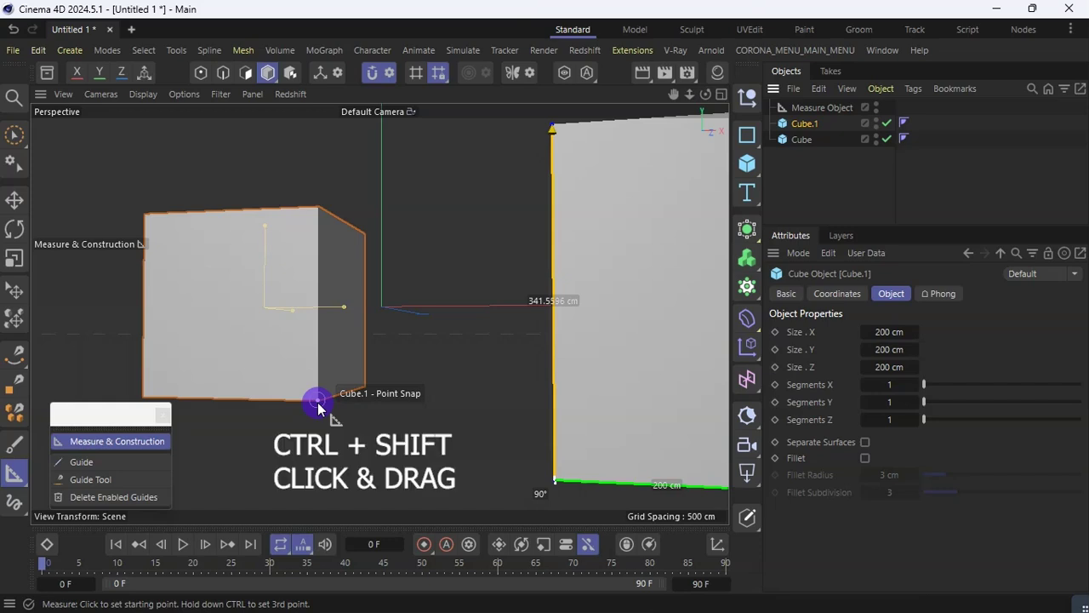
pyautogui.keyDown('ctrl'); pyautogui.keyDown('shift'); pyautogui.moveTo(318, 402); pyautogui.dragTo(321, 211); pyautogui.keyUp('shift'); pyautogui.keyUp('ctrl')
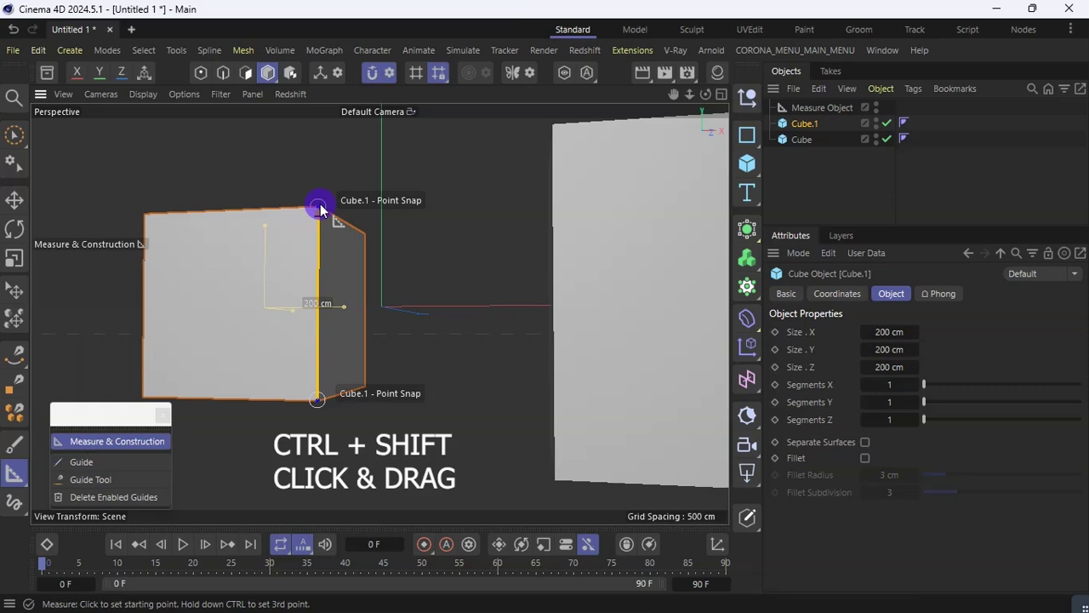
# Step: Add a third measuring point at the far lower corner of the Cube.1 face that faces the taller cube
pyautogui.scroll(-3, 376, 357)
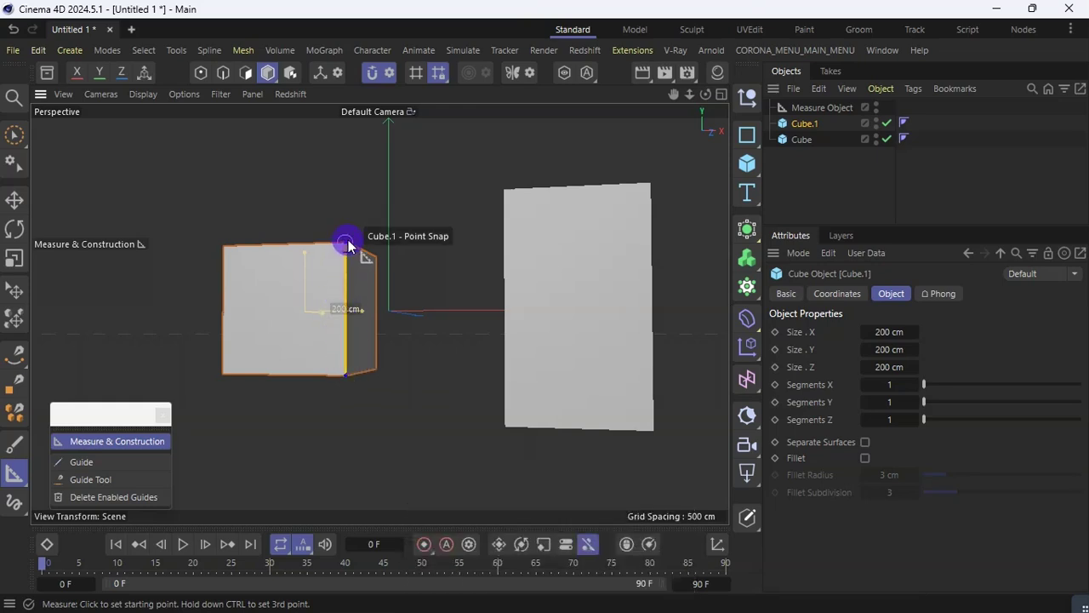
pyautogui.scroll(5, 346, 245)
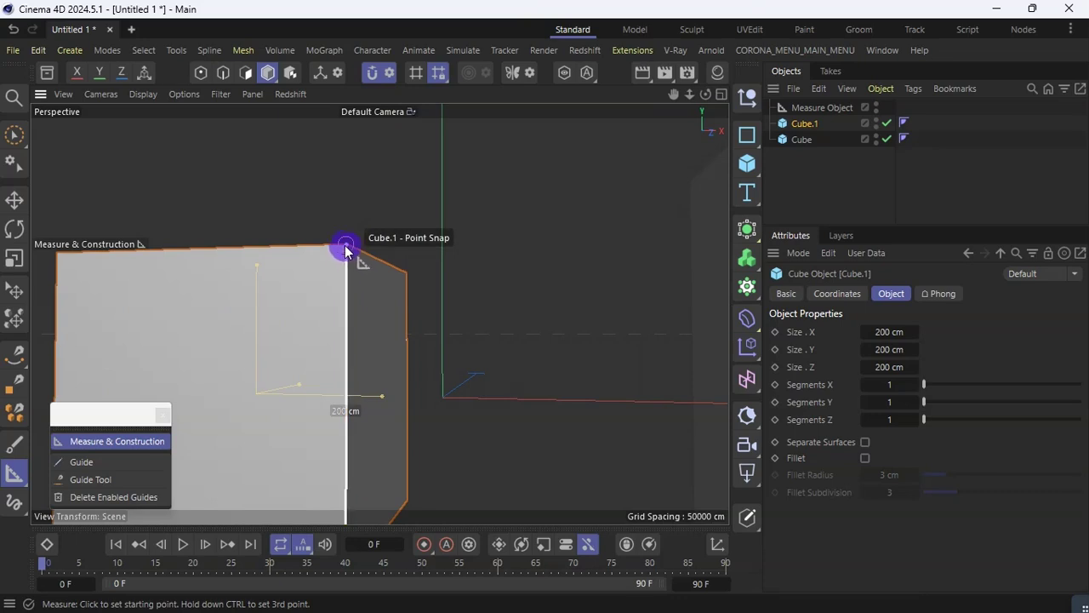
pyautogui.scroll(-5, 430, 247)
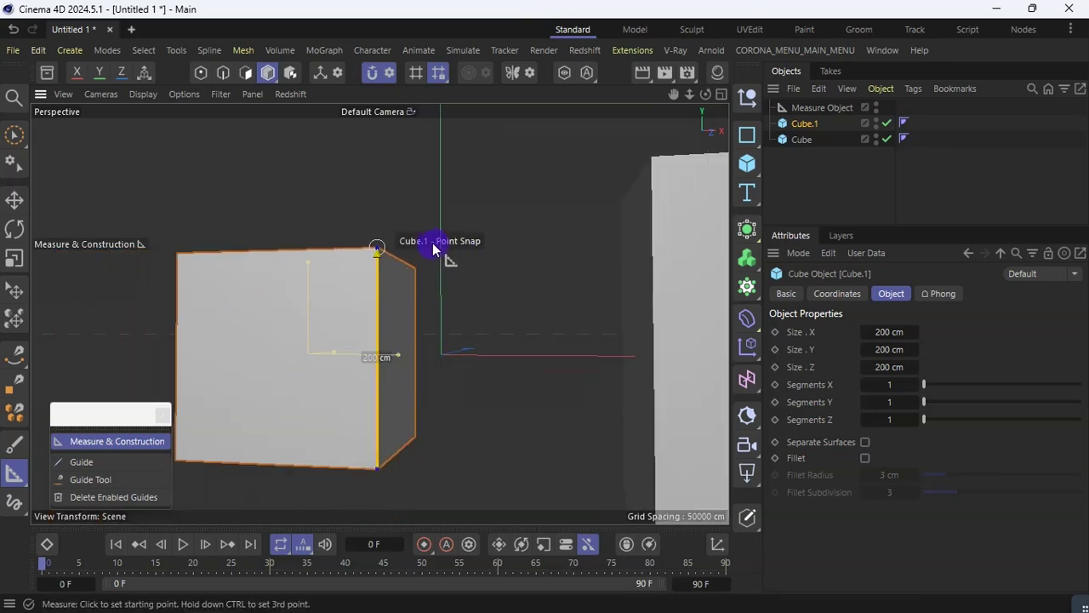
pyautogui.scroll(-2, 411, 243)
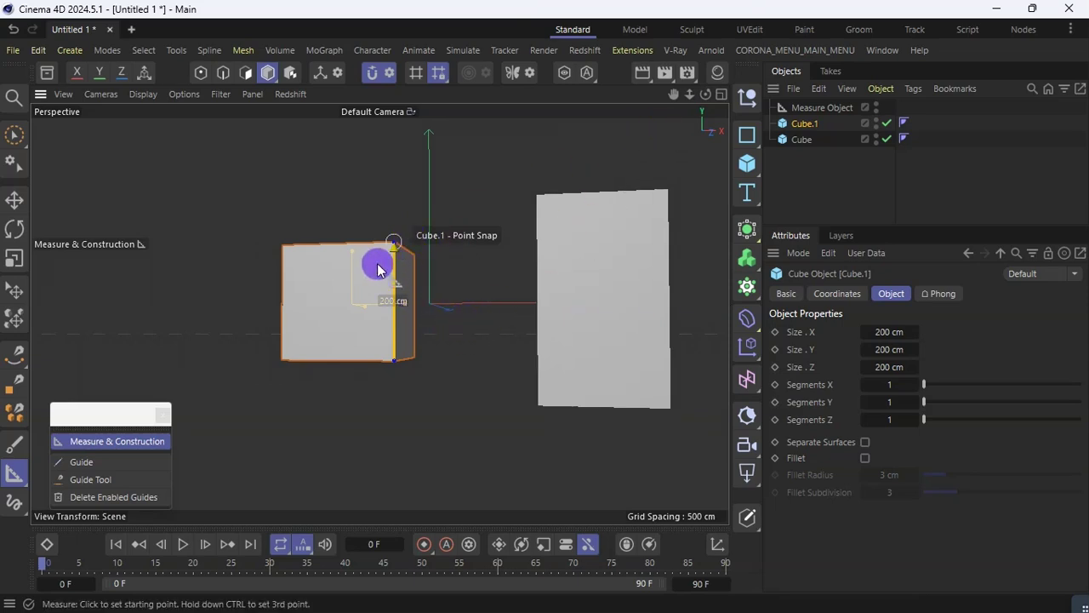
pyautogui.moveTo(705, 94); pyautogui.dragTo(709, 95)
pyautogui.keyDown('alt'); pyautogui.moveTo(380, 313); pyautogui.dragTo(459, 331); pyautogui.keyUp('alt')
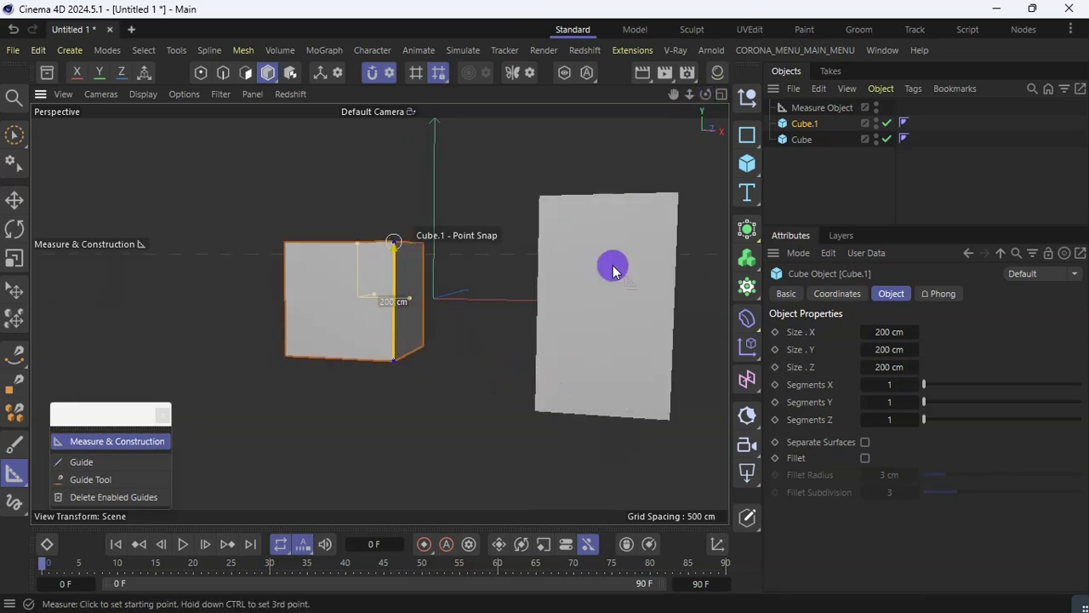
pyautogui.moveTo(706, 95); pyautogui.dragTo(636, 111)
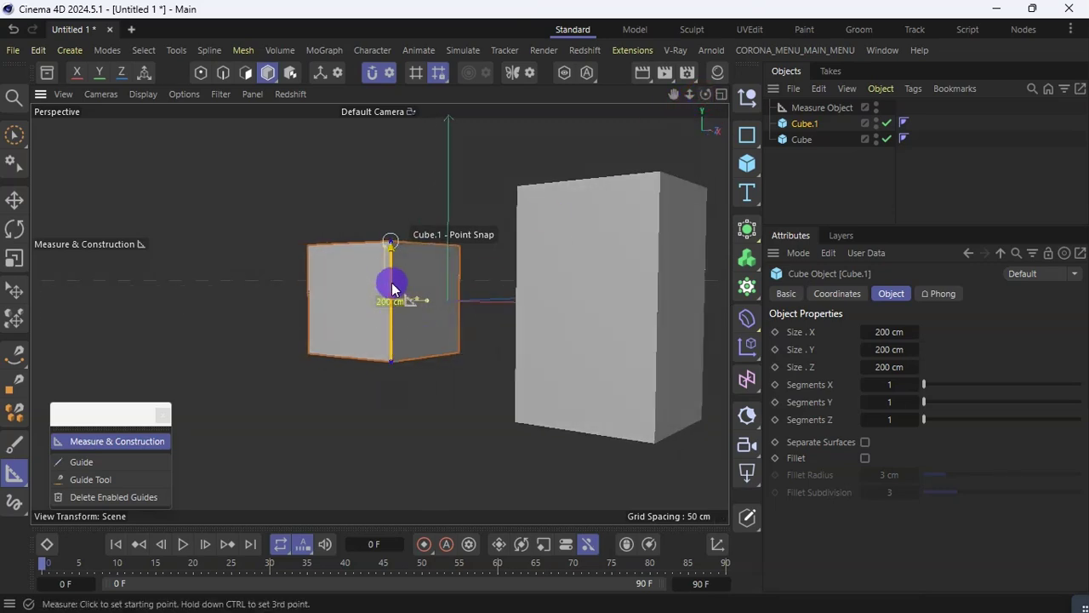
pyautogui.moveTo(408, 387); pyautogui.dragTo(393, 368)
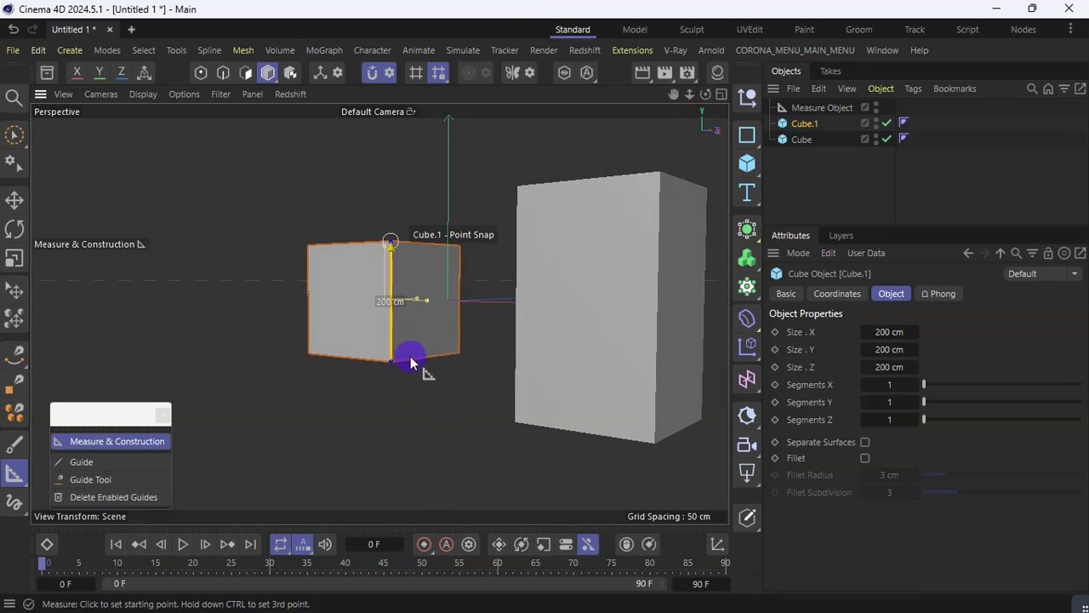
pyautogui.scroll(4, 417, 363)
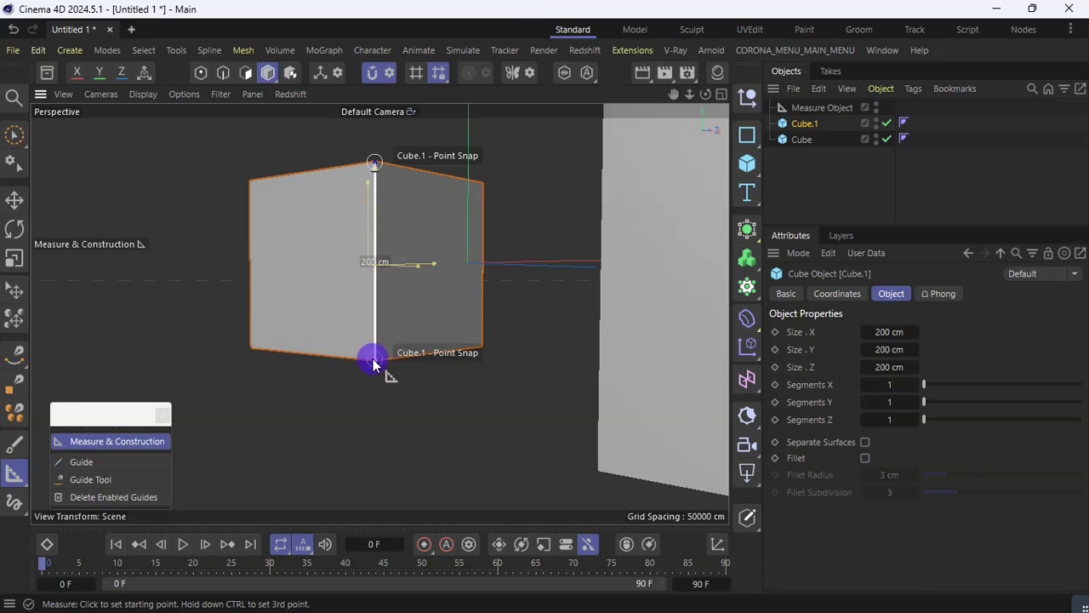
pyautogui.keyDown('ctrl'); pyautogui.click(481, 349); pyautogui.keyUp('ctrl')
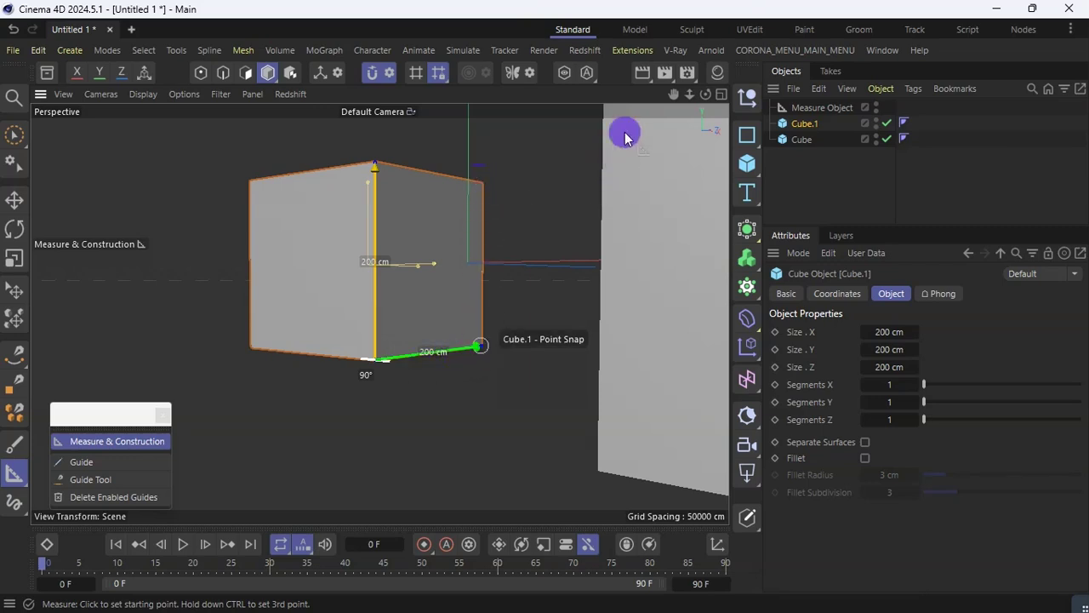
# Step: Disable the taller cube and move the third measuring point to the diagonally opposite upper corner of Cube.1's measured face
pyautogui.moveTo(705, 95); pyautogui.dragTo(689, 107)
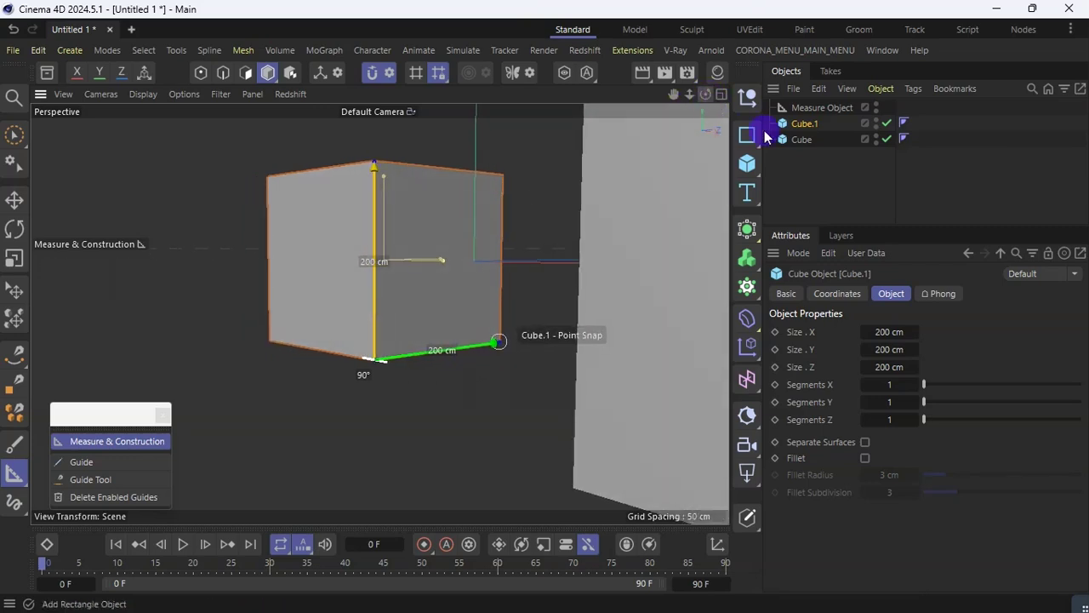
pyautogui.click(886, 140)
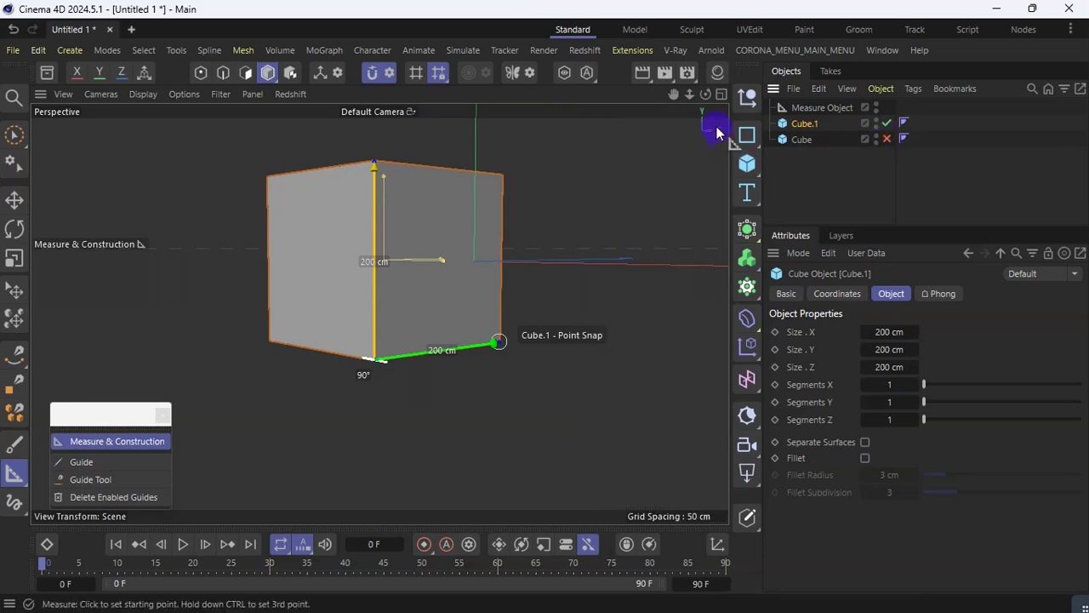
pyautogui.moveTo(706, 94)
pyautogui.mouseDown()
pyautogui.moveTo(693, 107)
pyautogui.moveTo(701, 97)
pyautogui.mouseUp()
pyautogui.scroll(4, 529, 147)
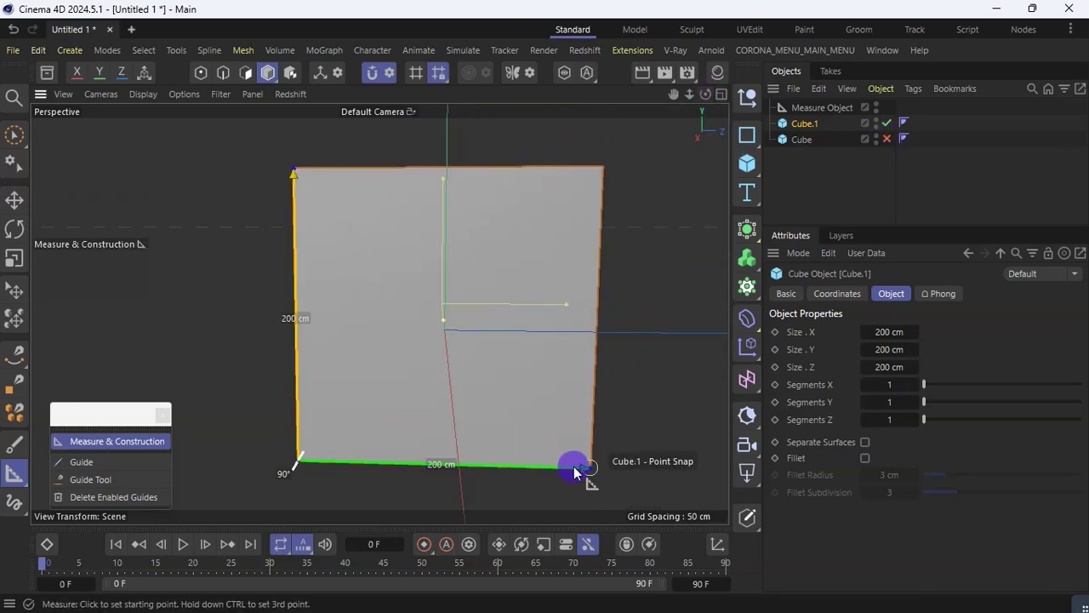
pyautogui.click(602, 170)
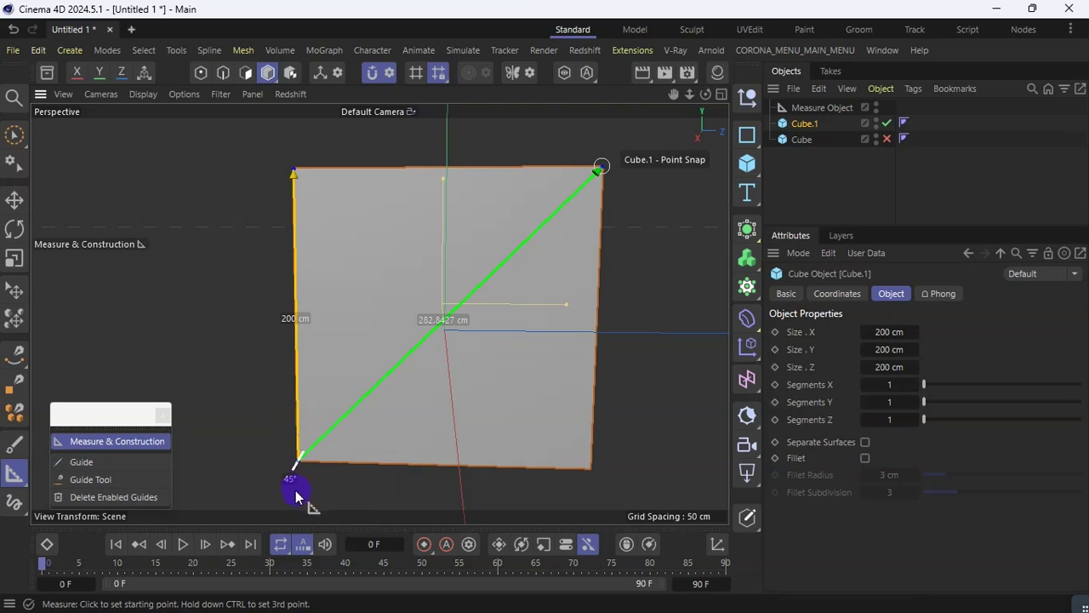
# Step: Select the measure object and compare its values with the third point at the face's far lower and far upper corners
pyautogui.click(821, 108)
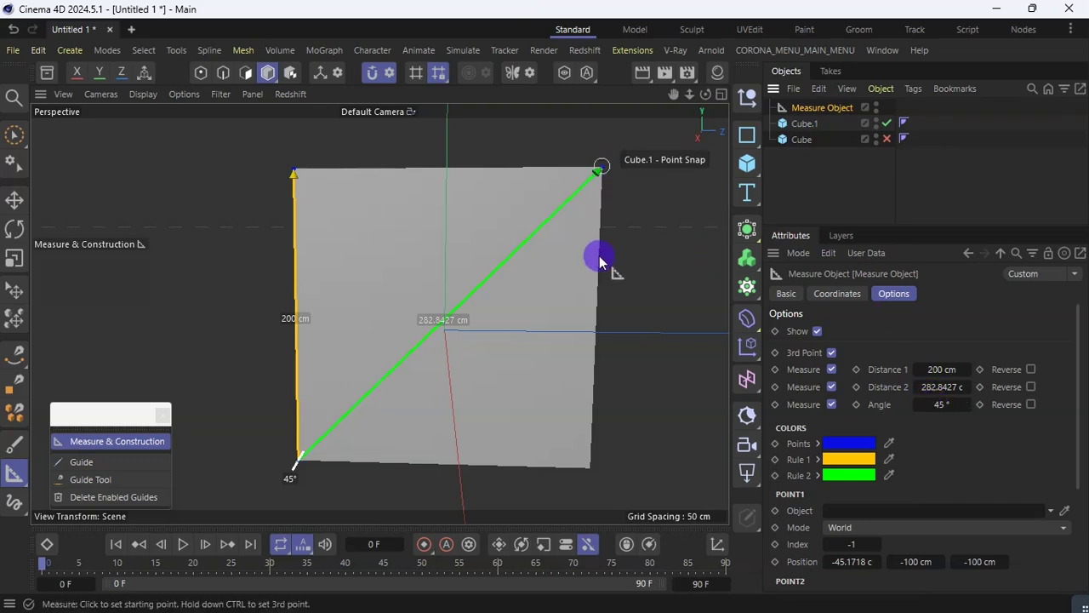
pyautogui.click(589, 469)
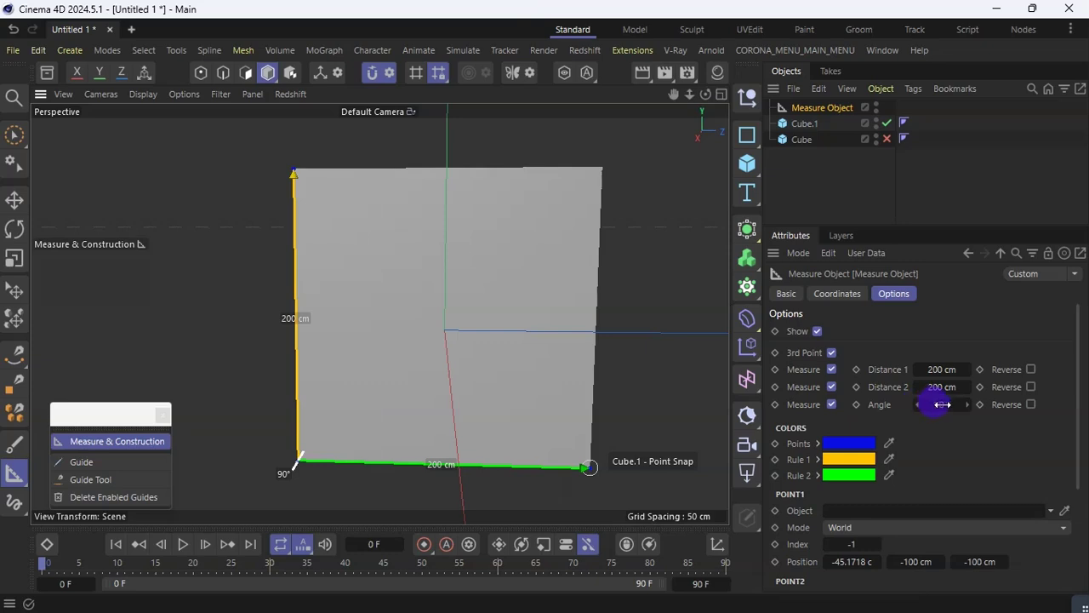
pyautogui.click(601, 171)
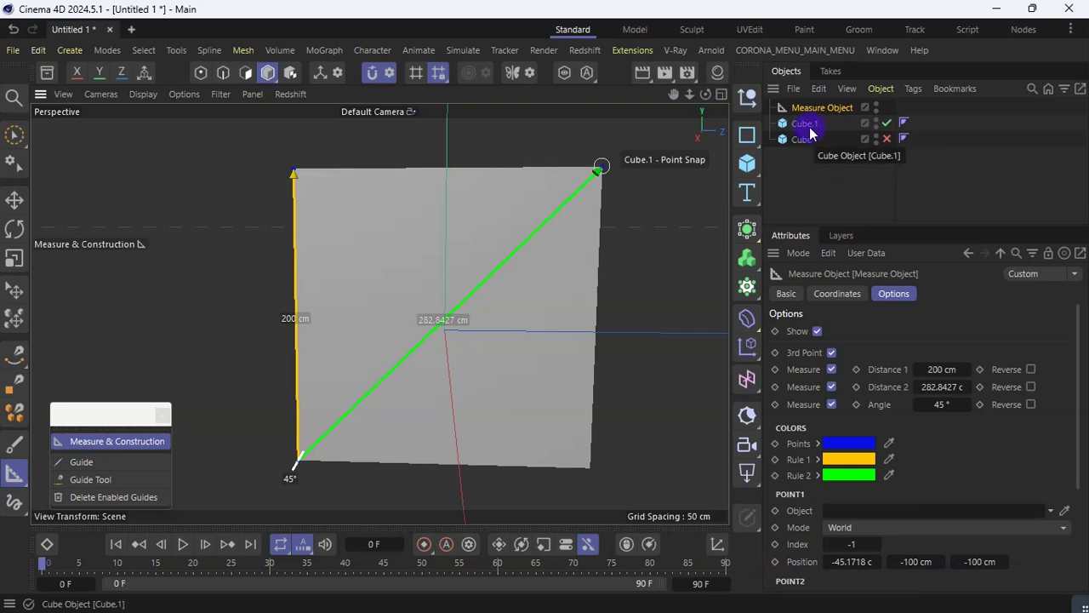
# Step: Switch to polygon mode and place the third measuring point on the far lower corner of Cube.1's measured face
pyautogui.click(246, 74)
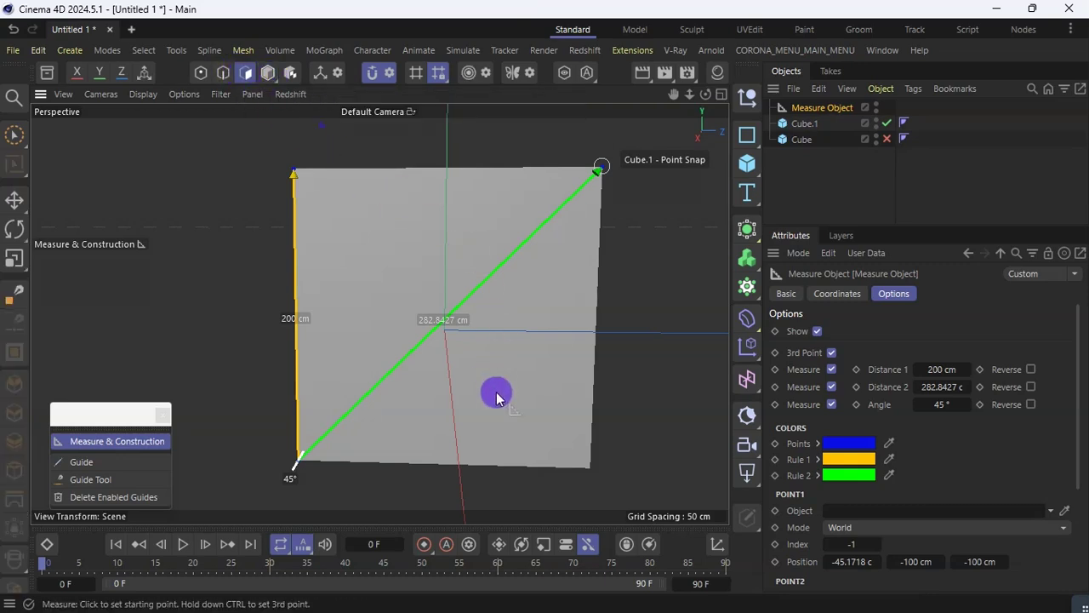
pyautogui.keyDown('ctrl'); pyautogui.click(588, 470); pyautogui.keyUp('ctrl')
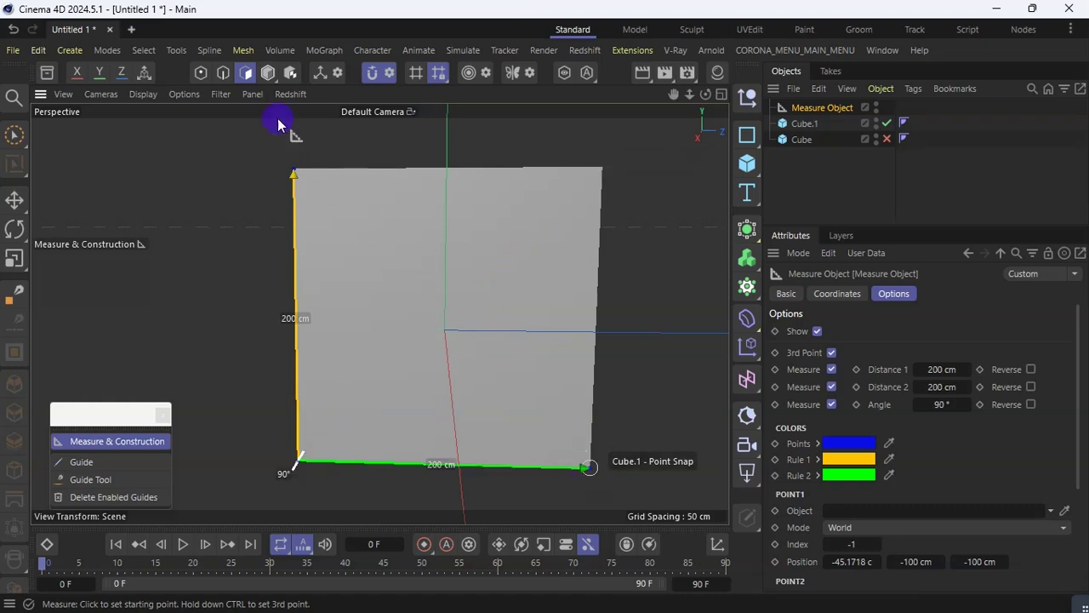
# Step: Place the third measuring point on the face's far upper corner in edge mode, and on its far lower corner in point mode
pyautogui.click(222, 75)
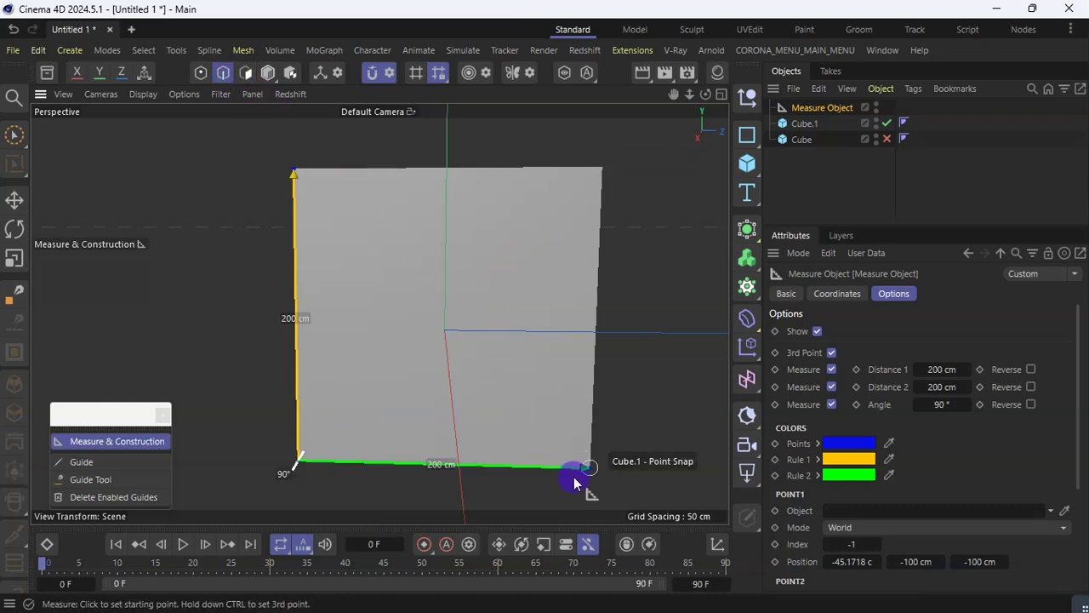
pyautogui.keyDown('ctrl'); pyautogui.click(601, 171); pyautogui.keyUp('ctrl')
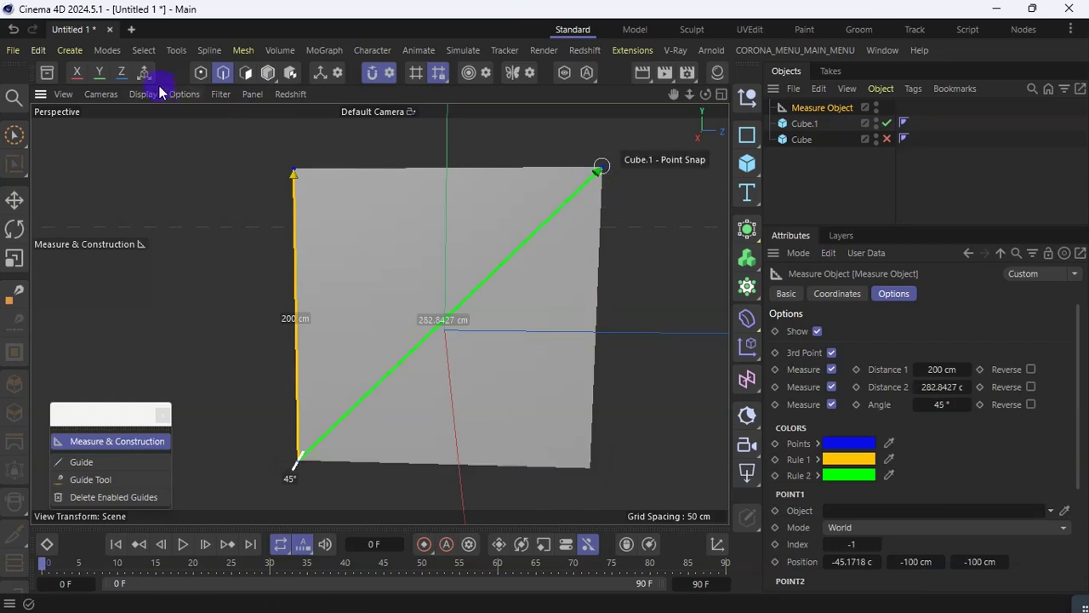
pyautogui.click(200, 74)
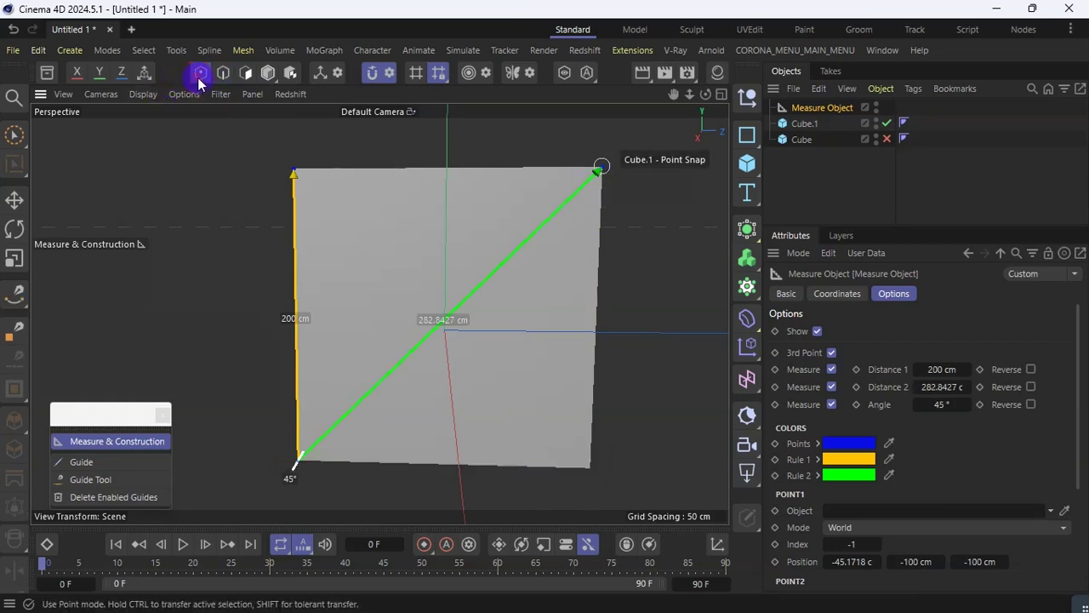
pyautogui.keyDown('ctrl'); pyautogui.click(591, 470); pyautogui.keyUp('ctrl')
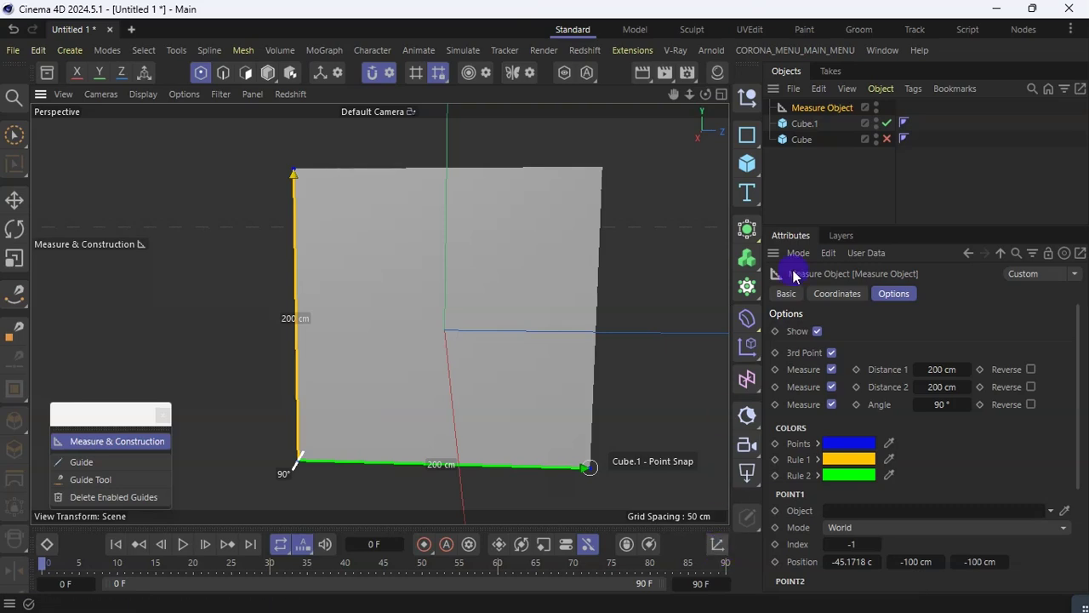
# Step: Make Cube.1 editable and switch to the Brush Selection tool over its faces
pyautogui.rightClick(806, 128)
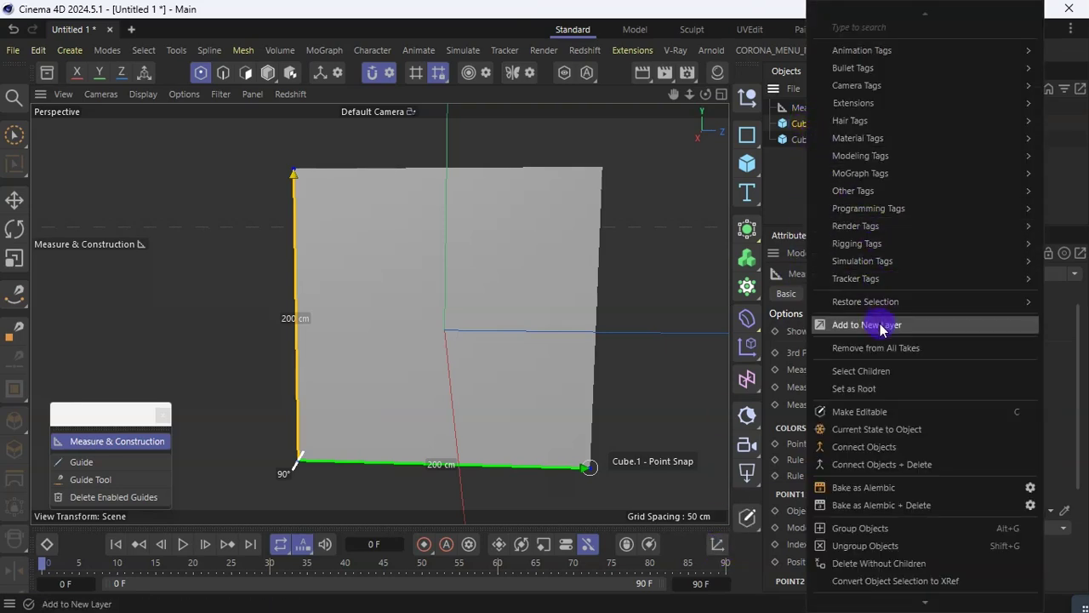
pyautogui.click(880, 415)
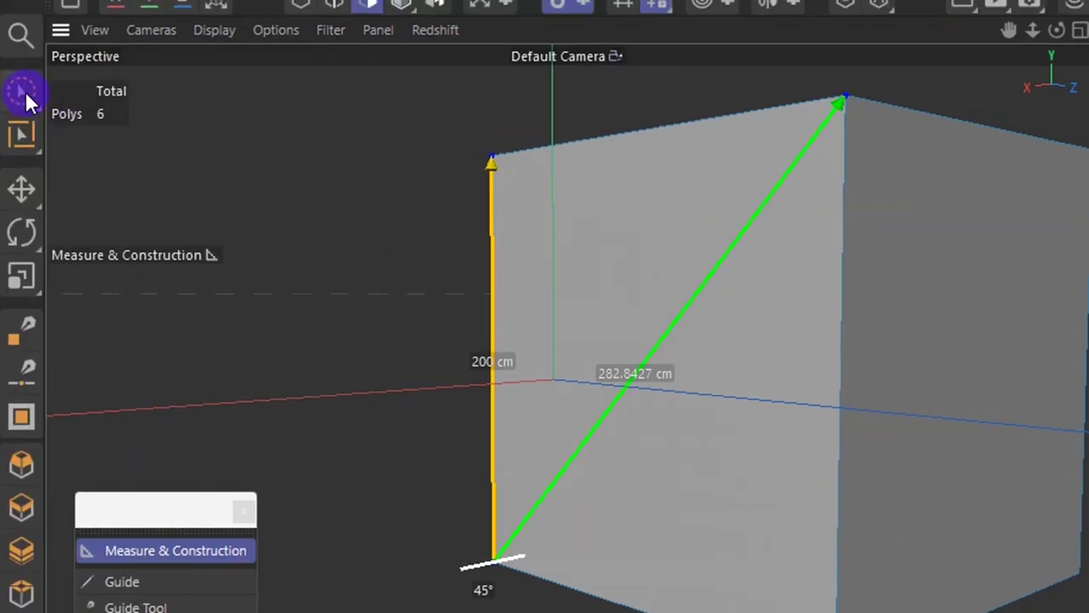
pyautogui.click(23, 90)
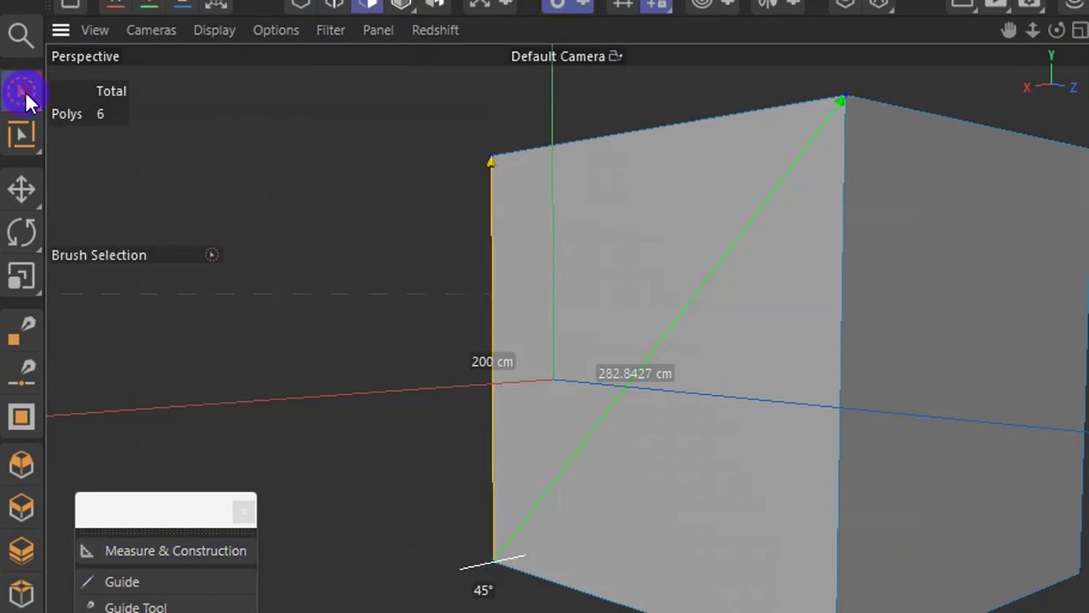
pyautogui.moveTo(502, 383)
pyautogui.mouseDown()
pyautogui.moveTo(825, 495)
pyautogui.moveTo(839, 519)
pyautogui.mouseUp()
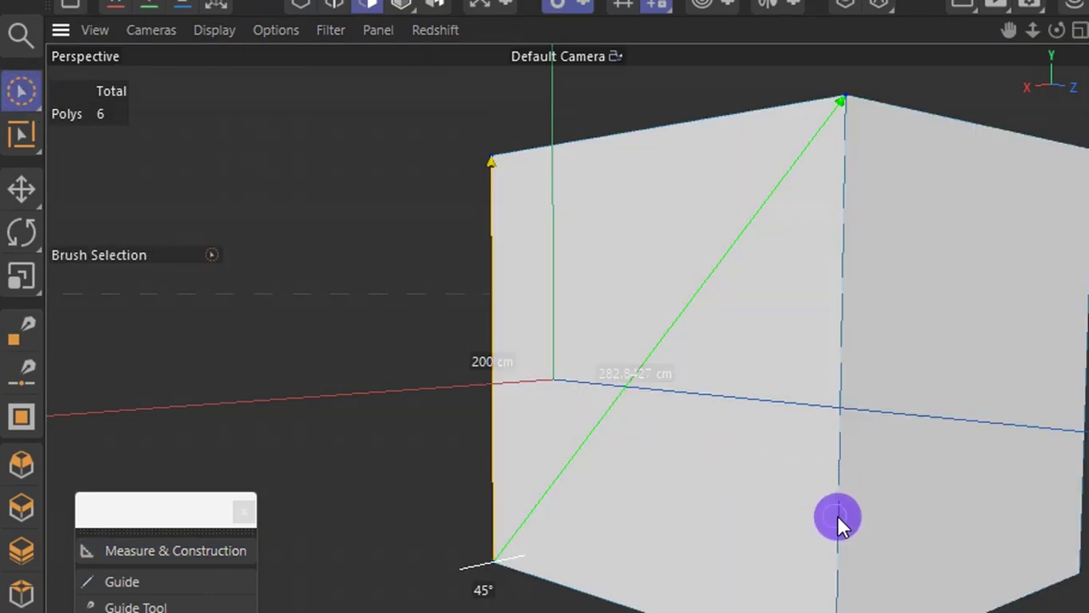
# Step: Add five horizontal loop cuts at different heights around Cube.1 with Loop/Path Cut
pyautogui.press('m')
pyautogui.press('l')
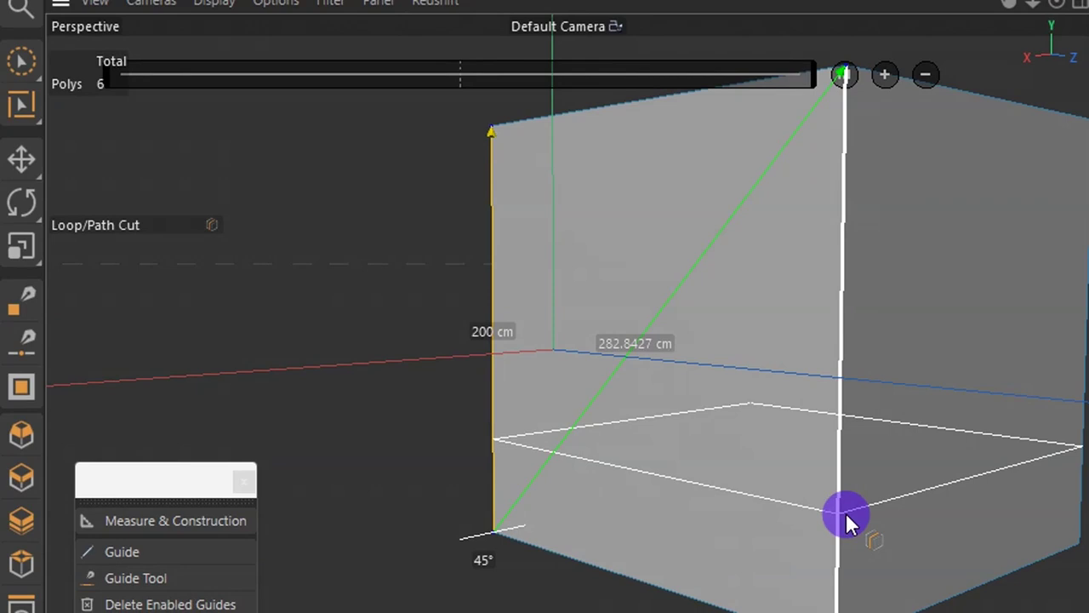
pyautogui.click(842, 578)
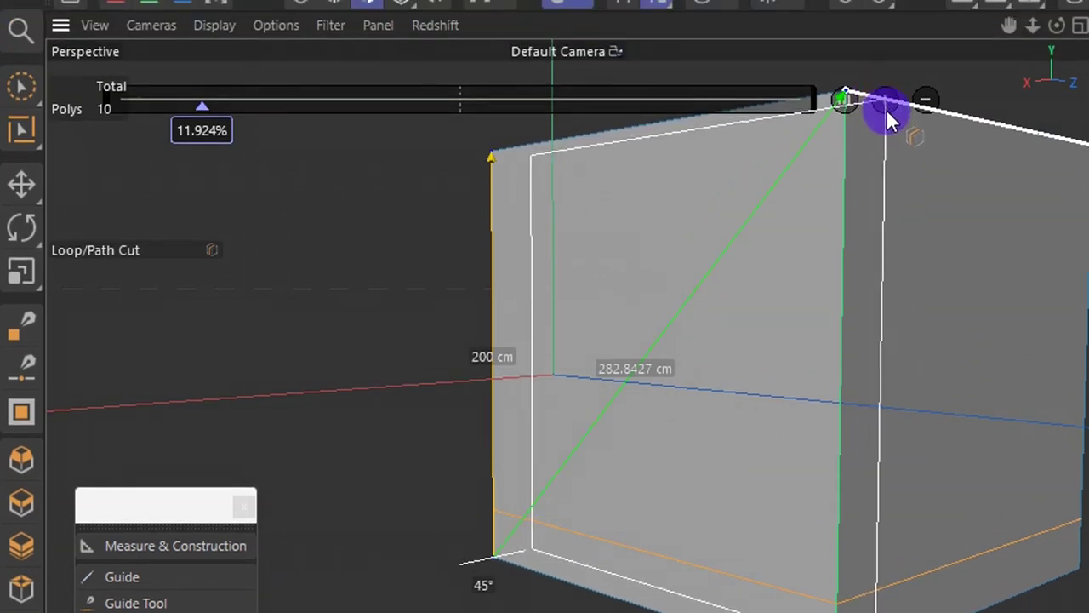
pyautogui.click(834, 512)
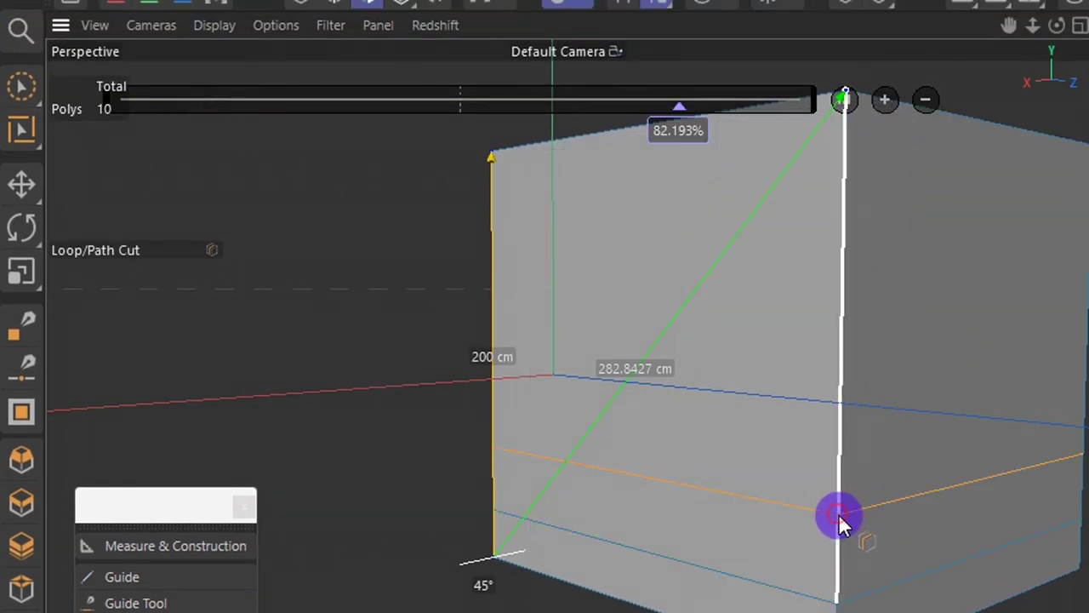
pyautogui.click(843, 343)
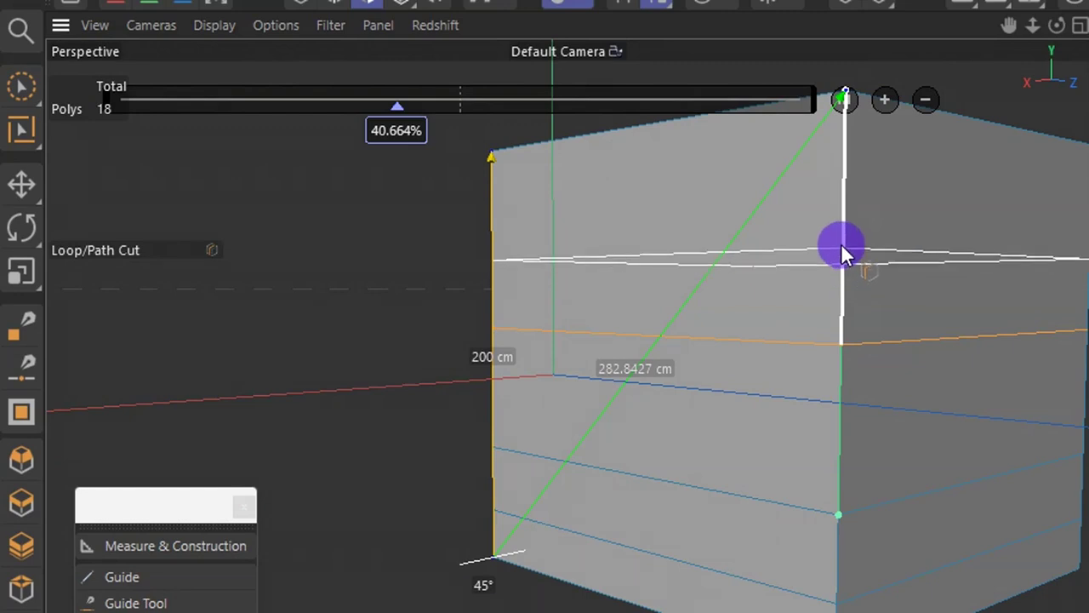
pyautogui.click(841, 243)
pyautogui.click(844, 153)
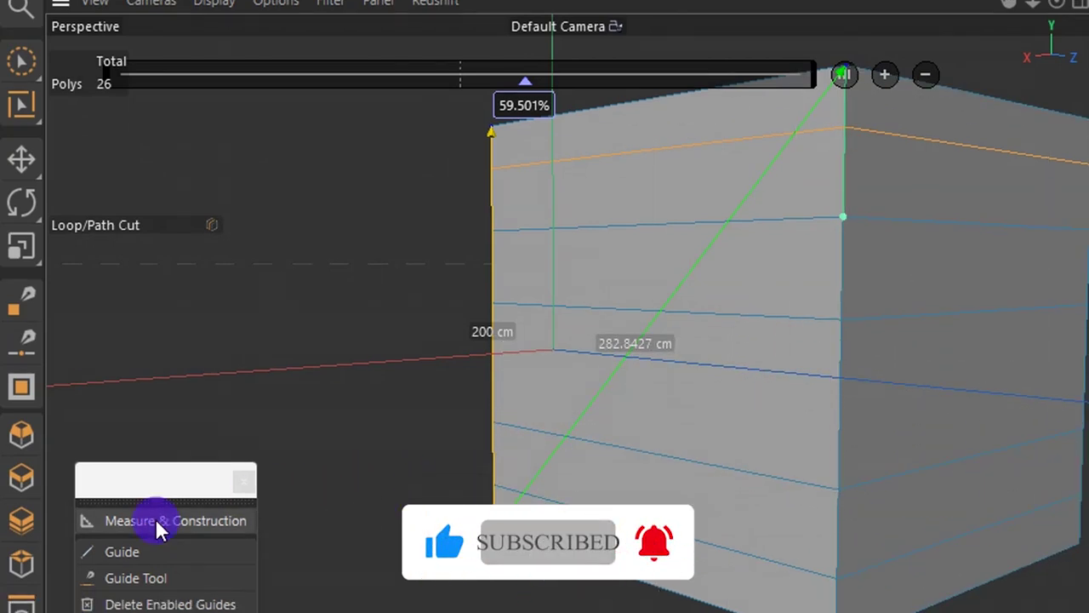
# Step: With Measure & Construction, move the third measuring point up Cube.1's near vertical edge through the loop-cut points to its upper corner
pyautogui.click(158, 523)
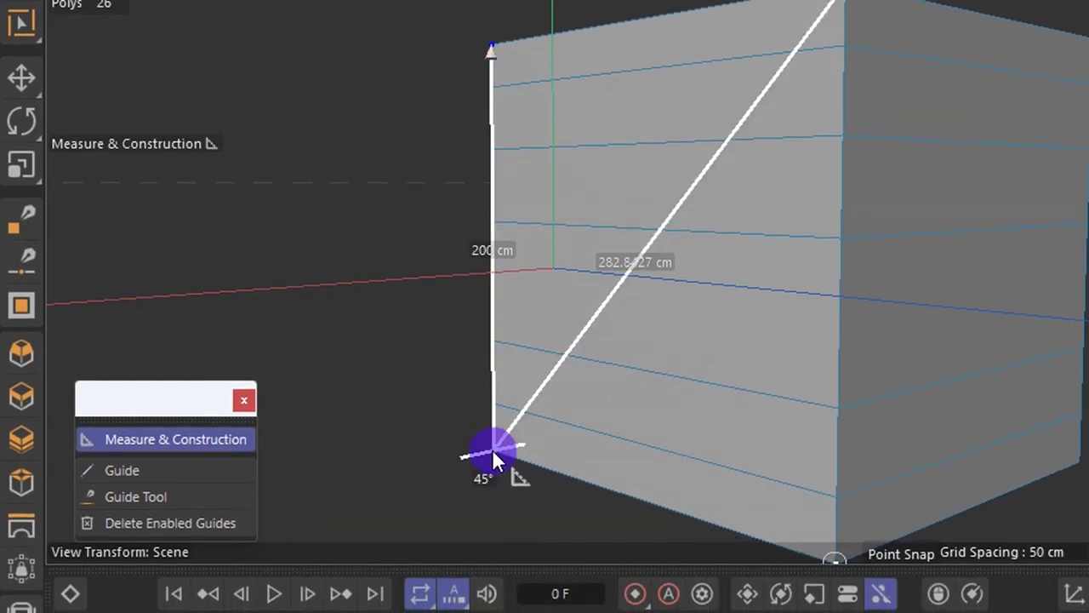
pyautogui.click(838, 407)
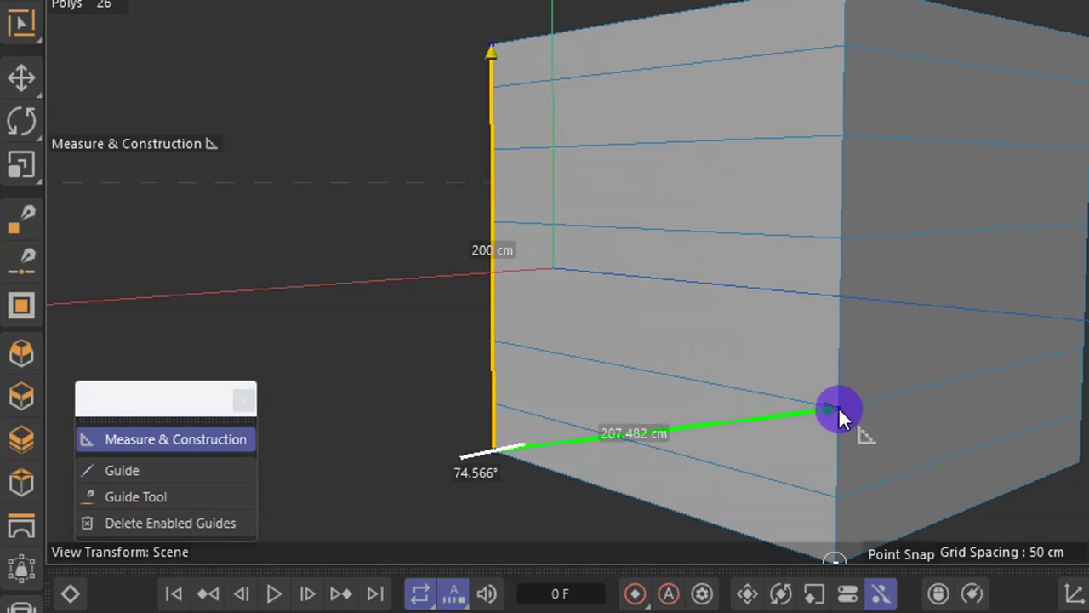
pyautogui.click(841, 325)
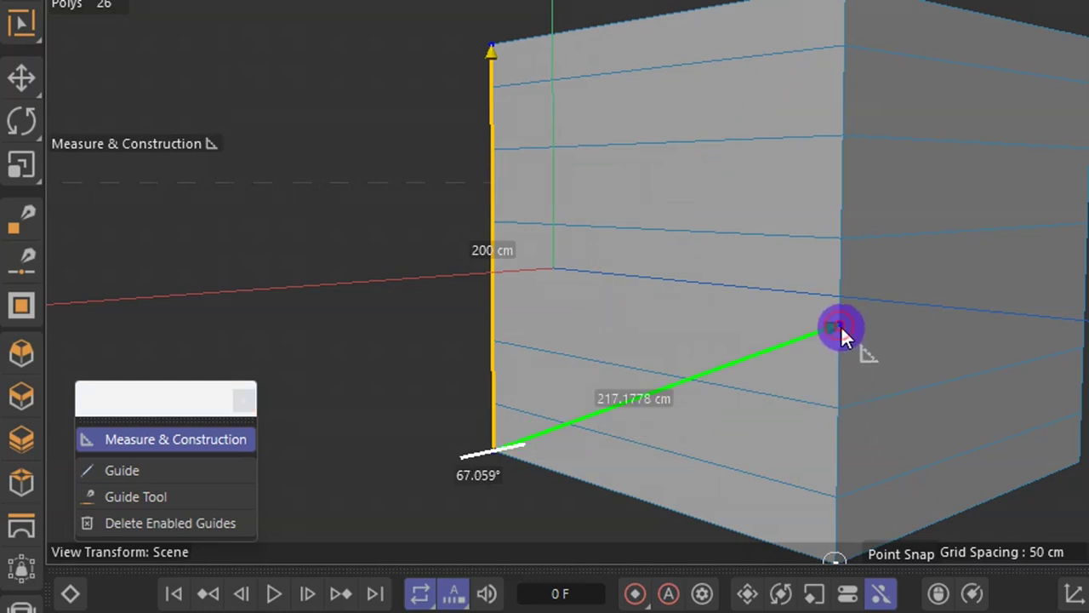
pyautogui.click(840, 238)
pyautogui.click(841, 138)
pyautogui.click(842, 47)
pyautogui.moveTo(843, 91); pyautogui.dragTo(846, 30)
pyautogui.moveTo(846, 91); pyautogui.dragTo(845, 91)
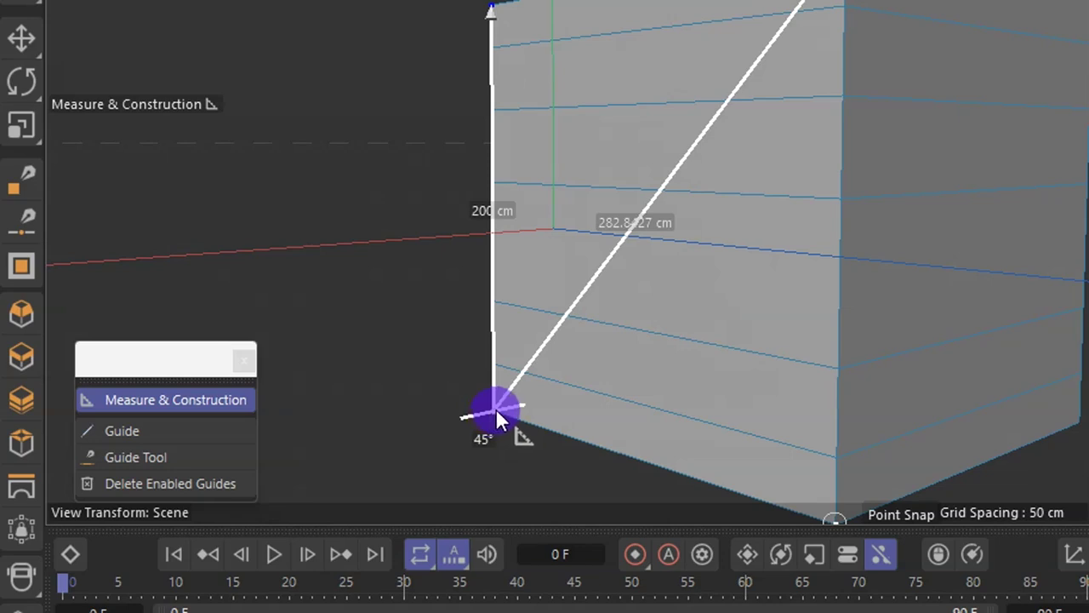
# Step: Move the starting measuring point to the lower corner of Cube.1's near vertical edge and check the list of available measures
pyautogui.scroll(-1, 806, 339)
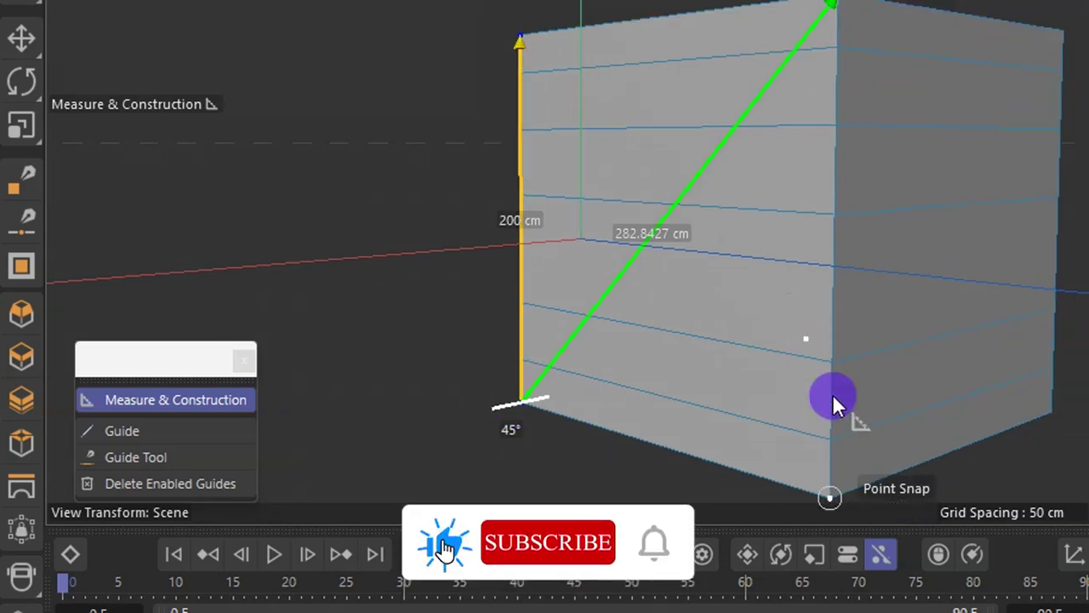
pyautogui.click(832, 499)
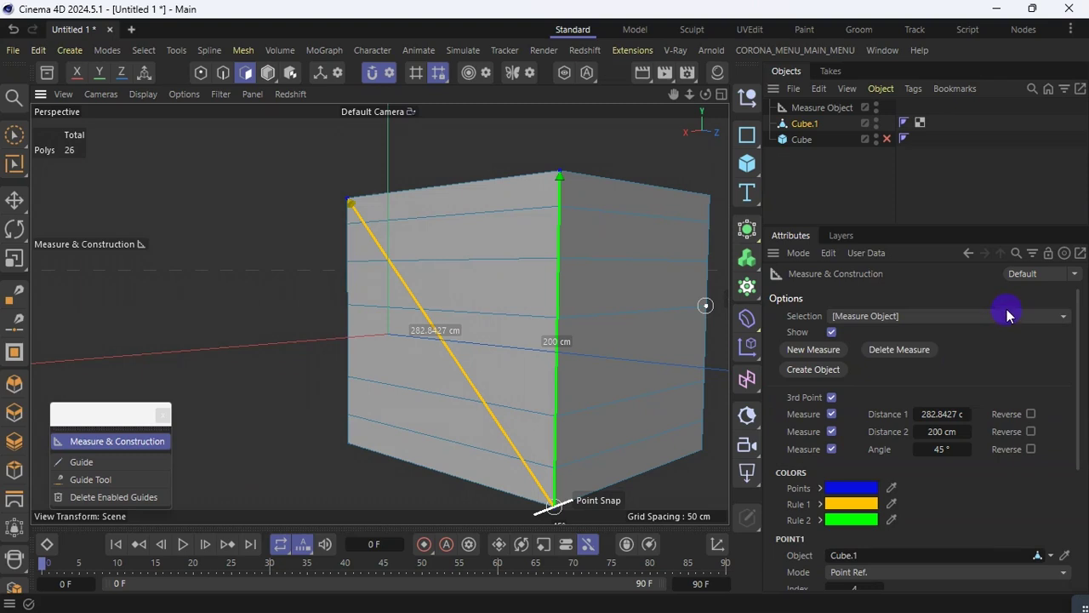
pyautogui.click(964, 213)
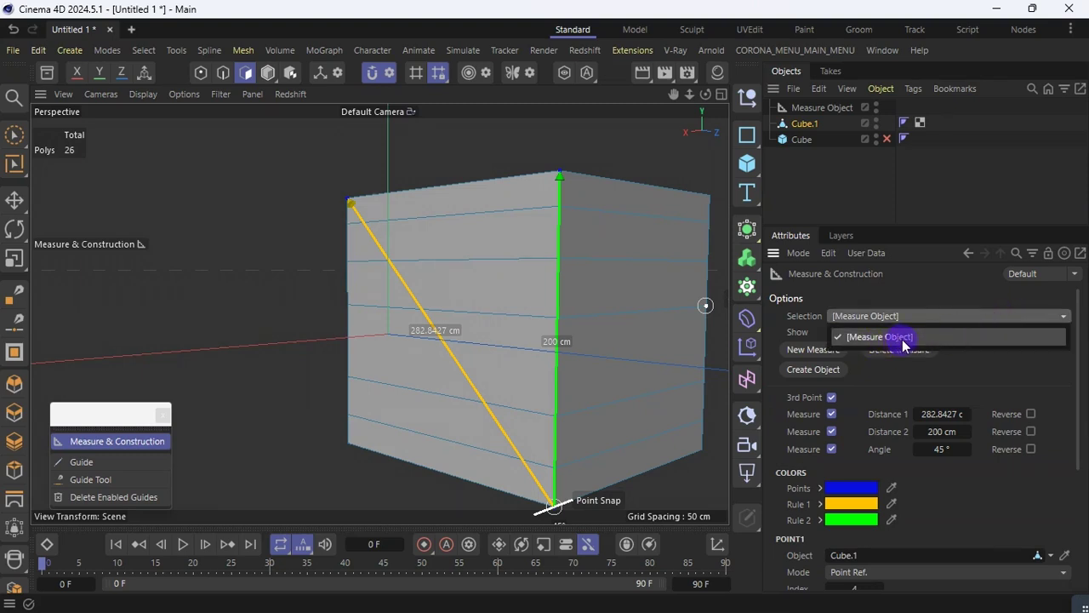
pyautogui.click(905, 294)
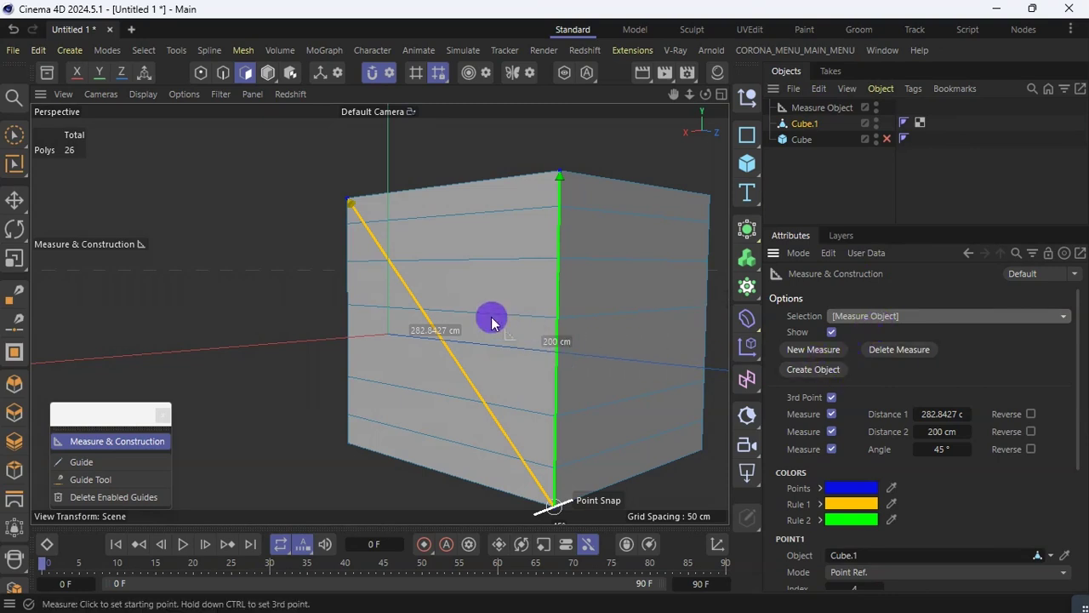
# Step: Enable the taller cube, and add a third cube placed on the opposite side of Cube.1 from it
pyautogui.scroll(-6, 347, 280)
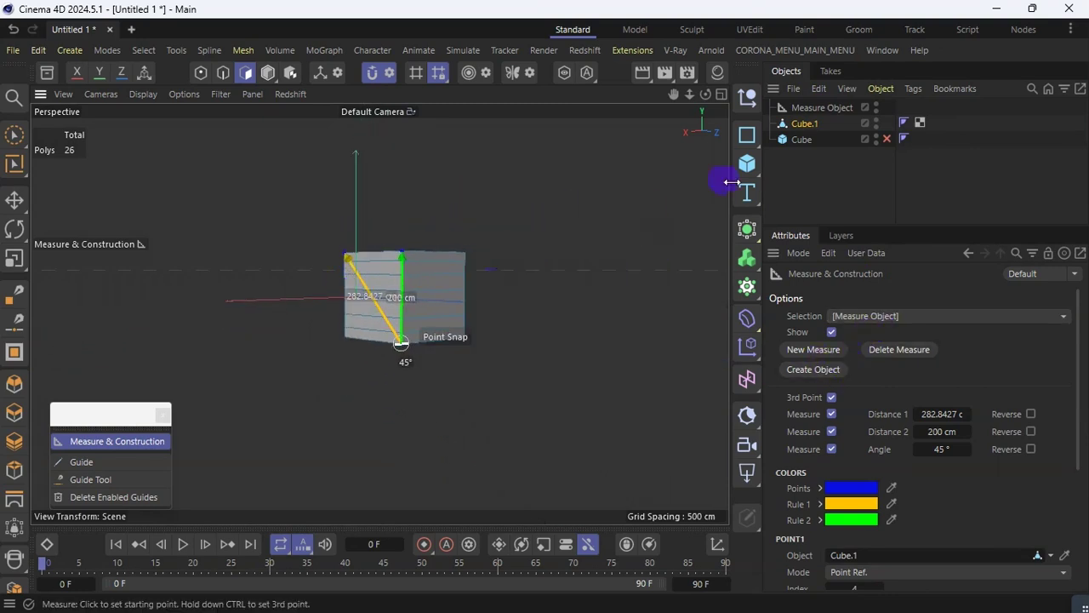
pyautogui.click(887, 138)
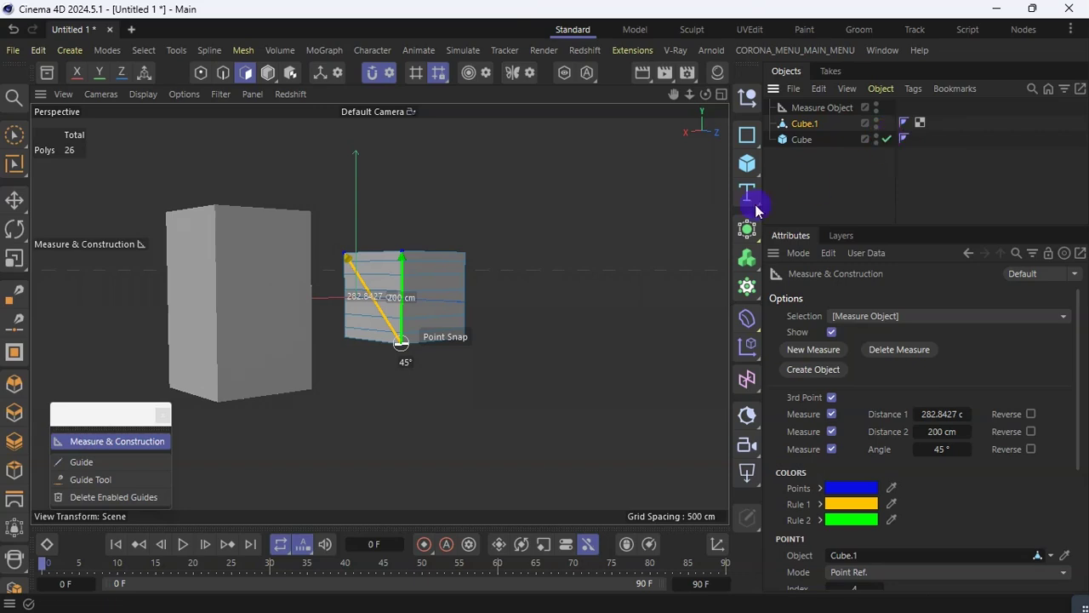
pyautogui.click(746, 168)
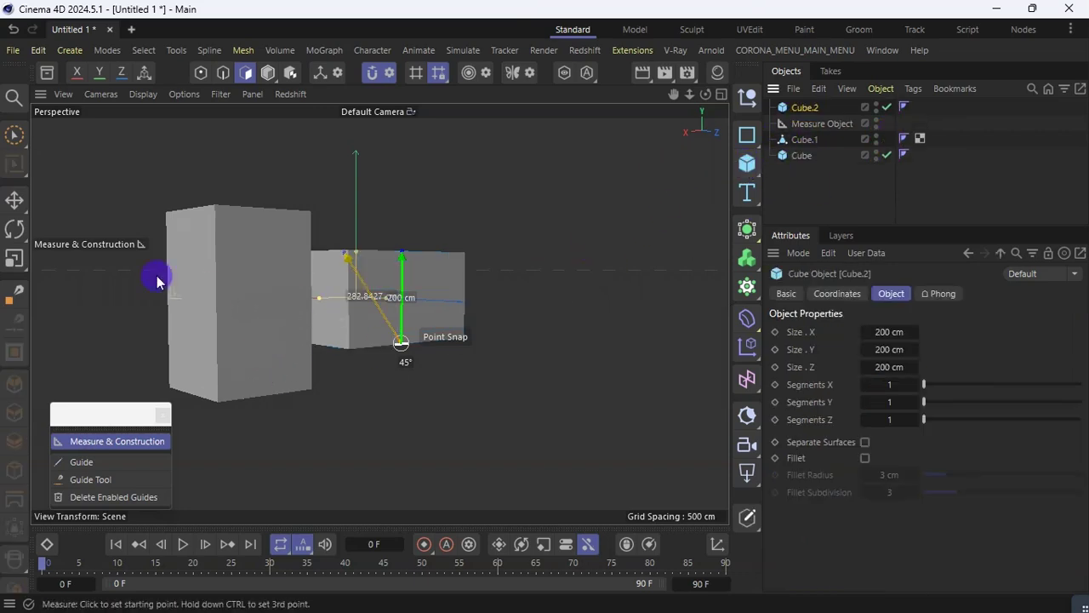
pyautogui.click(13, 134)
pyautogui.moveTo(300, 304); pyautogui.dragTo(540, 305)
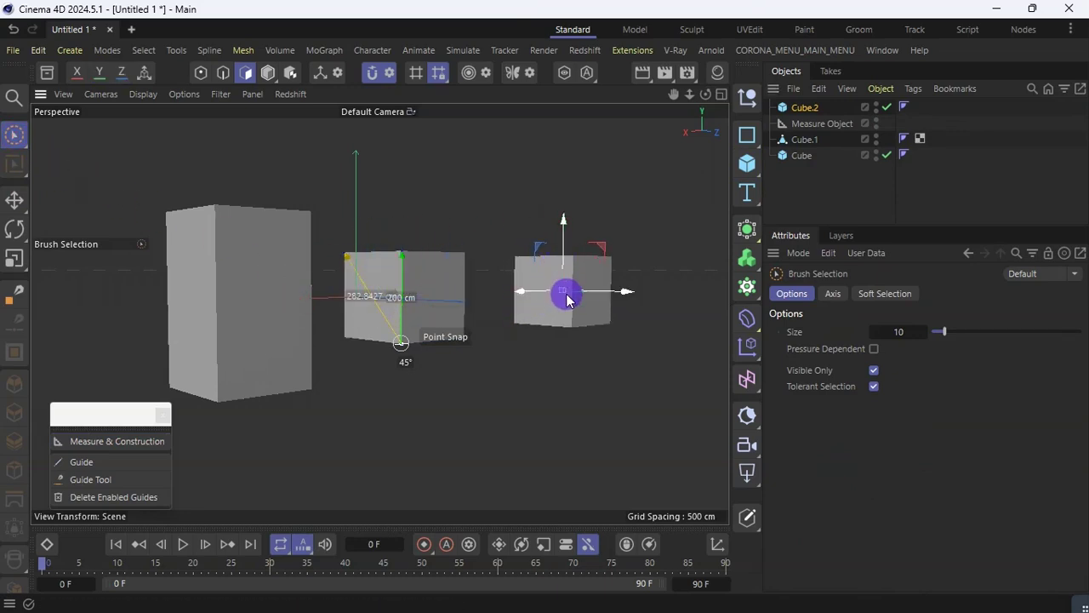
pyautogui.scroll(3, 627, 290)
pyautogui.scroll(1, 628, 289)
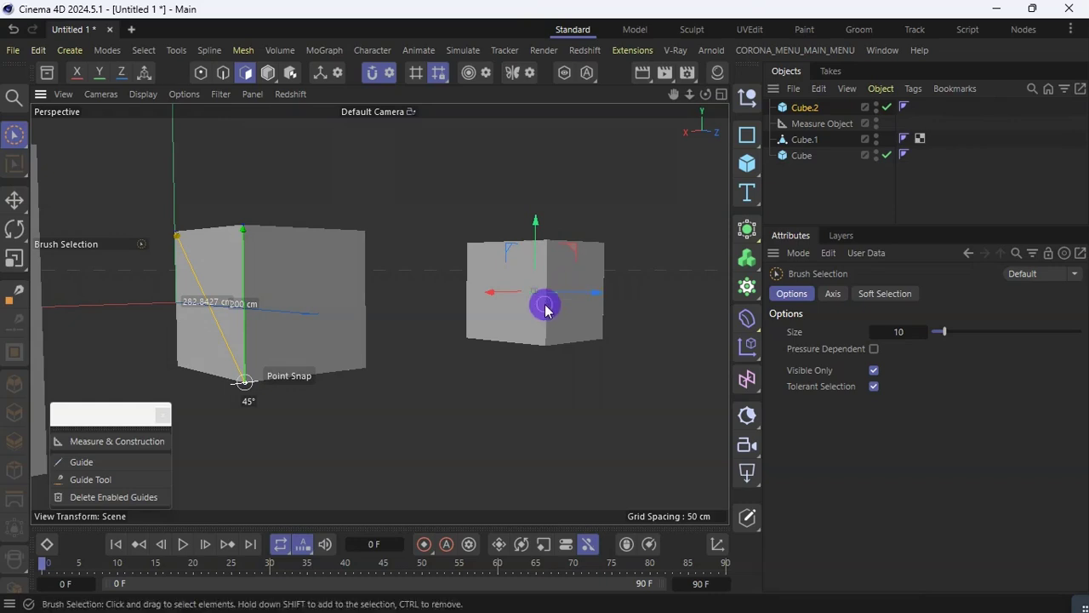
pyautogui.scroll(-3, 614, 313)
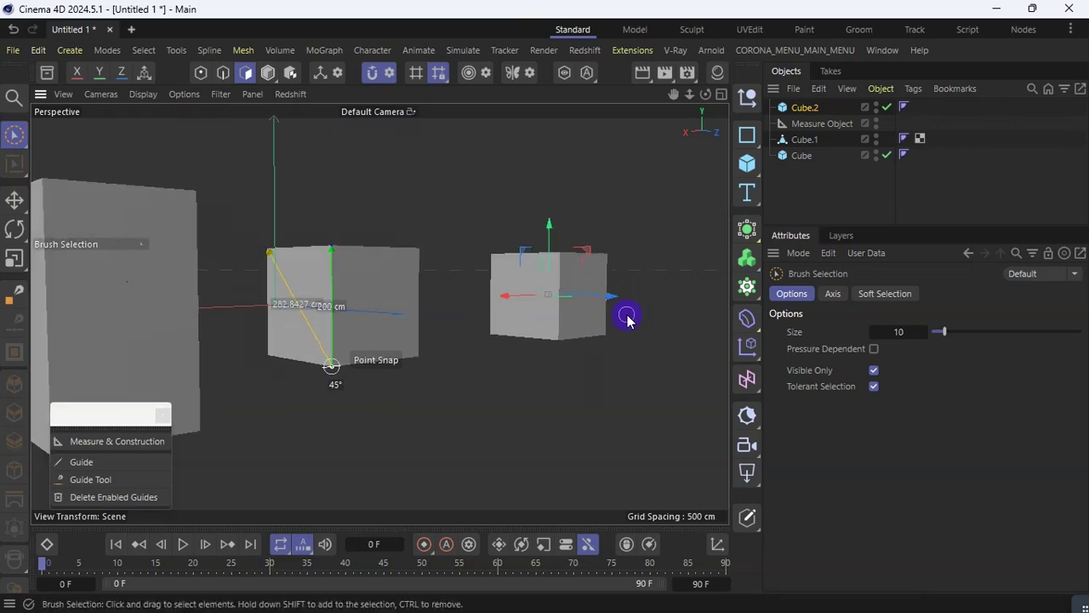
# Step: Select the measure object and move its starting point to the near lower corner of Cube.2 with Measure & Construction
pyautogui.click(803, 159)
pyautogui.scroll(-2, 715, 198)
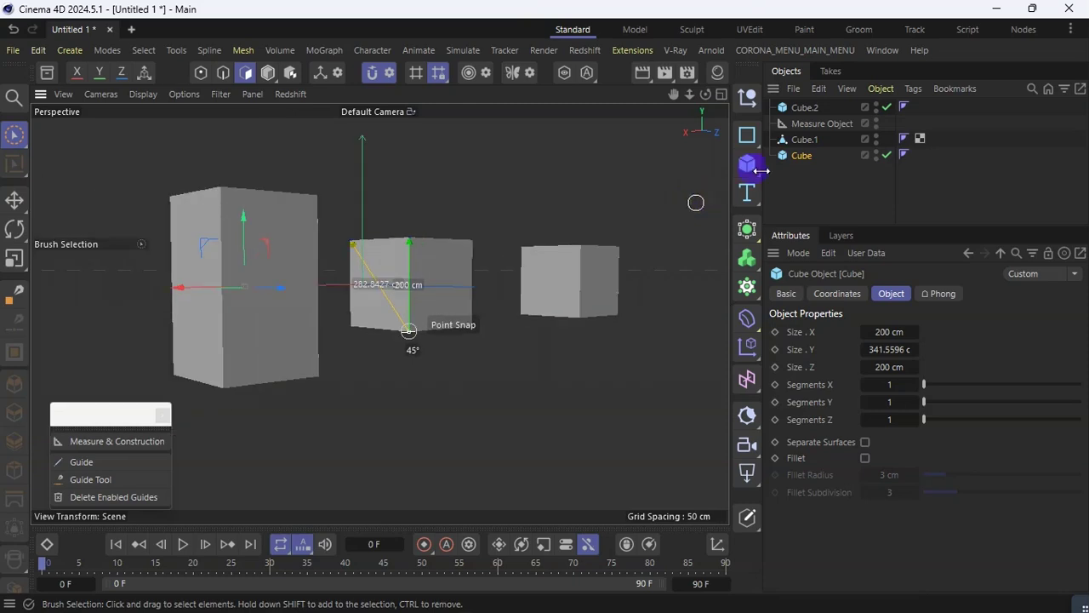
pyautogui.click(818, 125)
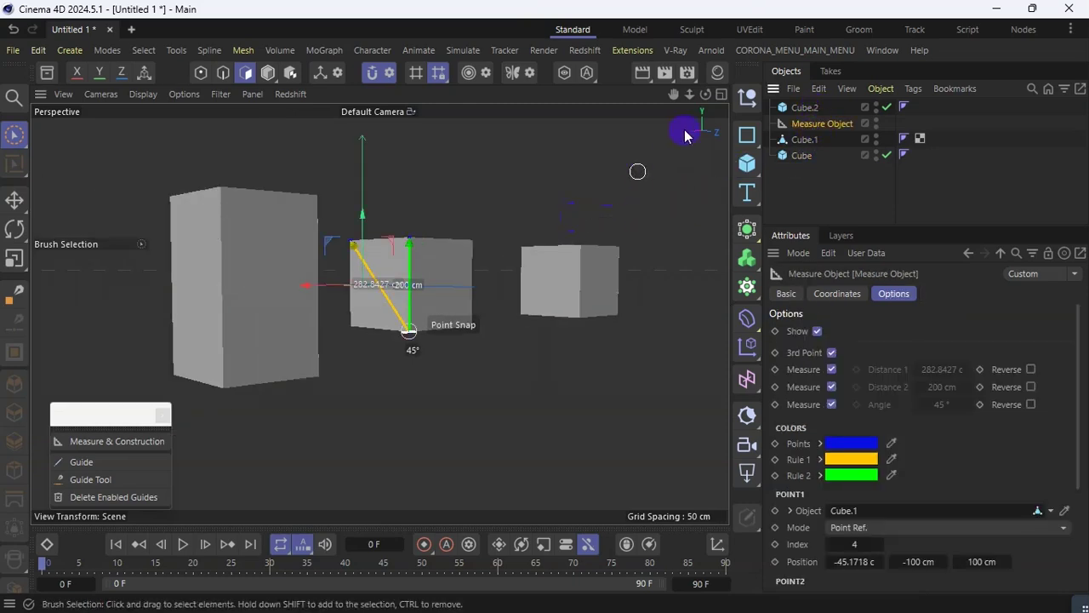
pyautogui.moveTo(706, 100); pyautogui.dragTo(707, 100)
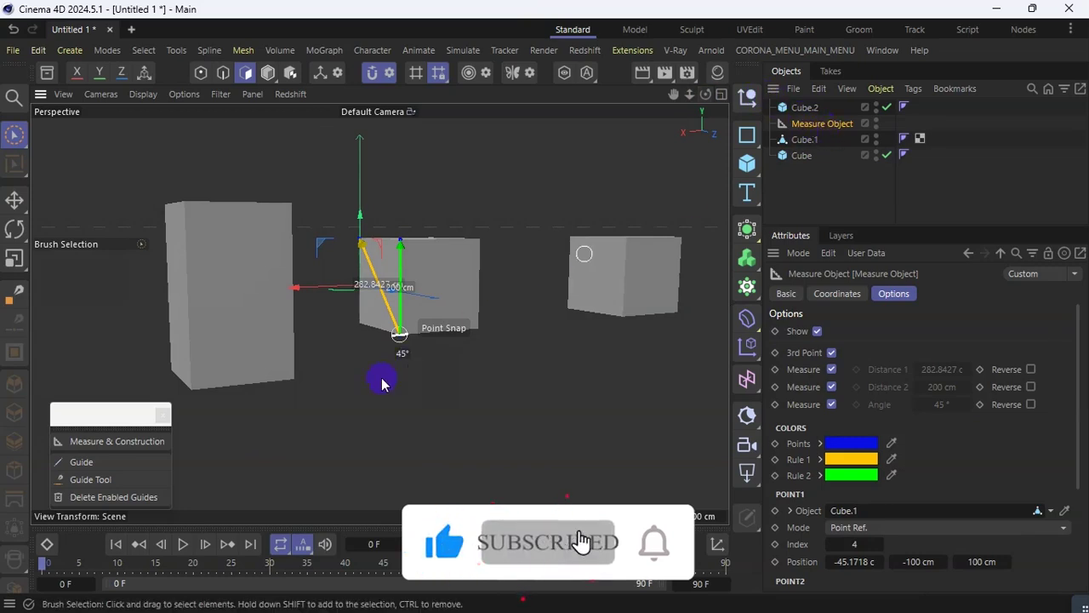
pyautogui.scroll(3, 357, 183)
pyautogui.scroll(-3, 544, 304)
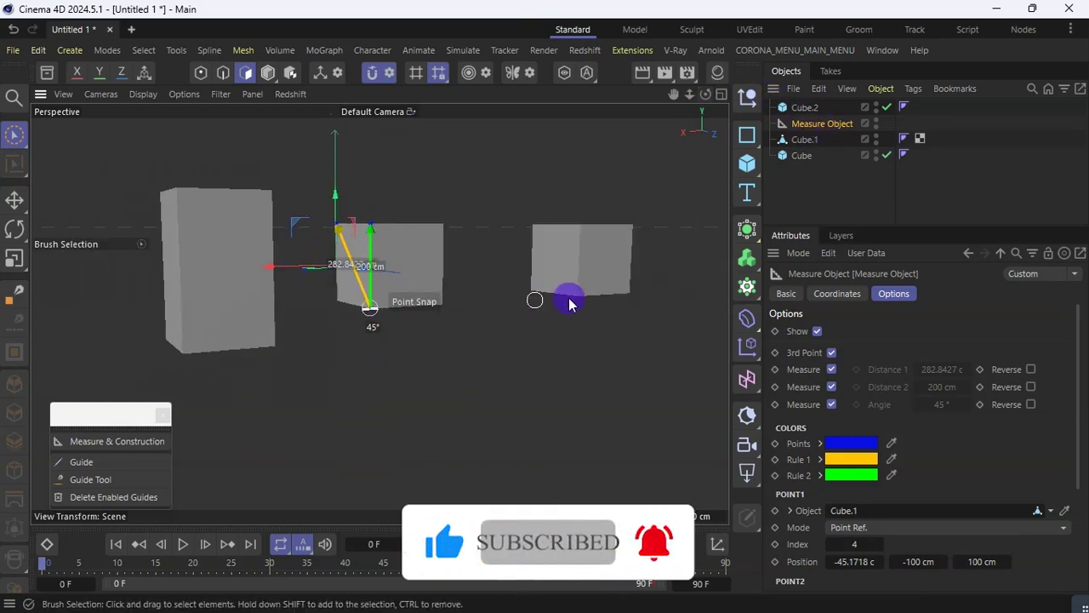
pyautogui.scroll(1, 593, 258)
pyautogui.scroll(2, 591, 256)
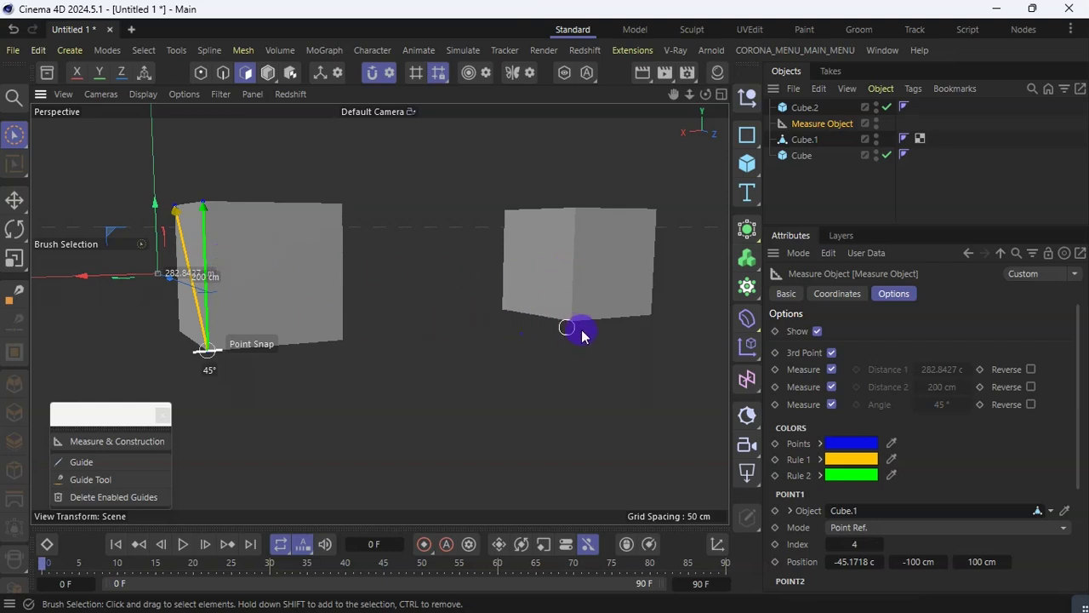
pyautogui.scroll(3, 587, 267)
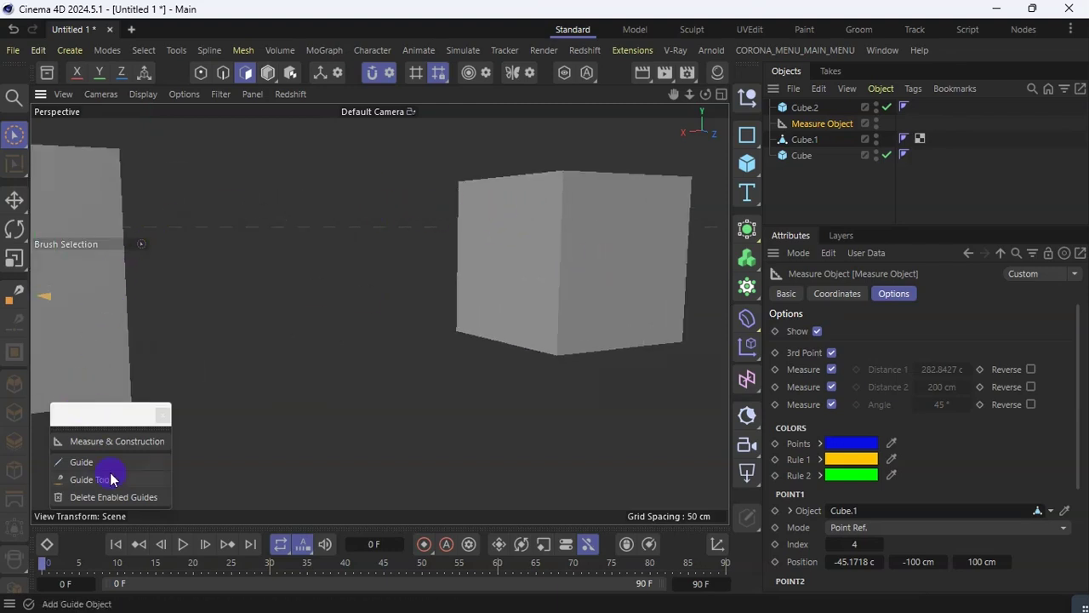
pyautogui.click(108, 441)
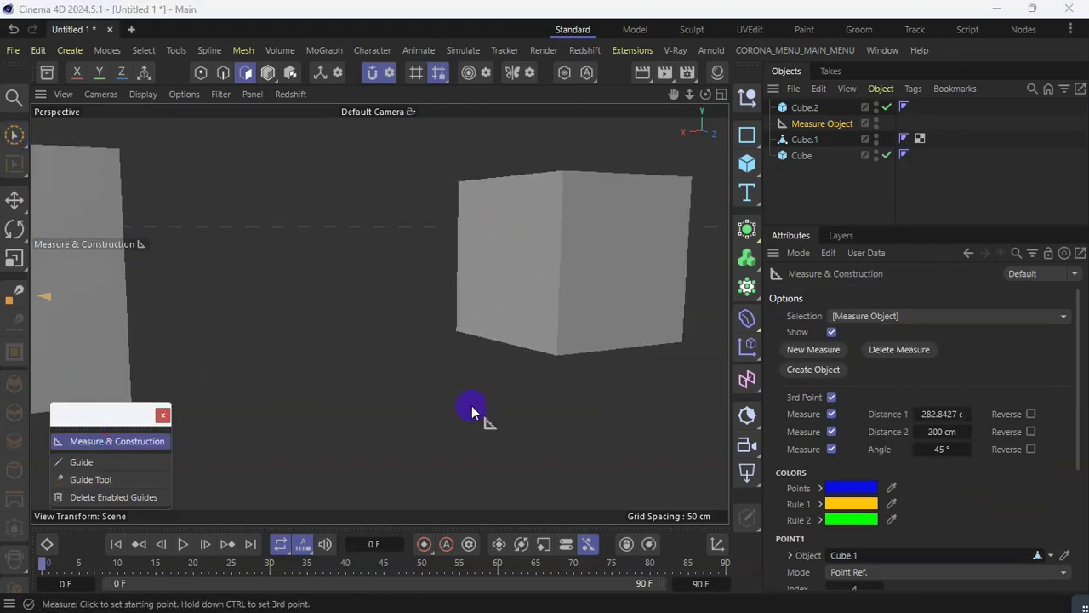
pyautogui.click(558, 360)
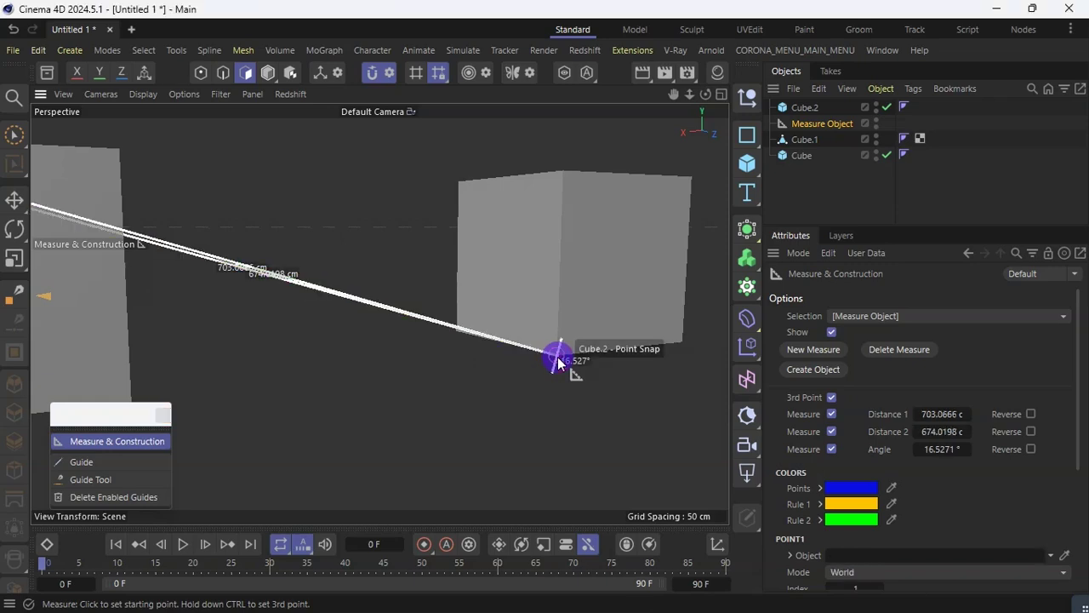
# Step: Set the measure's end point at the top of Cube.2's near vertical edge and its third point at the cube's right-hand lower corner
pyautogui.scroll(-5, 558, 362)
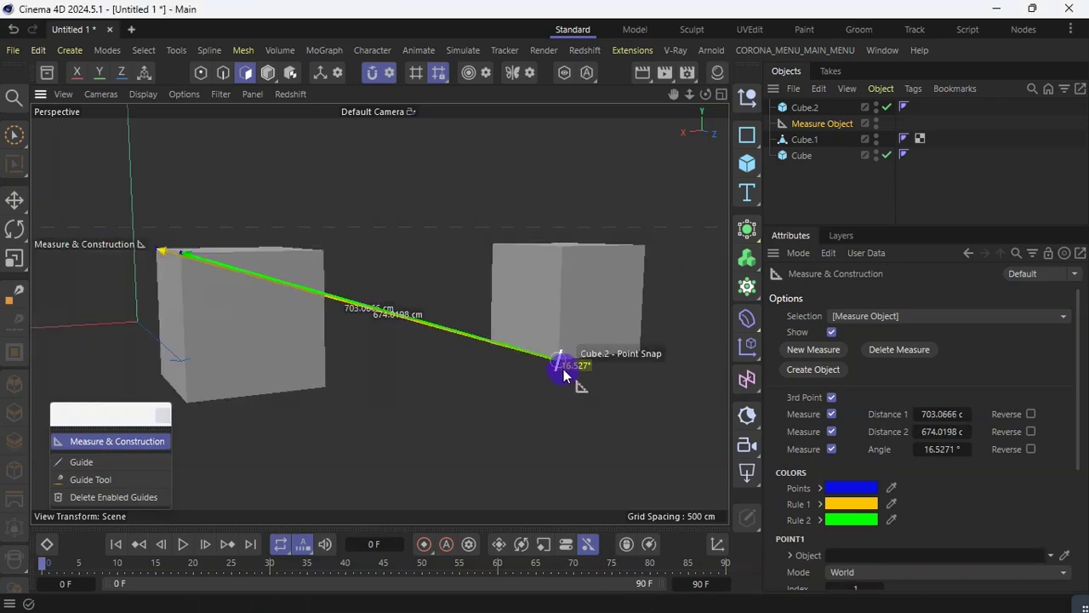
pyautogui.click(562, 250)
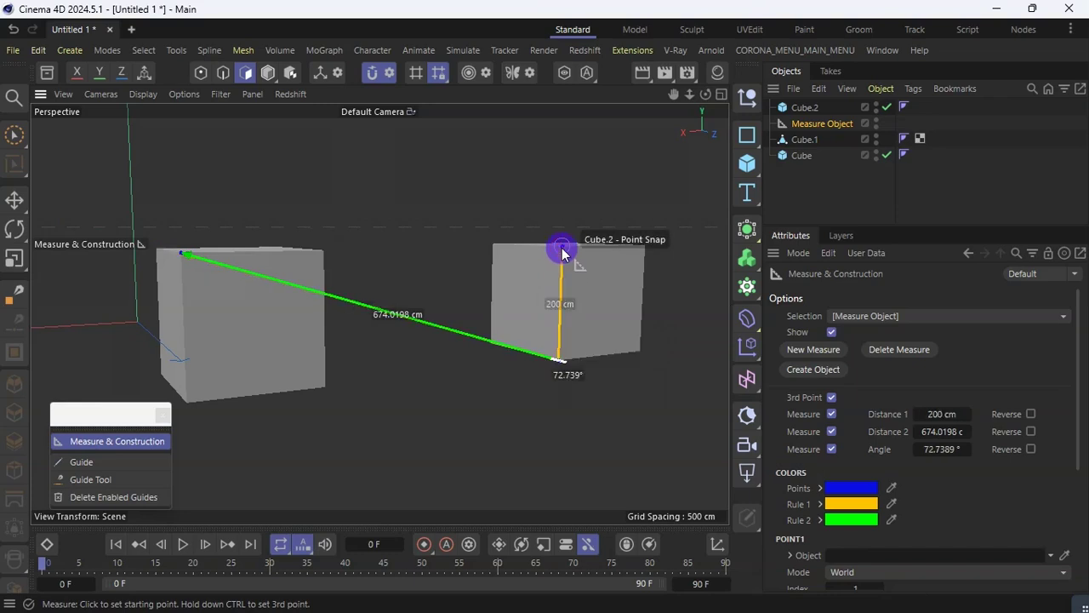
pyautogui.keyDown('ctrl'); pyautogui.click(640, 353); pyautogui.keyUp('ctrl')
# Step: Add a new measure along Cube.1's near vertical edge from bottom to top, with a third point at its left-hand lower corner
pyautogui.scroll(-5, 555, 384)
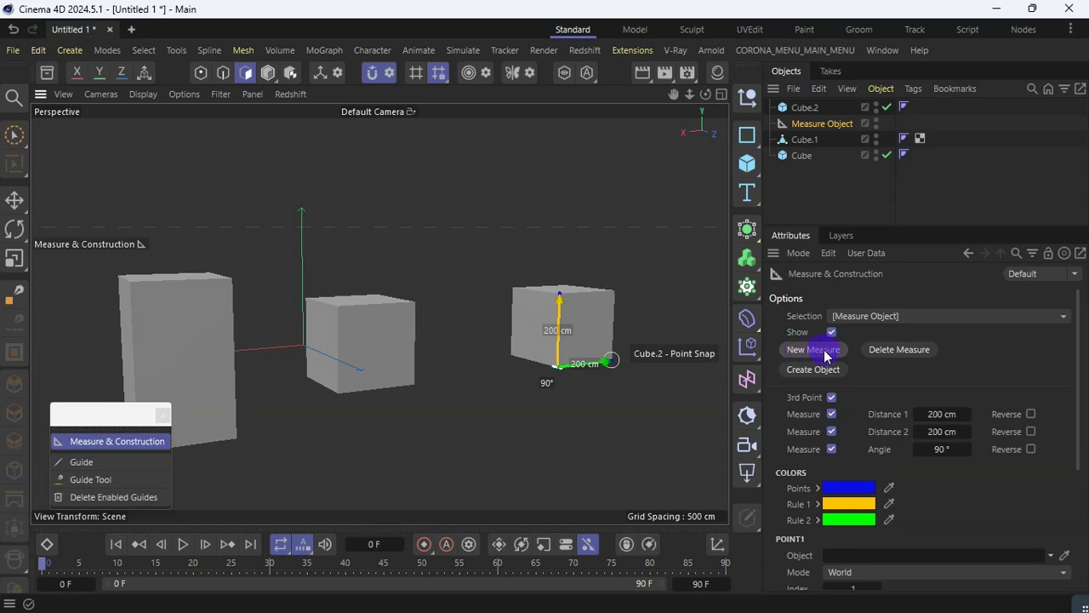
pyautogui.click(813, 350)
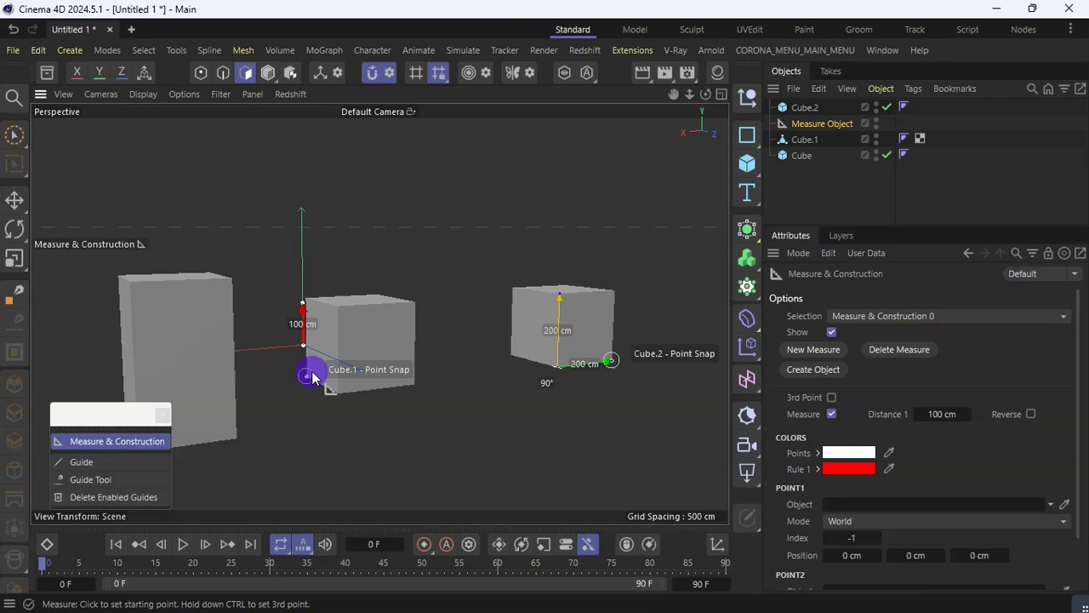
pyautogui.scroll(2, 312, 372)
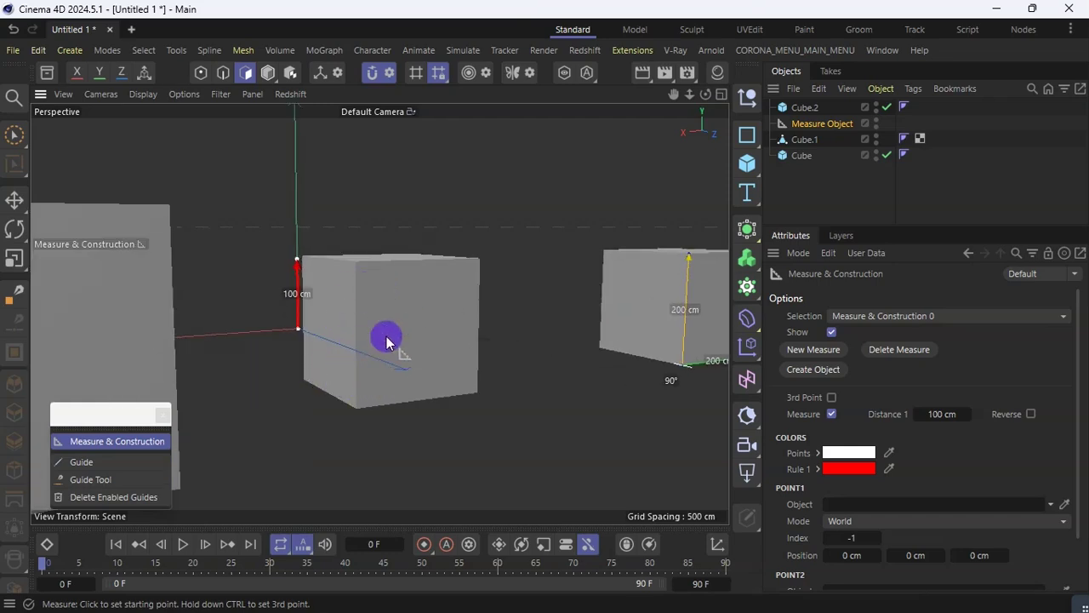
pyautogui.click(356, 413)
pyautogui.click(357, 267)
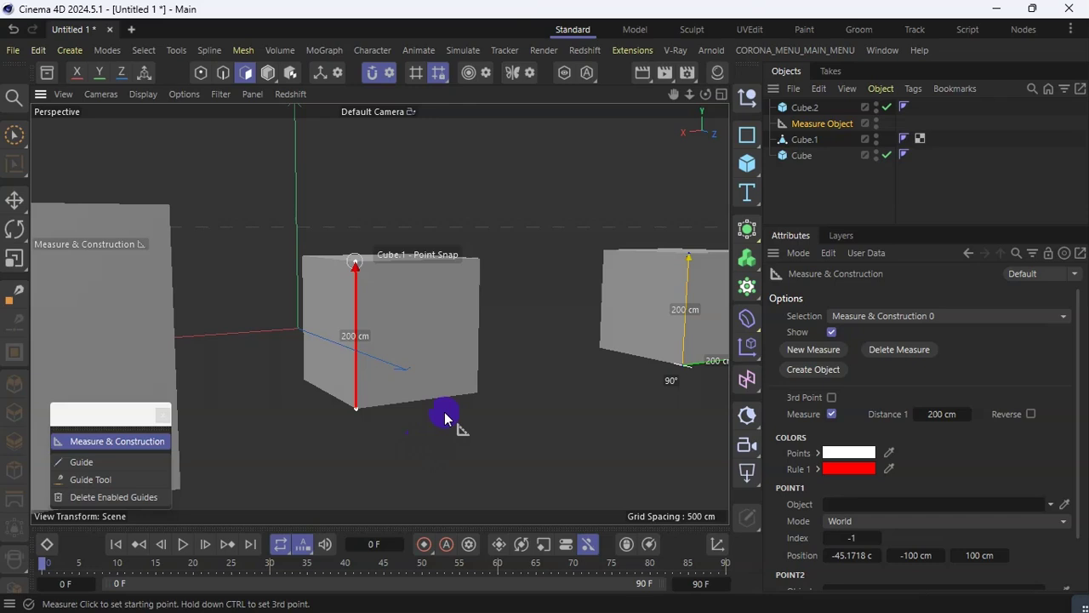
pyautogui.scroll(4, 448, 414)
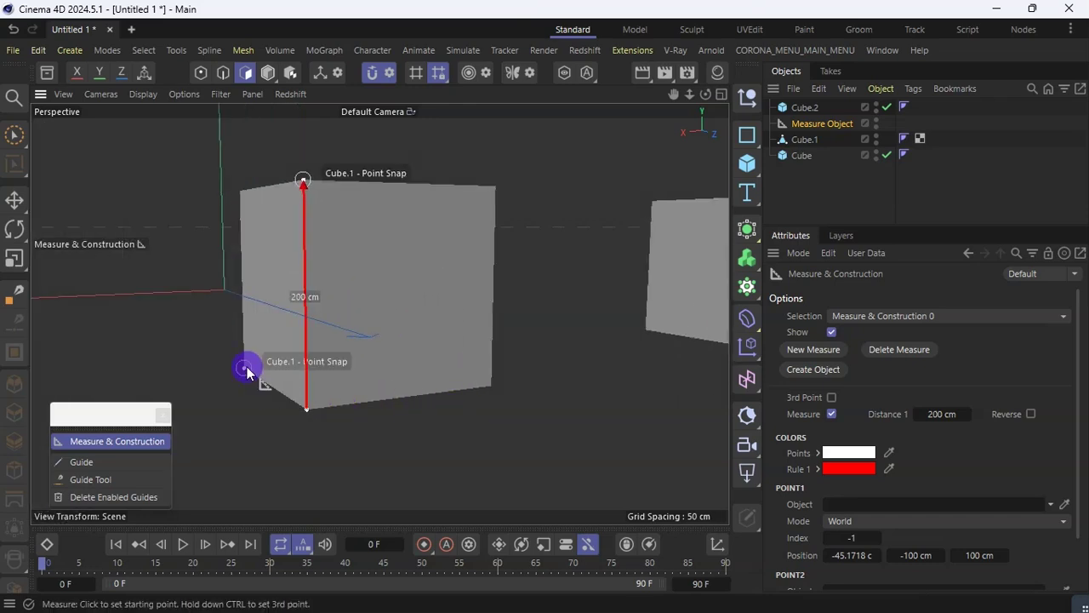
pyautogui.keyDown('ctrl'); pyautogui.click(244, 372); pyautogui.keyUp('ctrl')
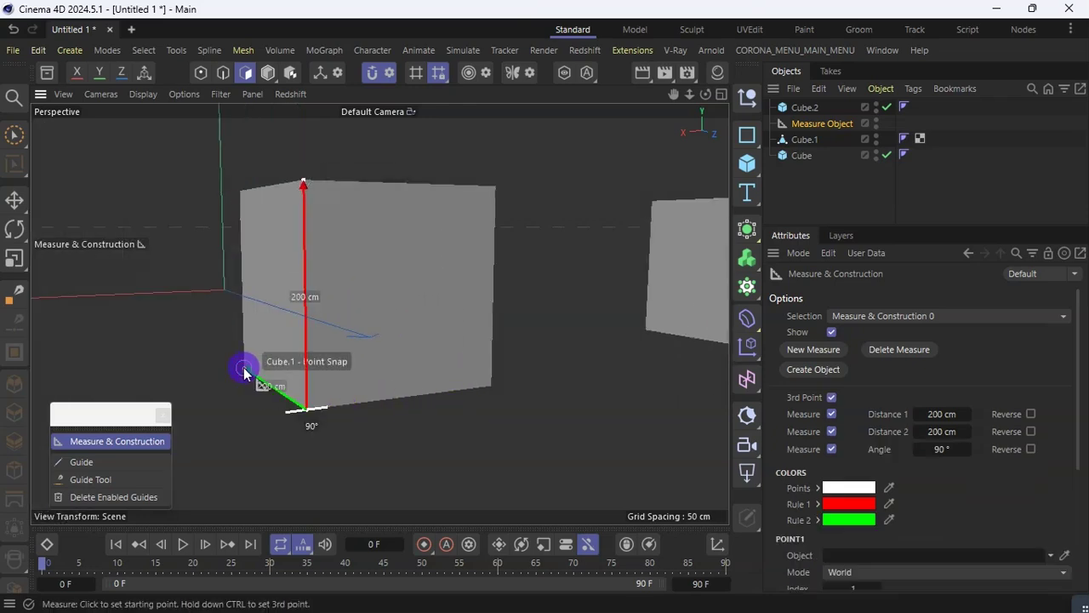
pyautogui.scroll(-3, 255, 250)
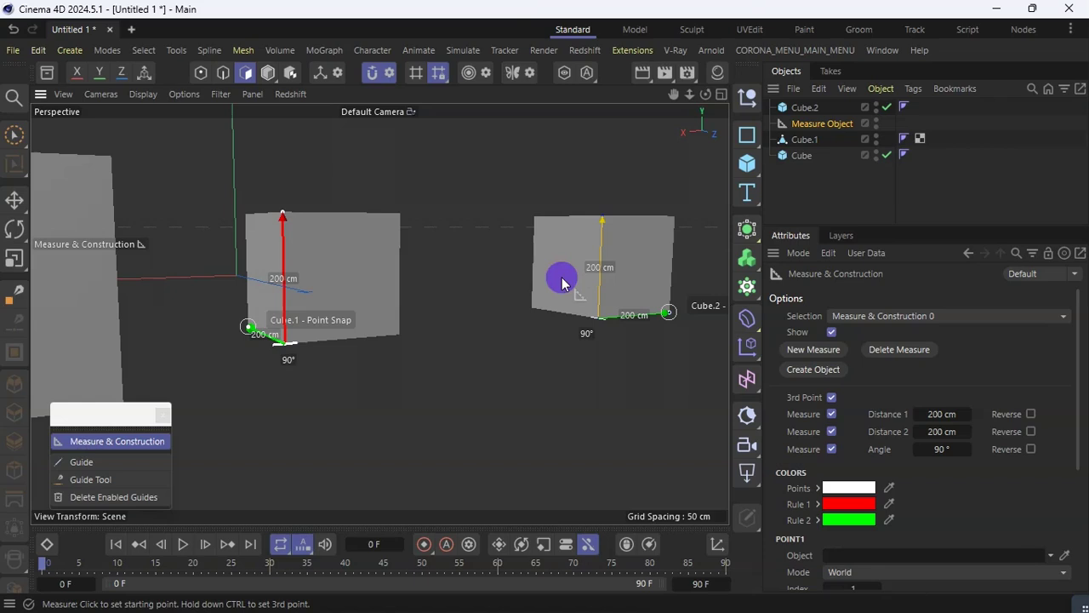
# Step: Add another measure along the taller cube's near vertical edge from bottom to top, with a third point at its right-hand lower corner
pyautogui.scroll(-2, 649, 255)
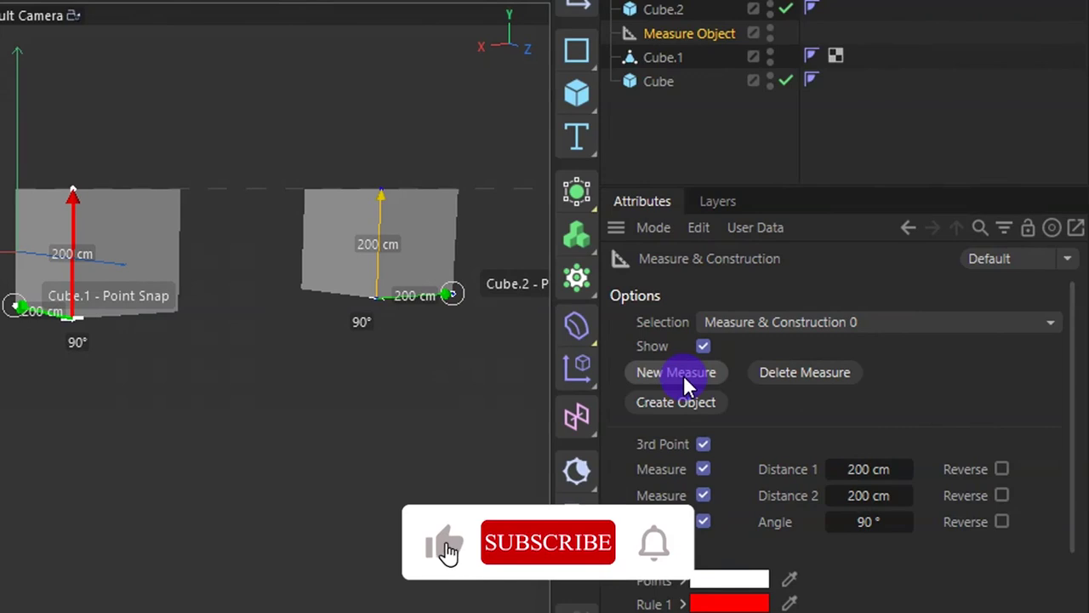
pyautogui.click(683, 376)
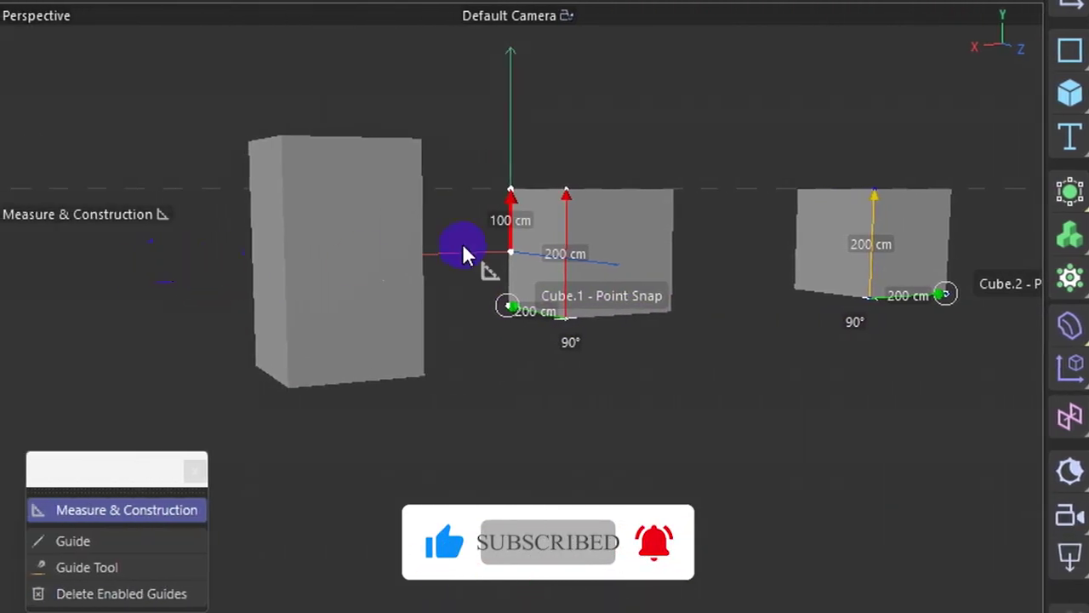
pyautogui.click(290, 389)
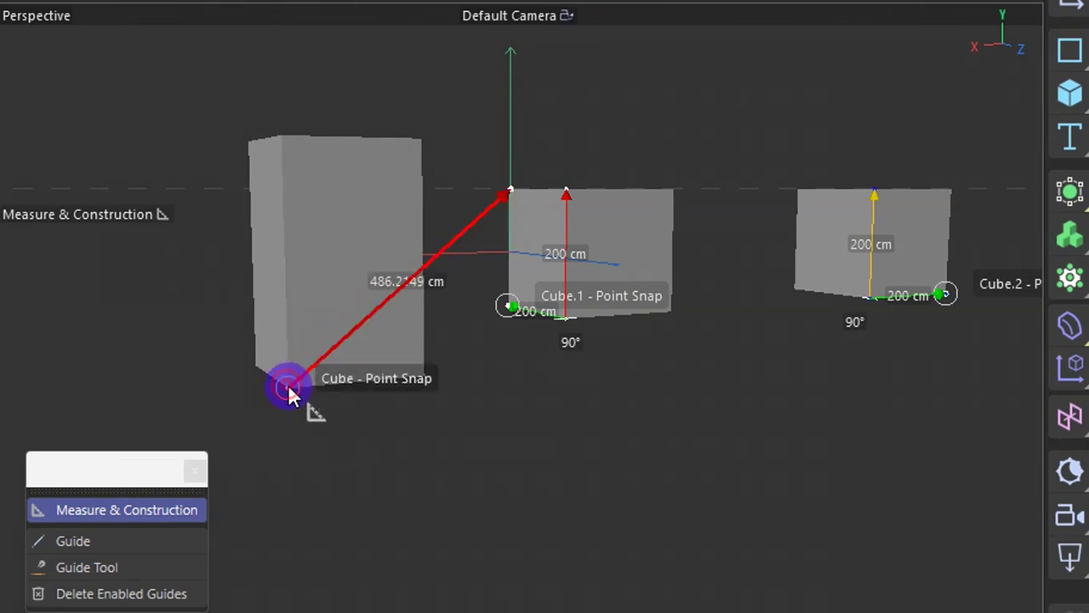
pyautogui.click(283, 144)
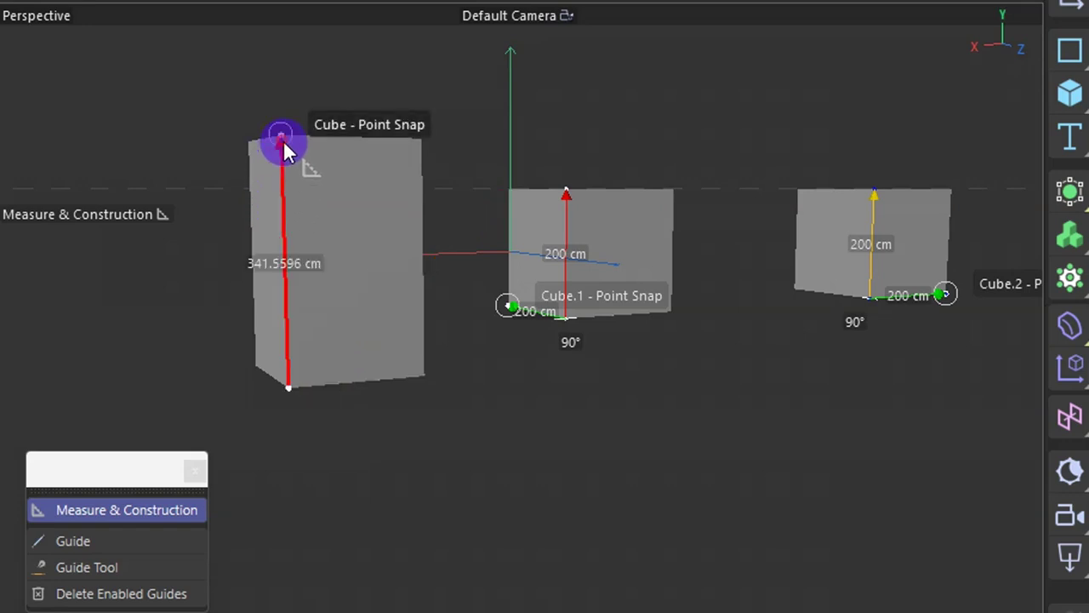
pyautogui.click(424, 381)
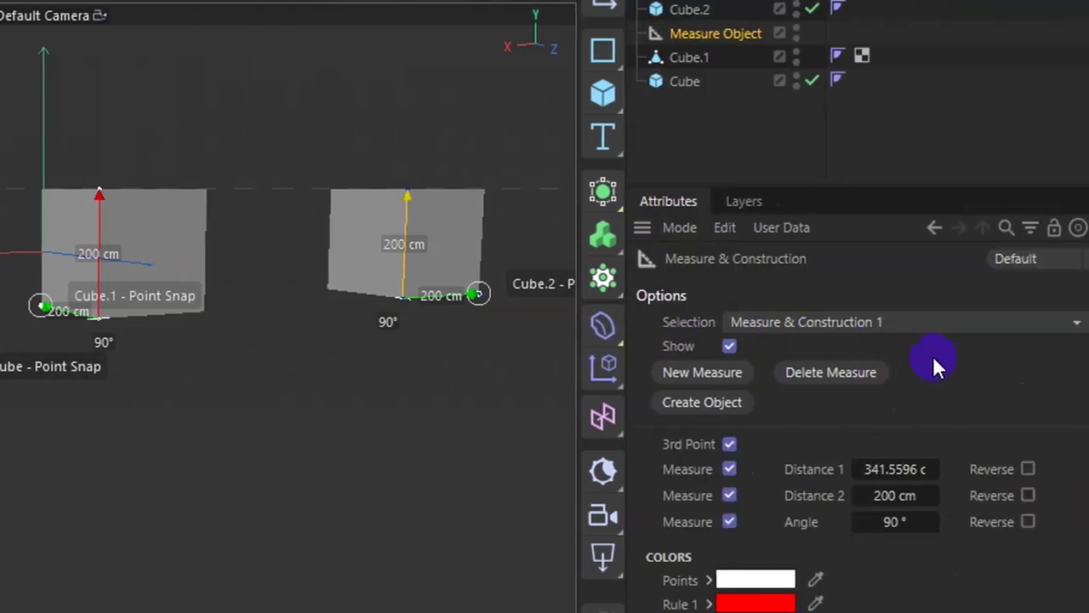
# Step: Switch back to [Measure Object] and move its end point to Cube.2's left-hand upper corner and its third point to the corner directly below
pyautogui.click(962, 322)
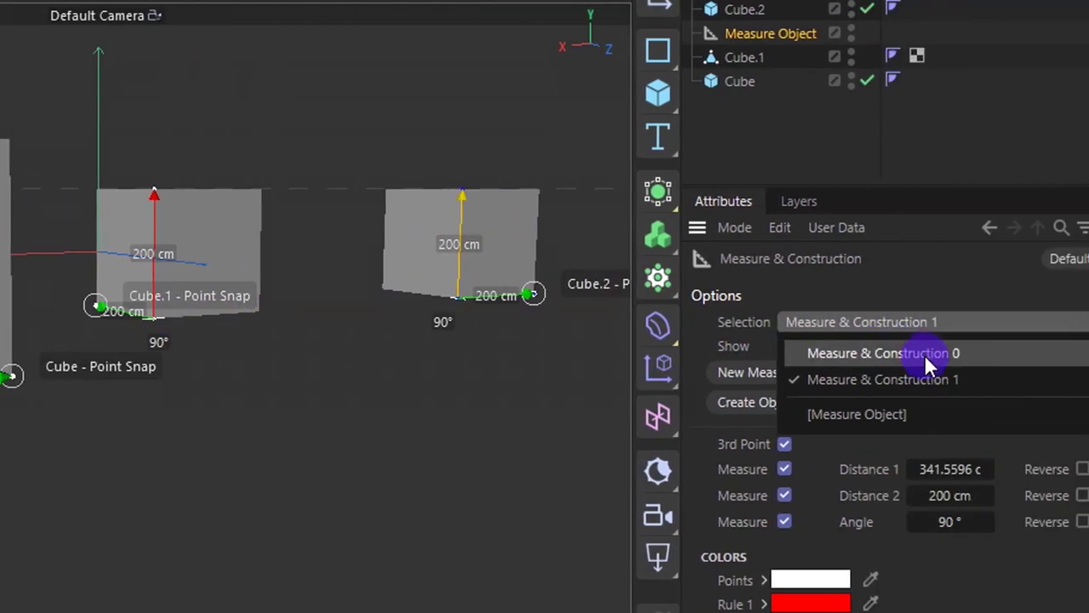
pyautogui.click(907, 411)
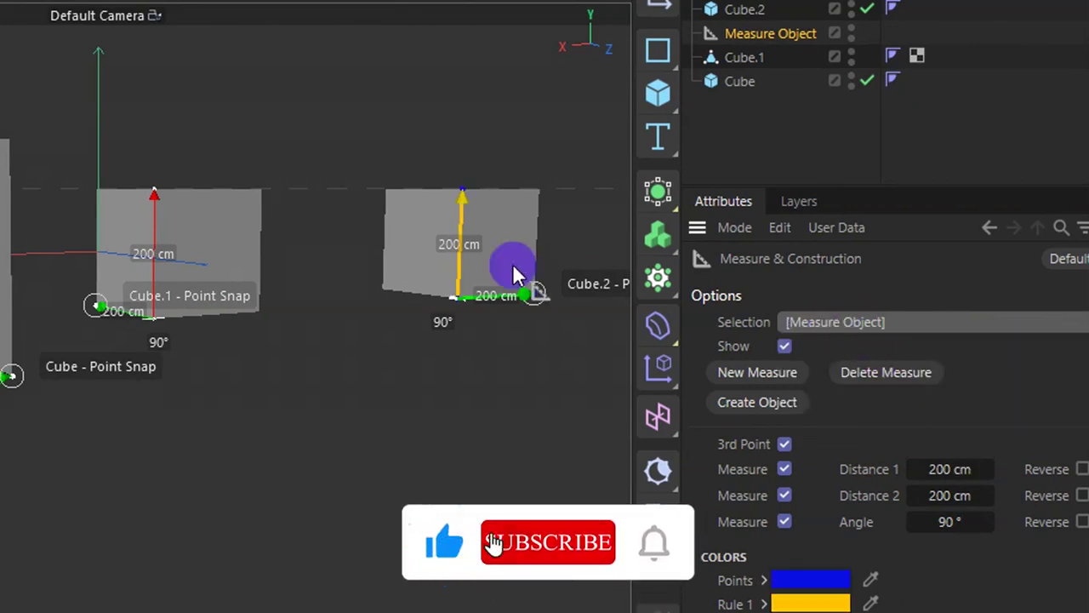
pyautogui.scroll(5, 468, 258)
pyautogui.scroll(2, 448, 205)
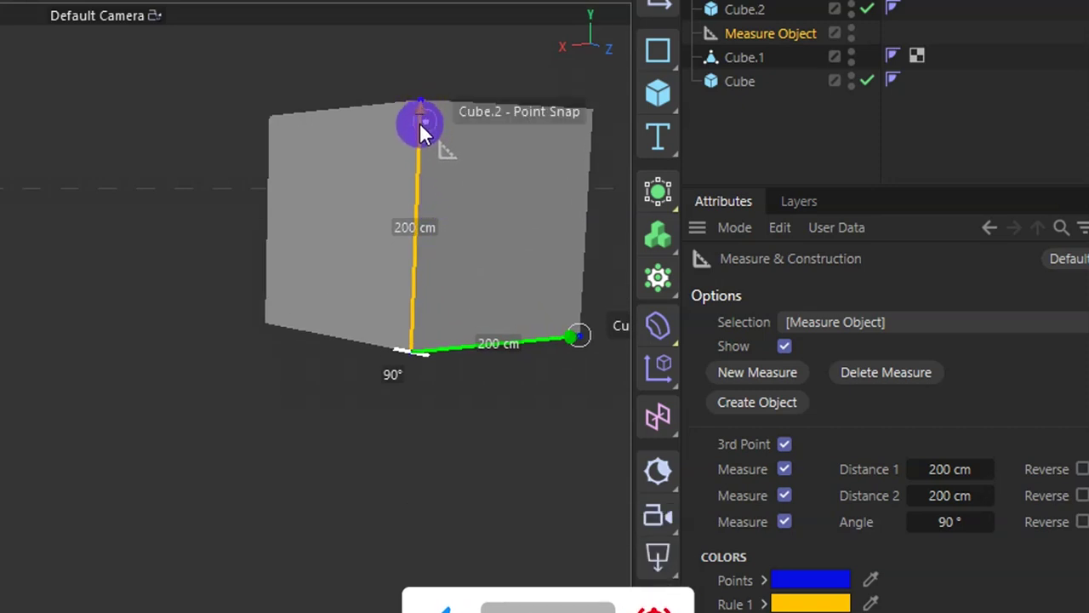
pyautogui.scroll(-1, 376, 189)
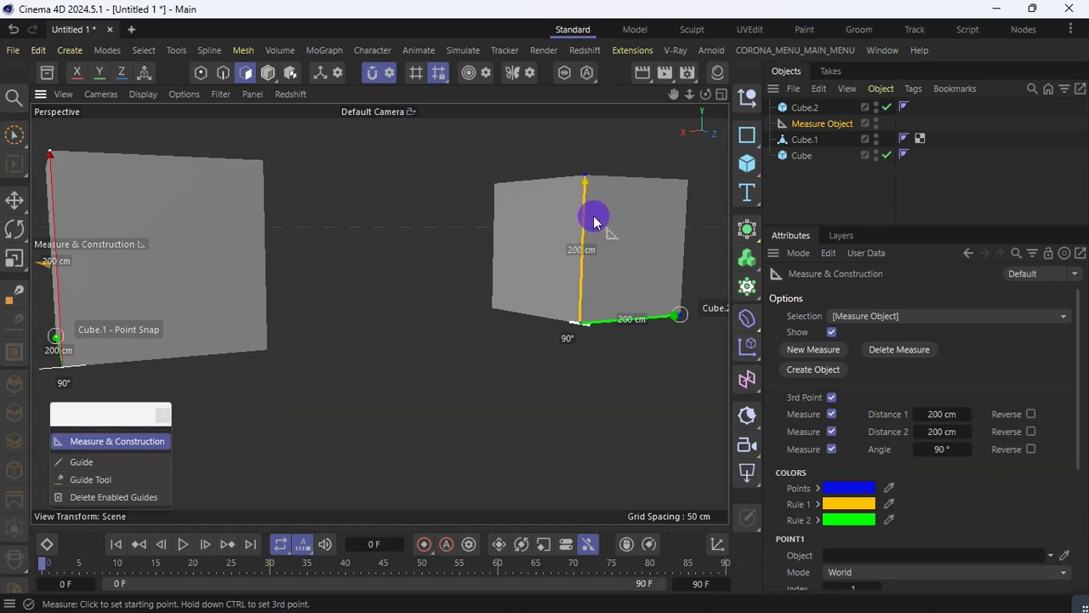
pyautogui.scroll(-3, 388, 200)
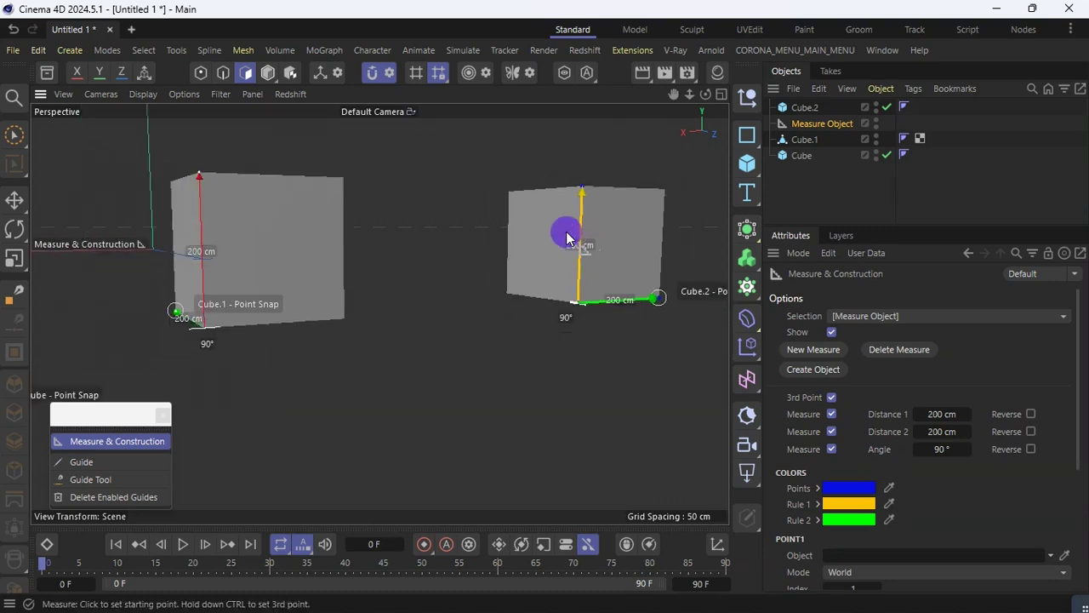
pyautogui.scroll(-1, 566, 236)
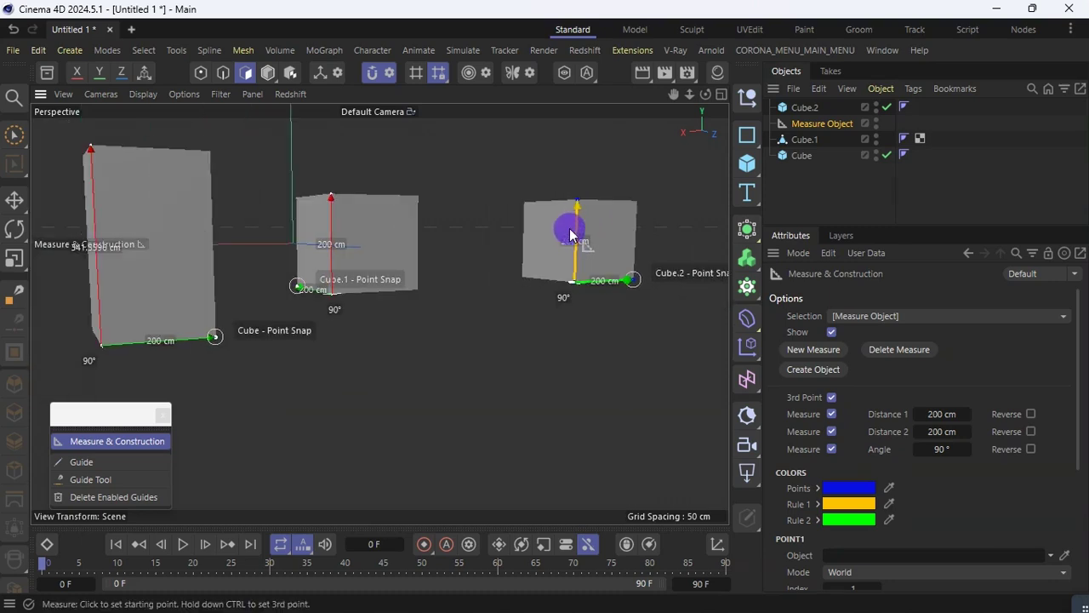
pyautogui.click(523, 205)
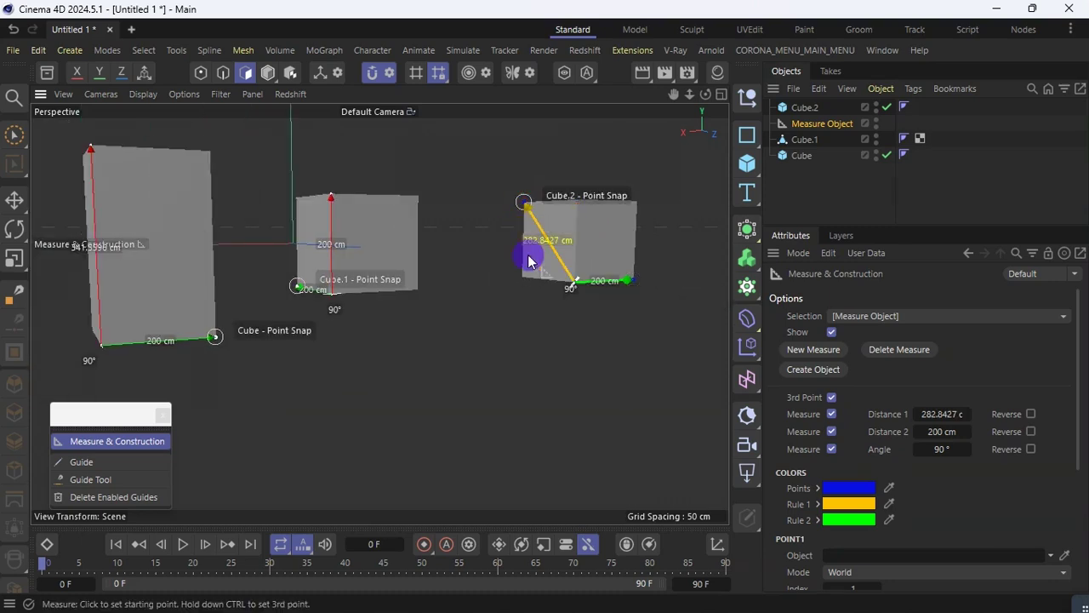
pyautogui.keyDown('ctrl'); pyautogui.click(521, 281); pyautogui.keyUp('ctrl')
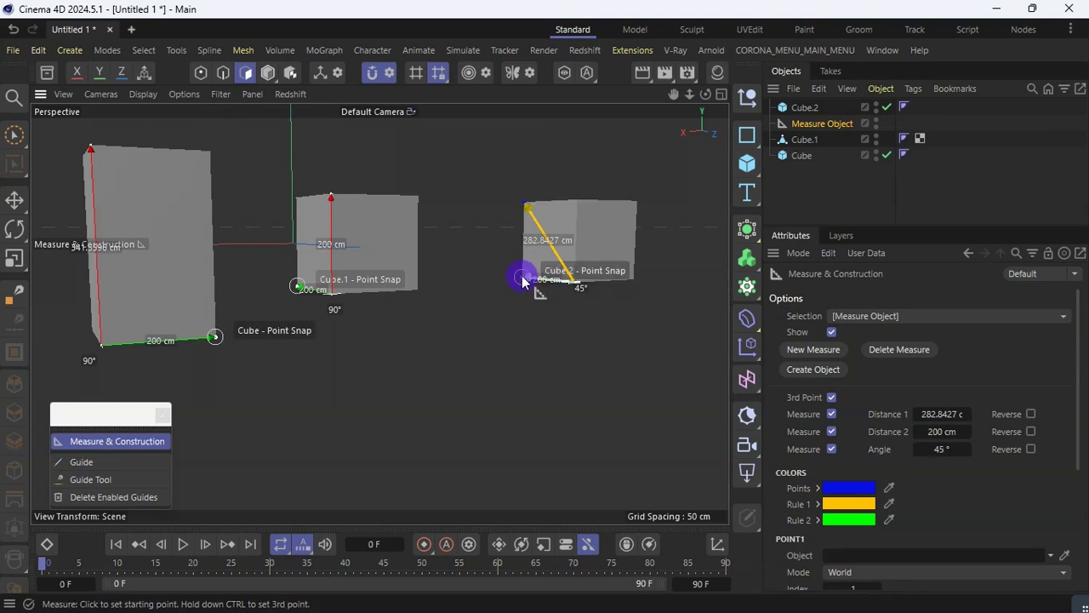
# Step: Select Measure & Construction 0 and move its end point to Cube.1's right-hand upper corner and its third point to the corner directly below
pyautogui.click(970, 316)
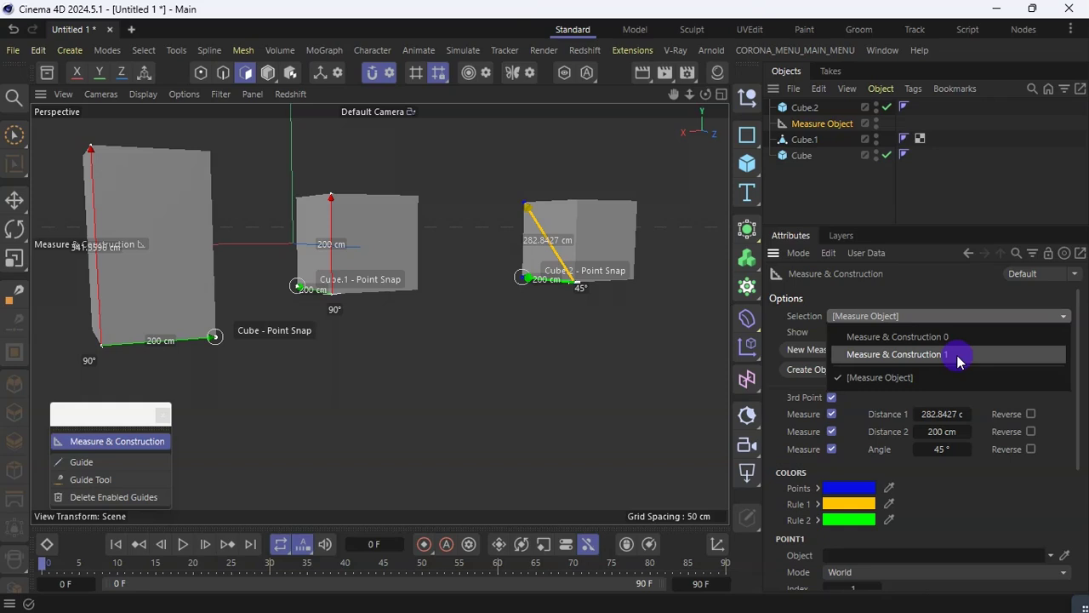
pyautogui.click(957, 354)
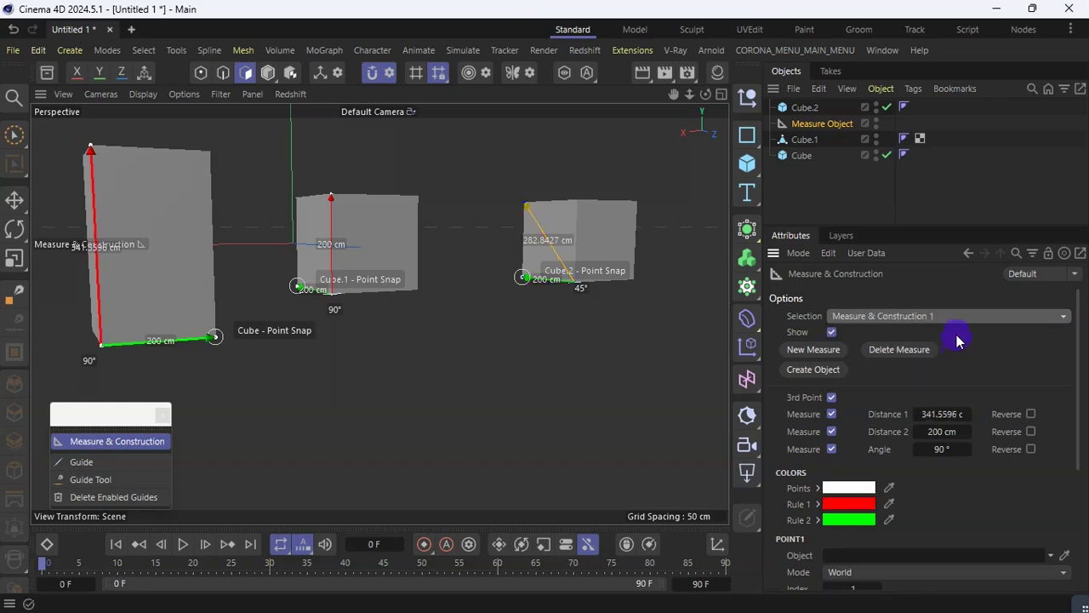
pyautogui.click(960, 316)
pyautogui.click(956, 336)
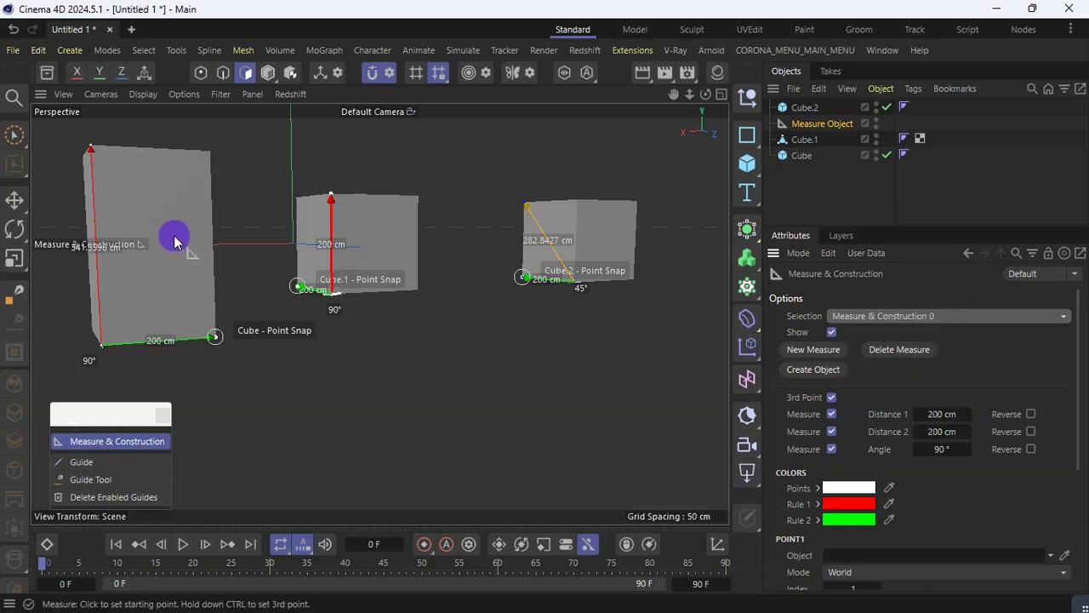
pyautogui.scroll(5, 332, 233)
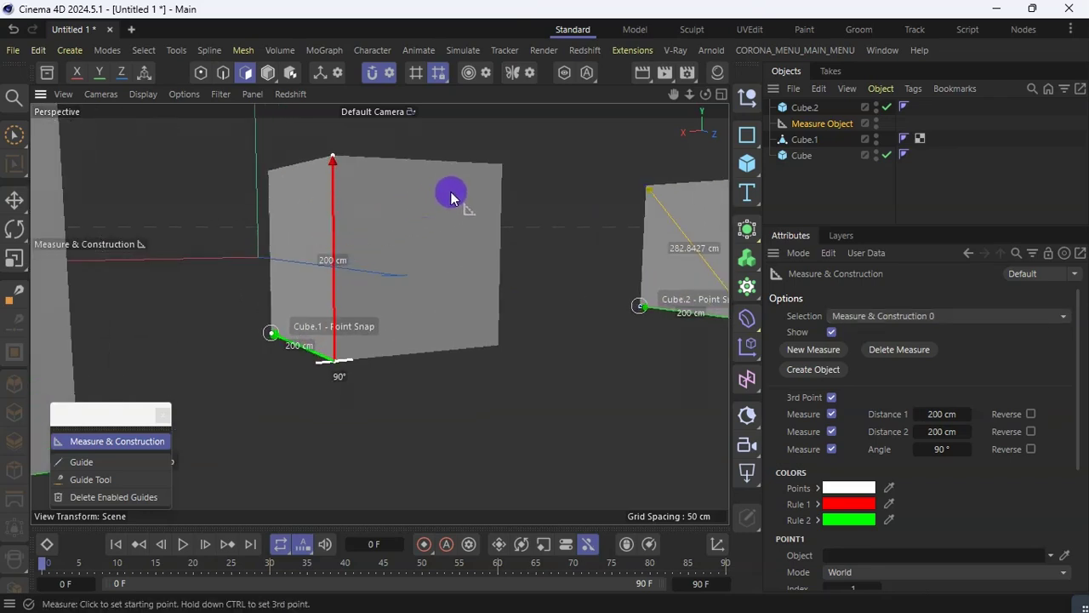
pyautogui.click(502, 164)
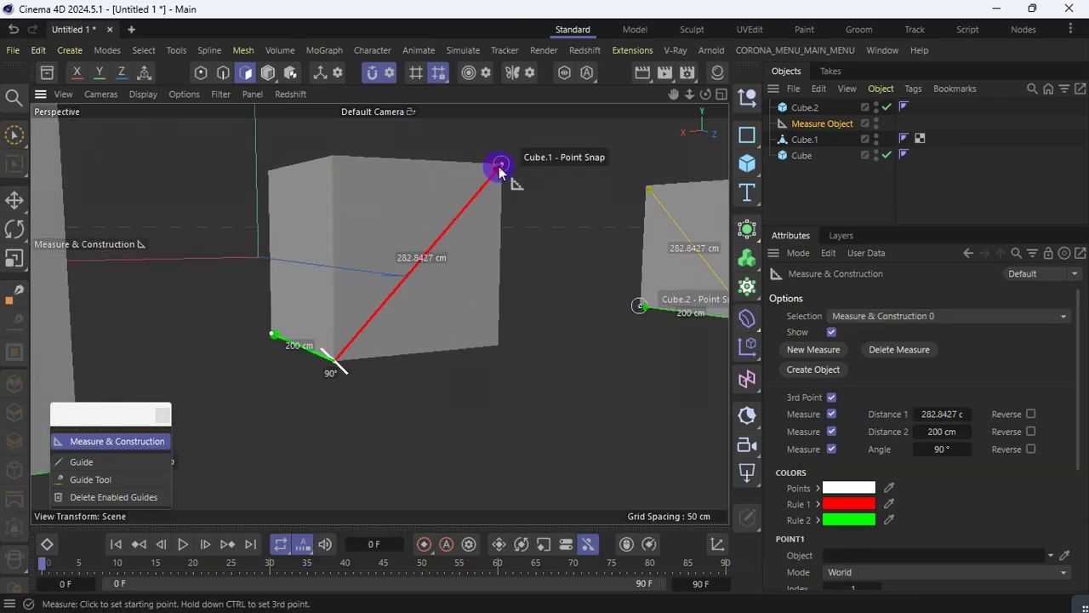
pyautogui.click(497, 347)
pyautogui.scroll(-4, 499, 304)
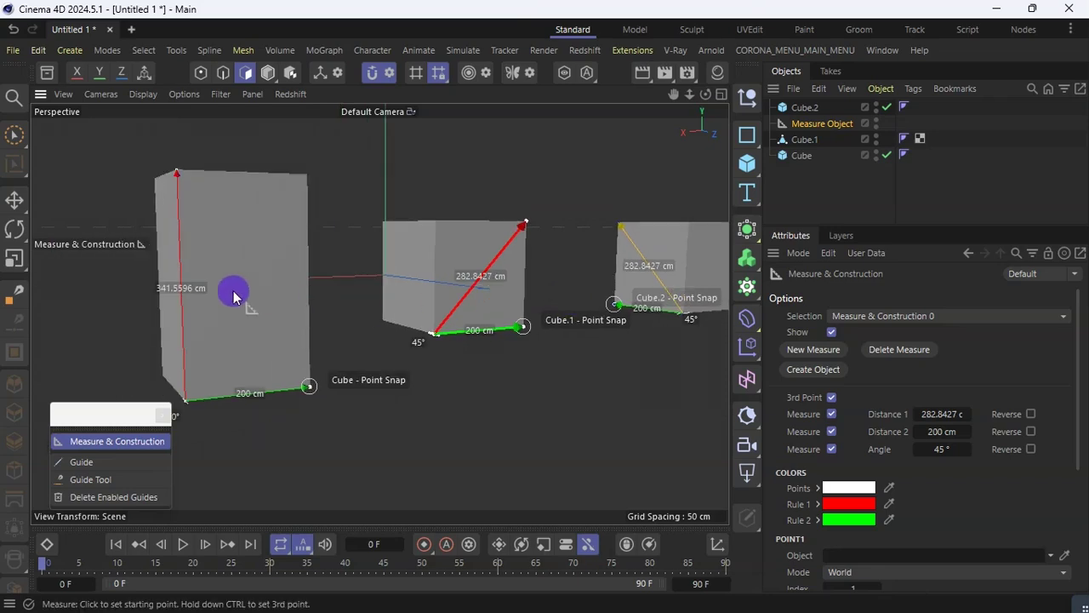
# Step: Select Measure & Construction 1 and move its end point to the taller cube's right-hand upper corner and its third point to the near upper corner
pyautogui.click(994, 316)
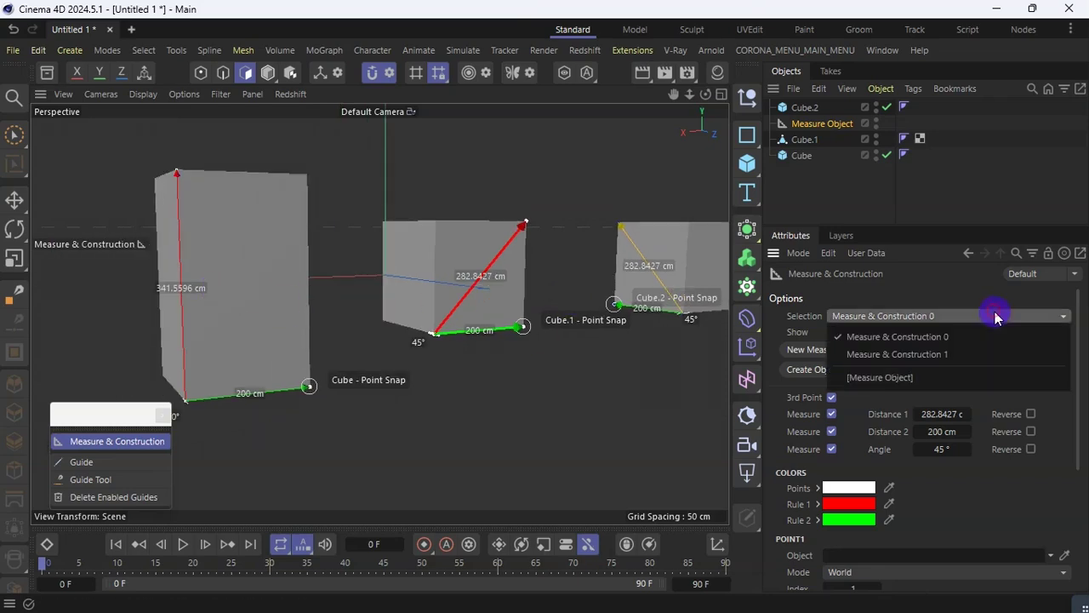
pyautogui.click(976, 354)
pyautogui.scroll(3, 195, 272)
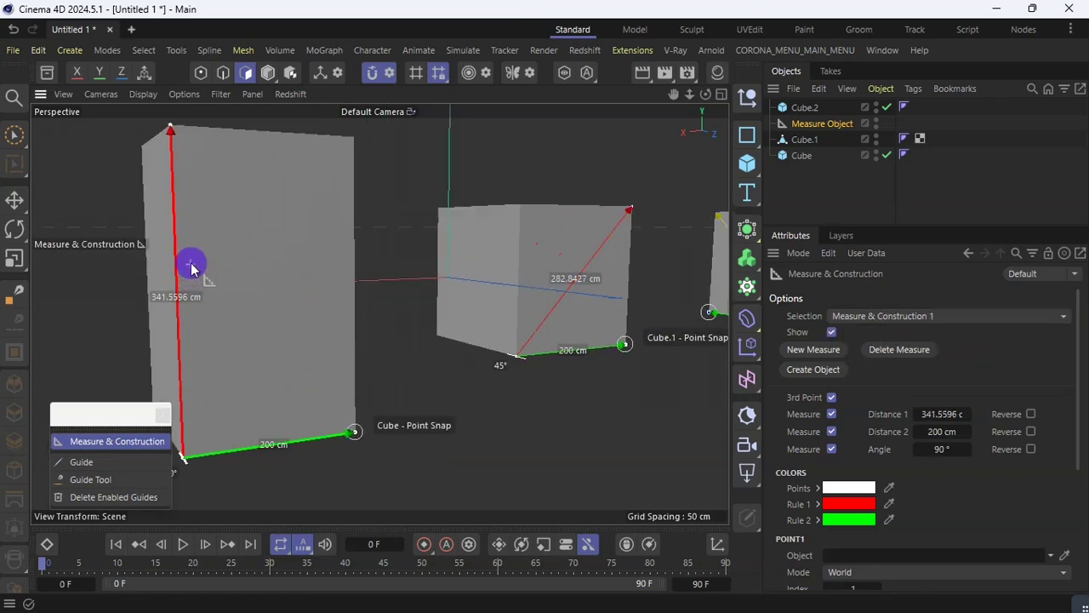
pyautogui.click(350, 138)
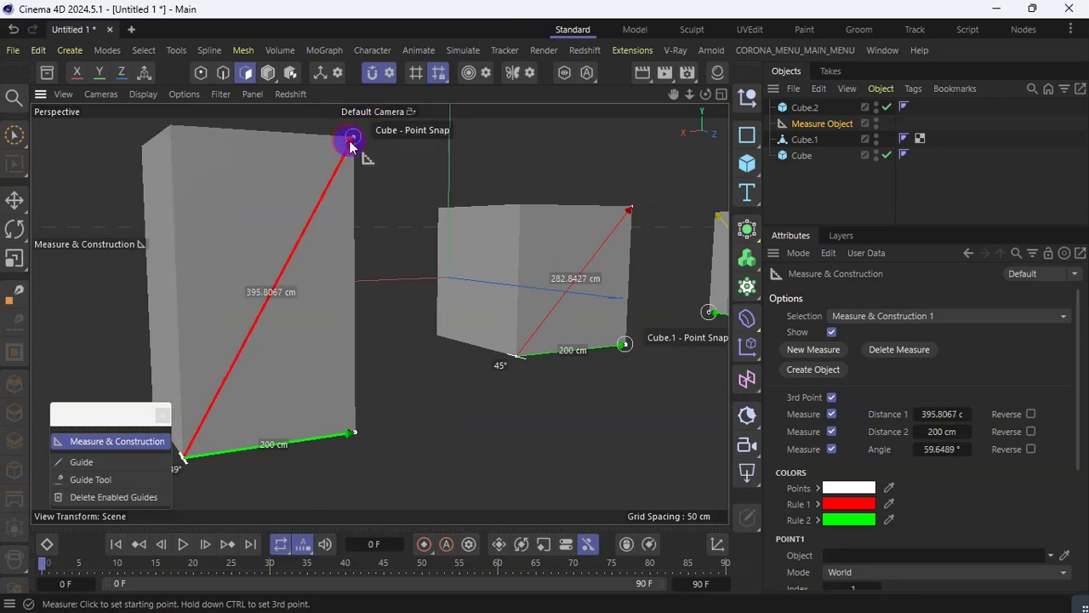
pyautogui.keyDown('ctrl'); pyautogui.click(169, 125); pyautogui.keyUp('ctrl')
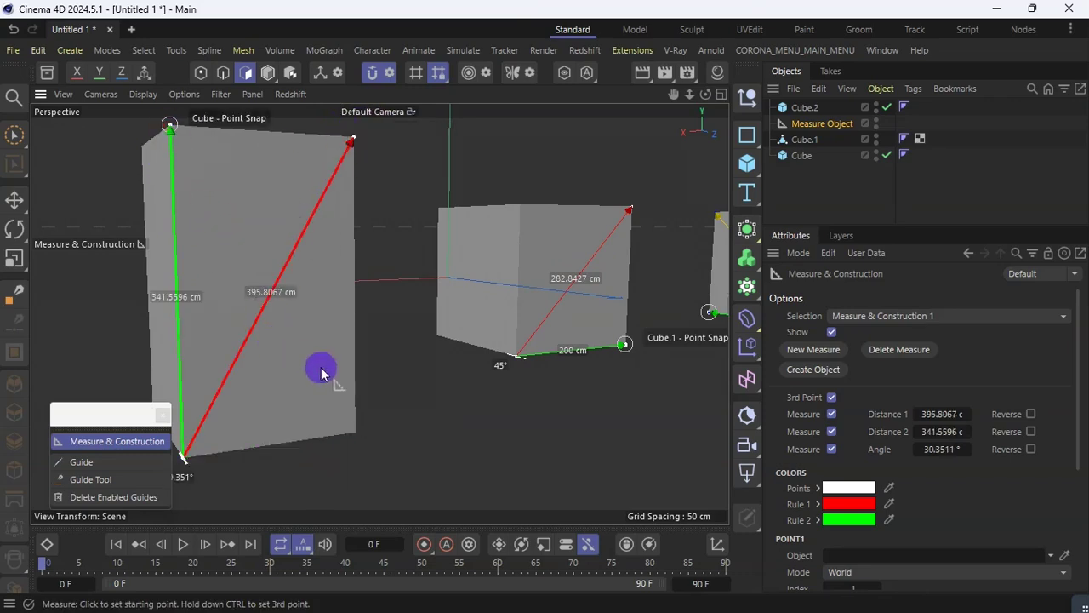
pyautogui.scroll(-4, 353, 383)
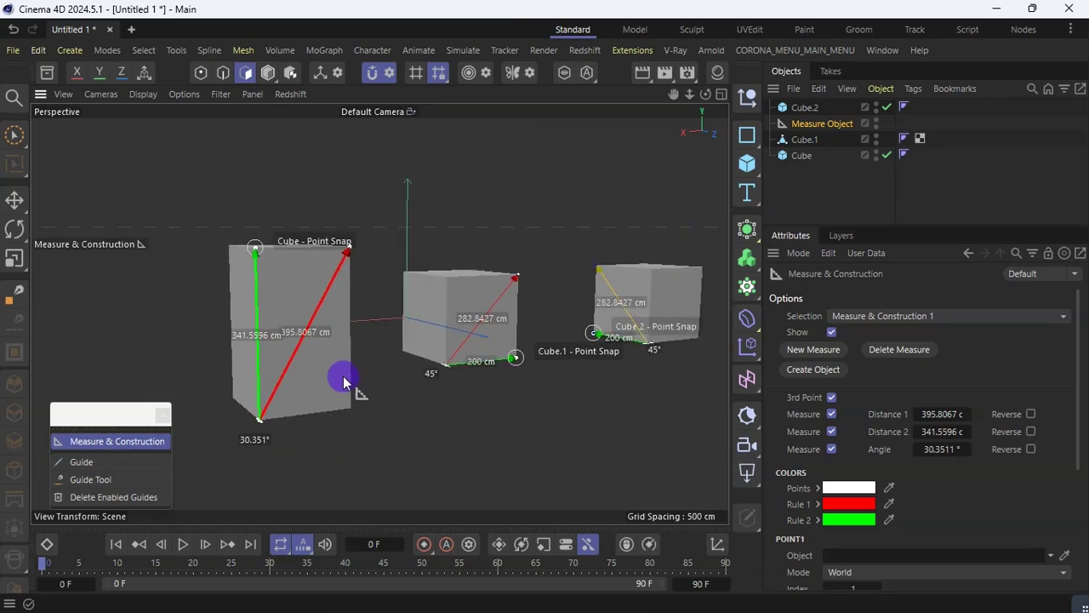
pyautogui.click(942, 316)
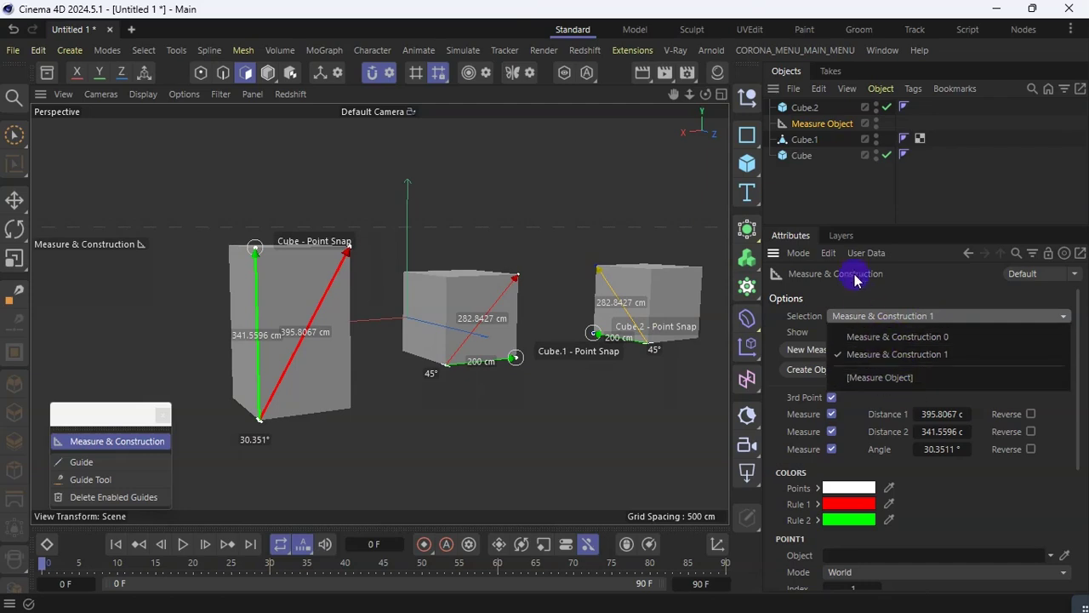
pyautogui.click(883, 294)
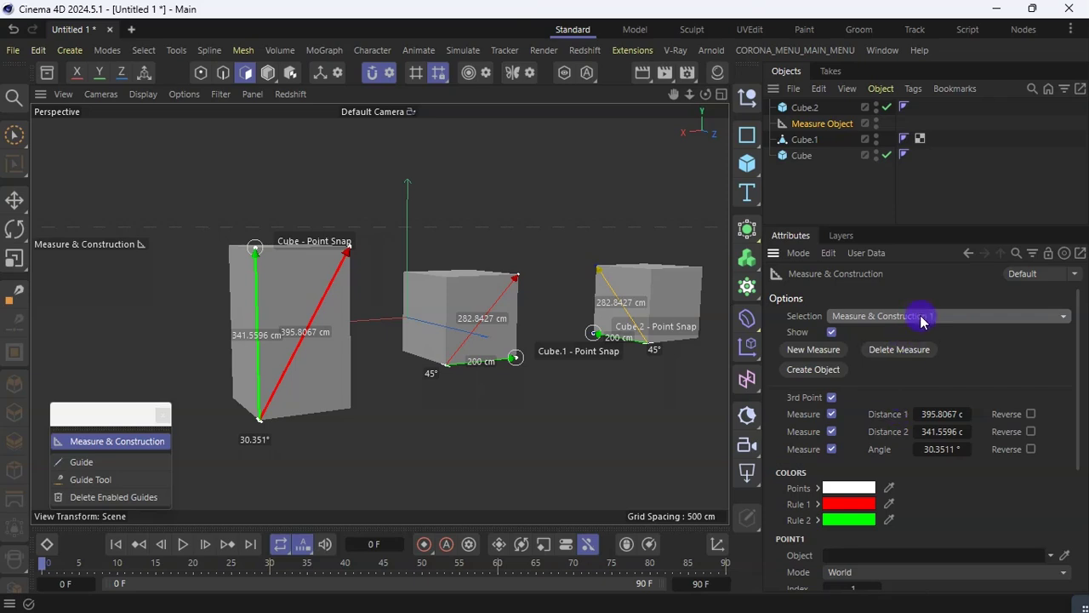
# Step: Select Measure & Construction 0 on Cube.1 and delete that measure
pyautogui.click(951, 318)
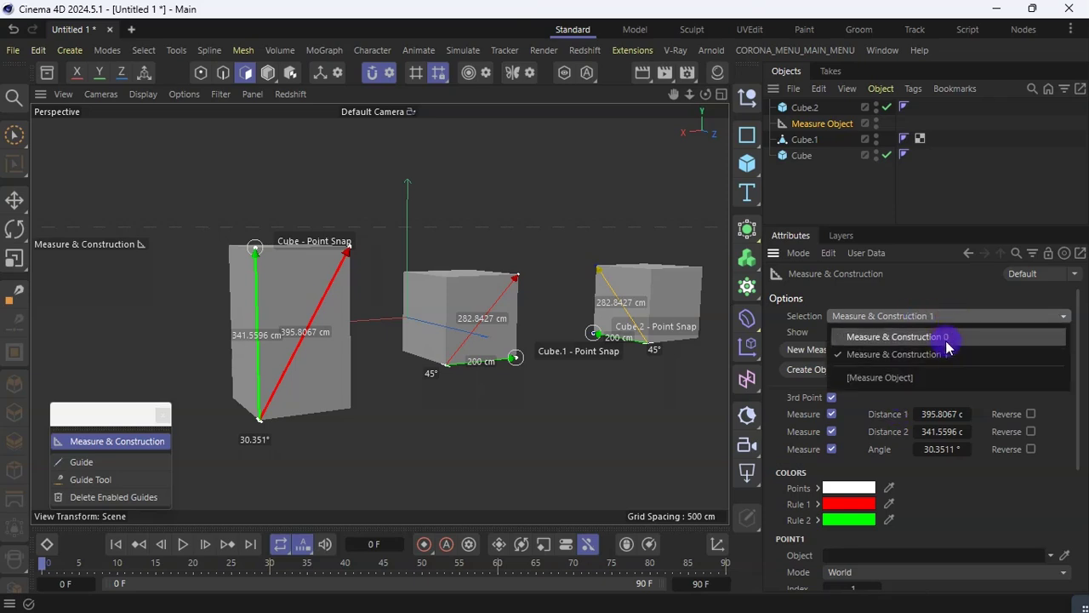
pyautogui.click(948, 340)
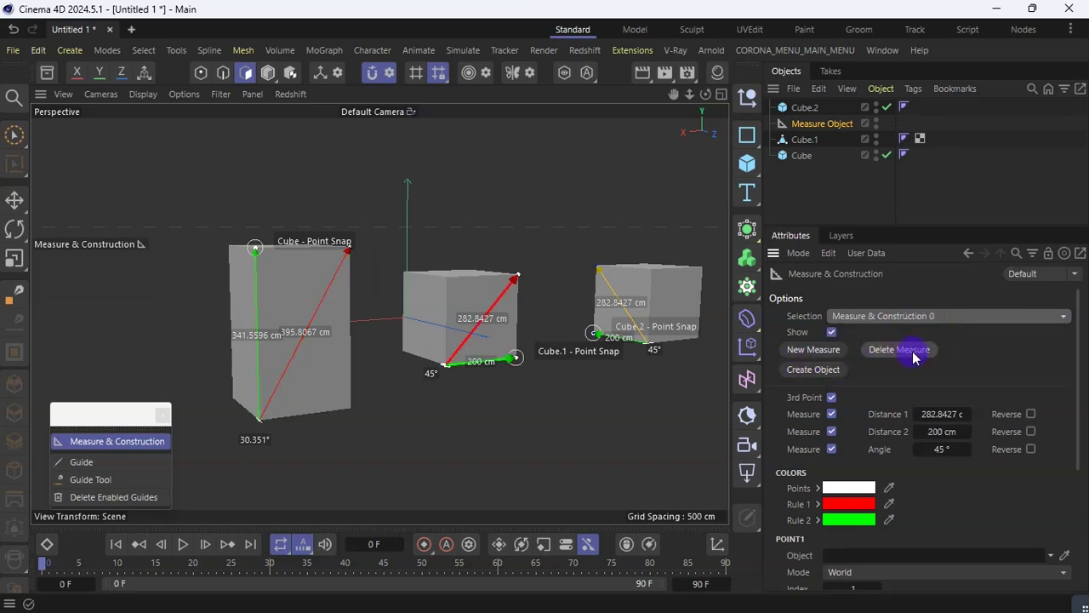
pyautogui.click(914, 355)
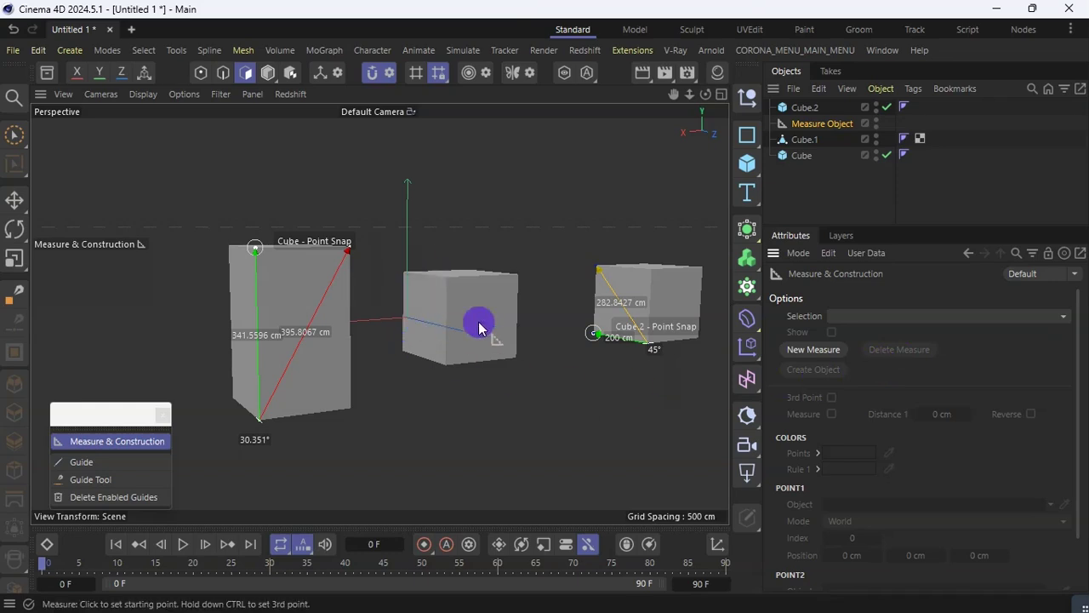
# Step: Restart Measure & Construction, select the taller cube's measure and delete it
pyautogui.scroll(3, 452, 326)
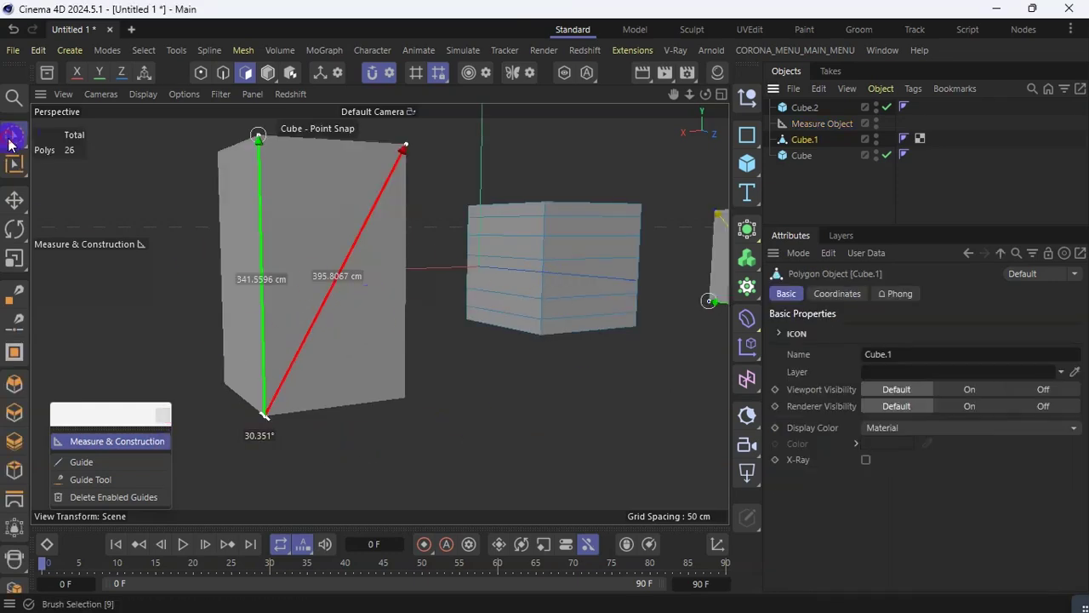
pyautogui.click(12, 141)
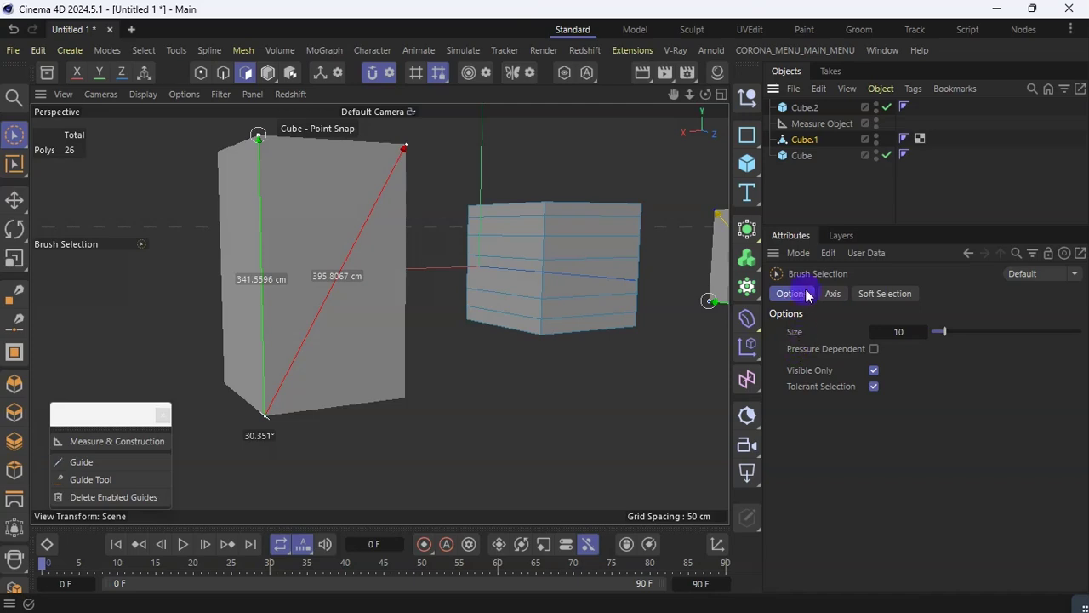
pyautogui.click(119, 444)
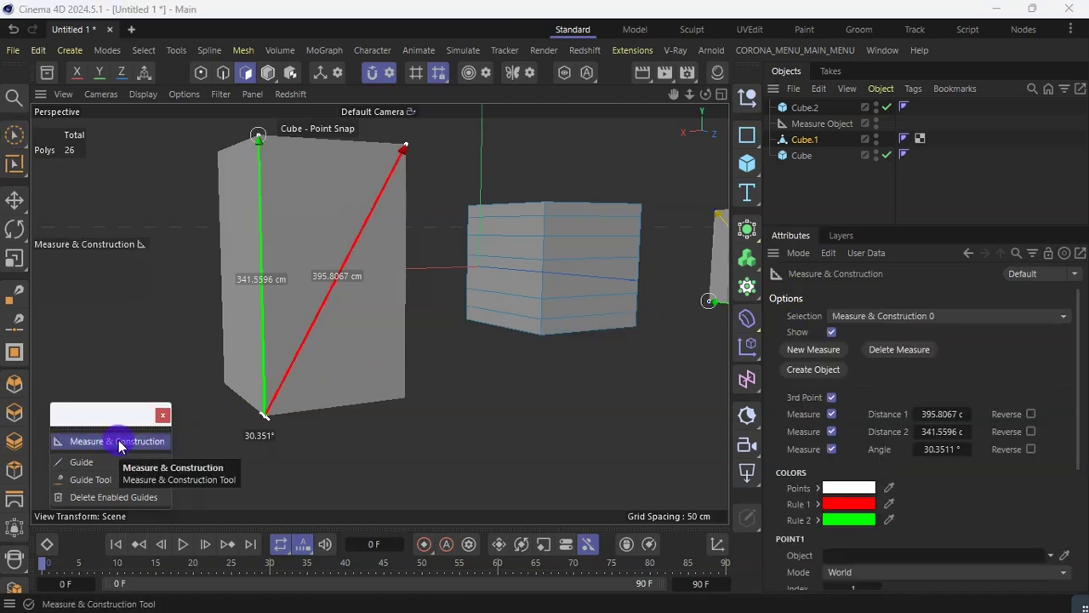
pyautogui.click(935, 316)
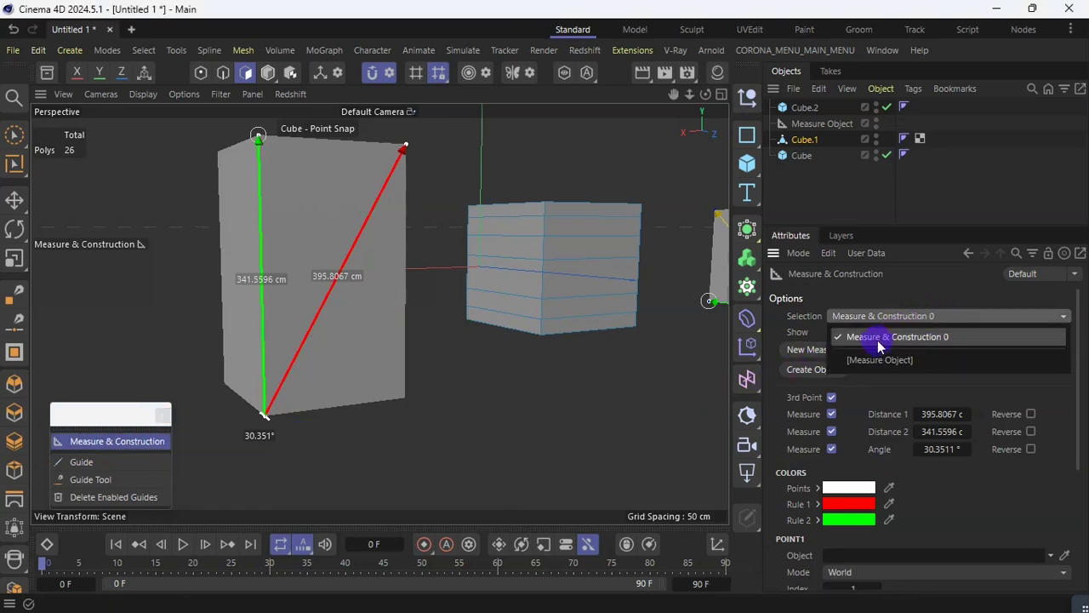
pyautogui.click(902, 338)
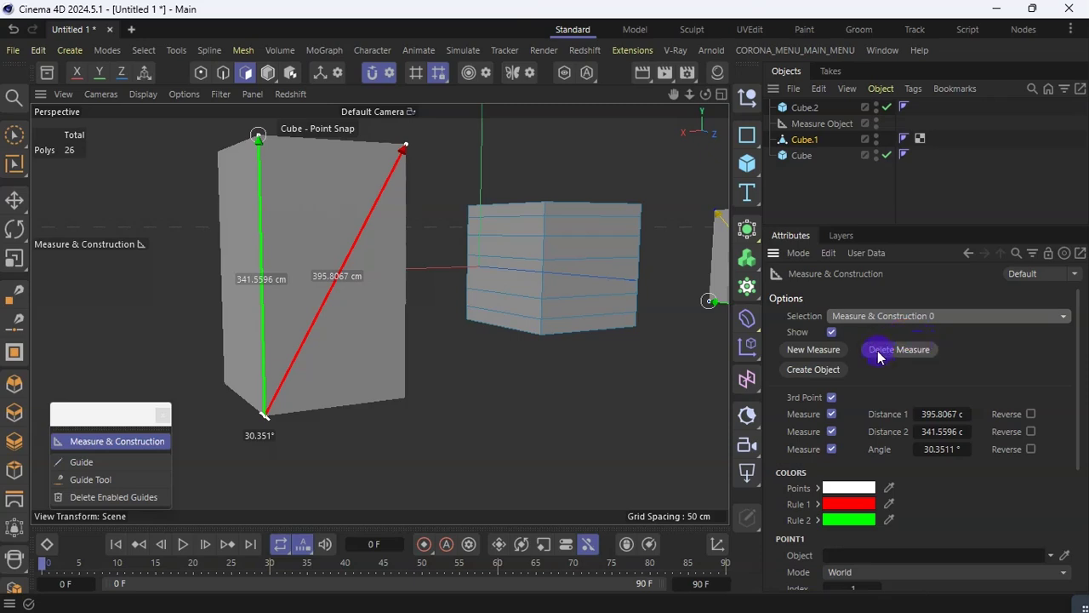
pyautogui.click(886, 356)
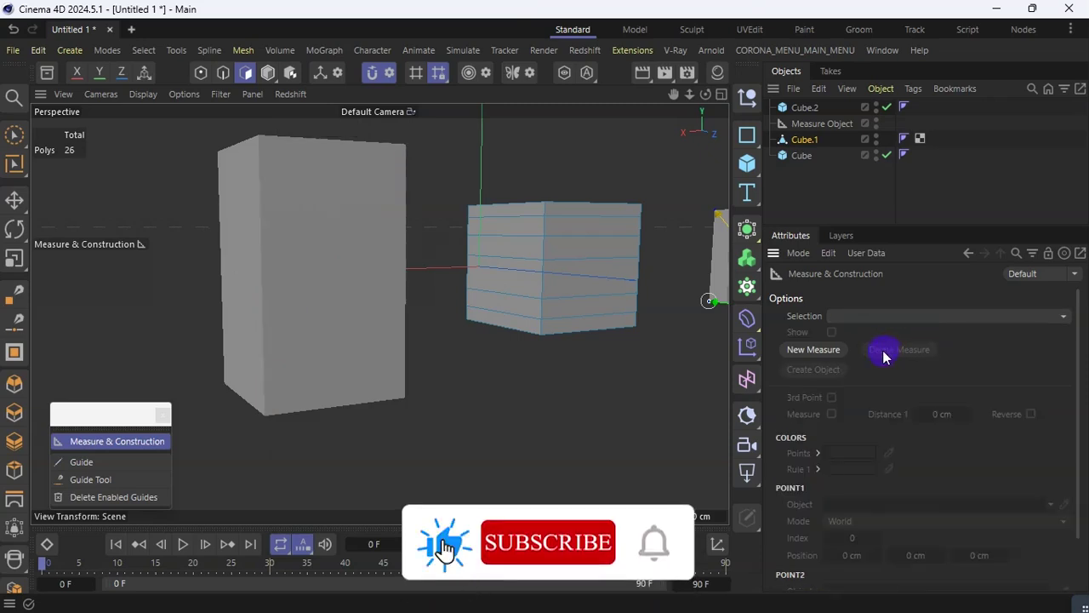
# Step: Restart Measure & Construction, select [Measure Object] on Cube.2 and delete that measure
pyautogui.scroll(-3, 351, 294)
pyautogui.scroll(5, 711, 270)
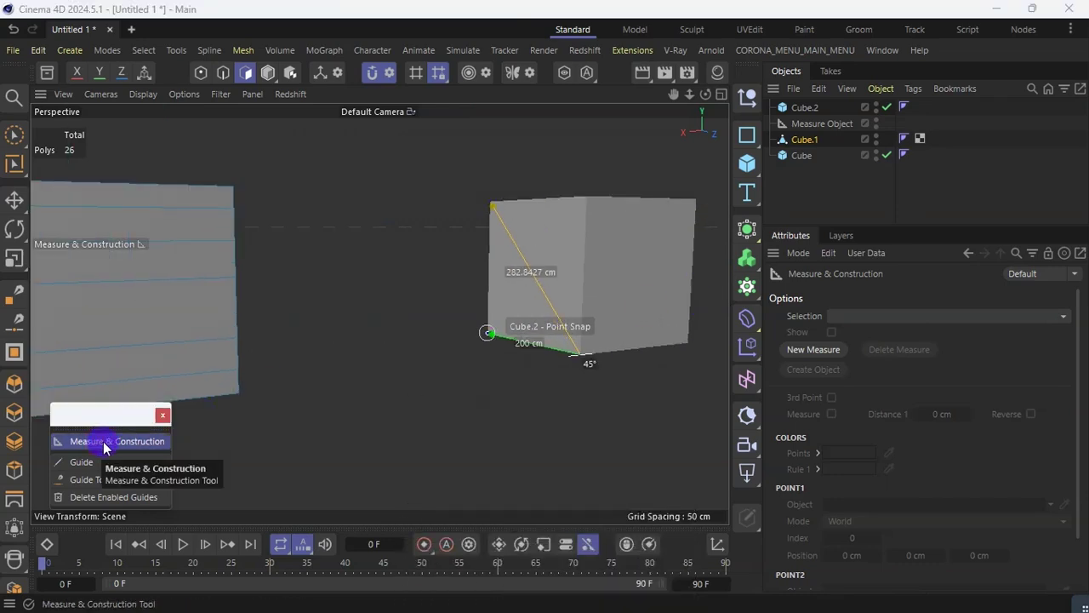
pyautogui.click(12, 138)
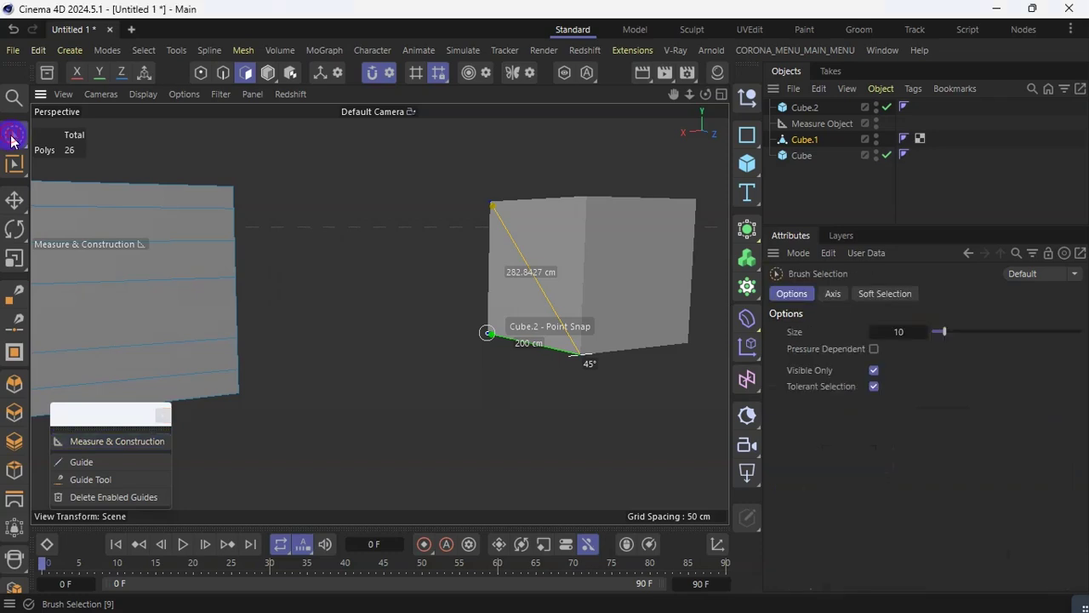
pyautogui.click(128, 449)
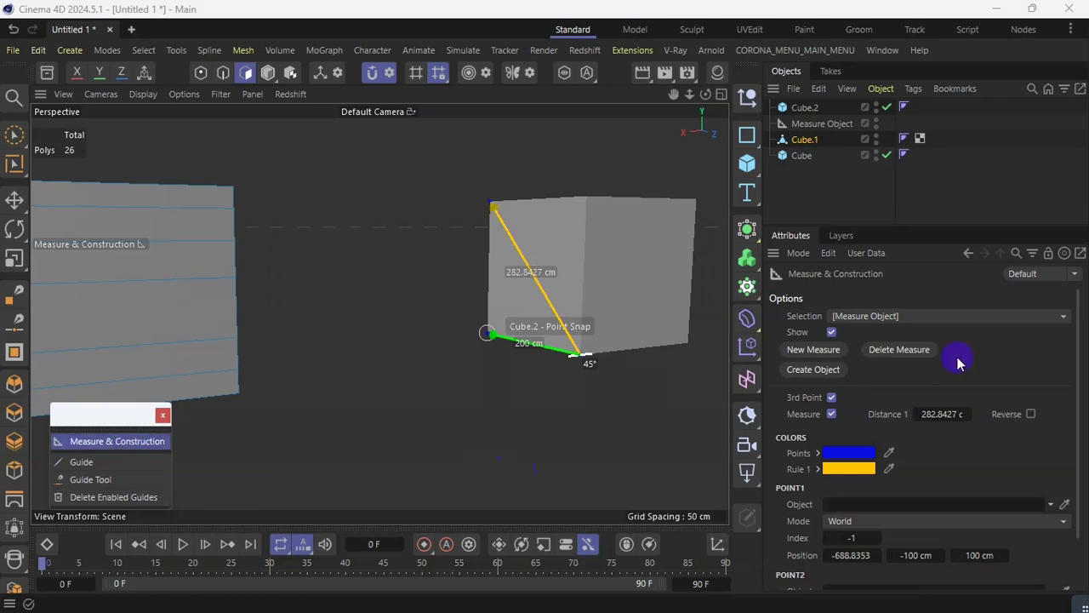
pyautogui.click(957, 319)
pyautogui.click(941, 342)
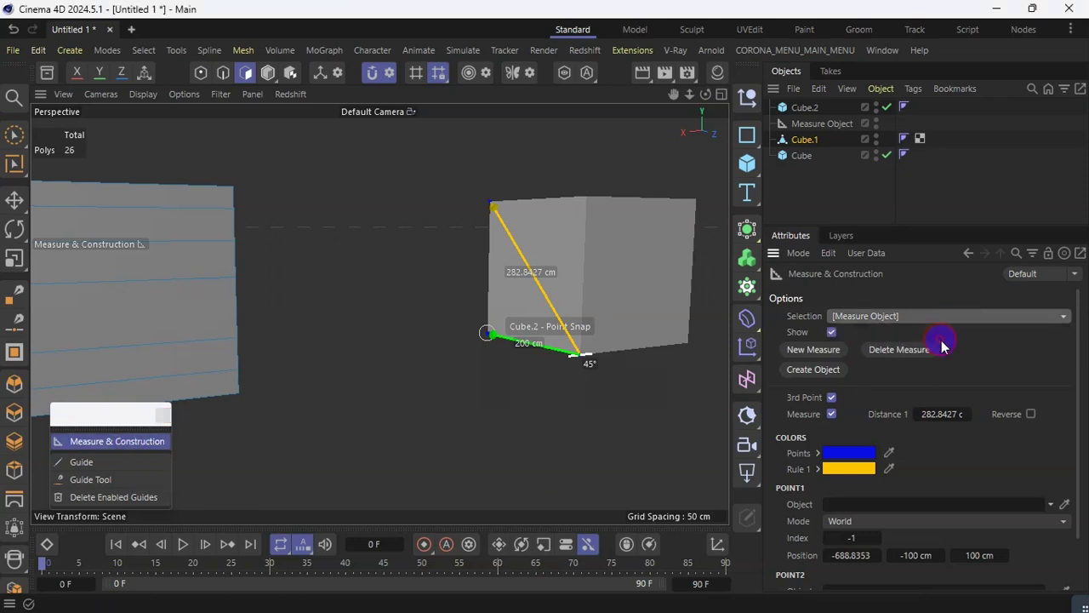
pyautogui.click(892, 350)
pyautogui.scroll(-5, 415, 369)
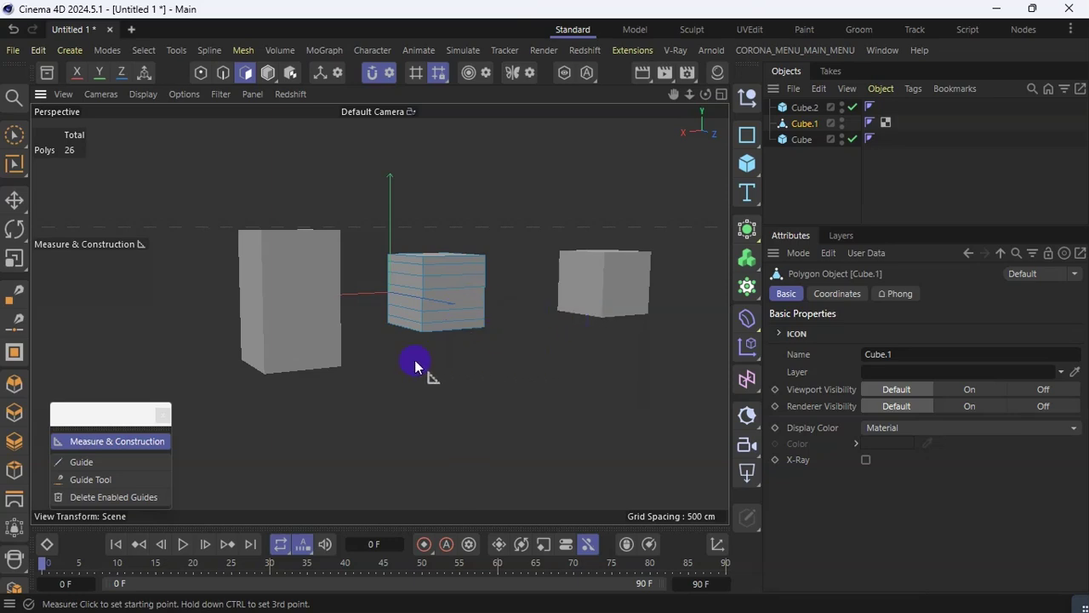
# Step: Create a new Measure Object with its start point at Cube.1's near lower corner and its third point at the corner directly above
pyautogui.click(323, 334)
pyautogui.click(279, 256)
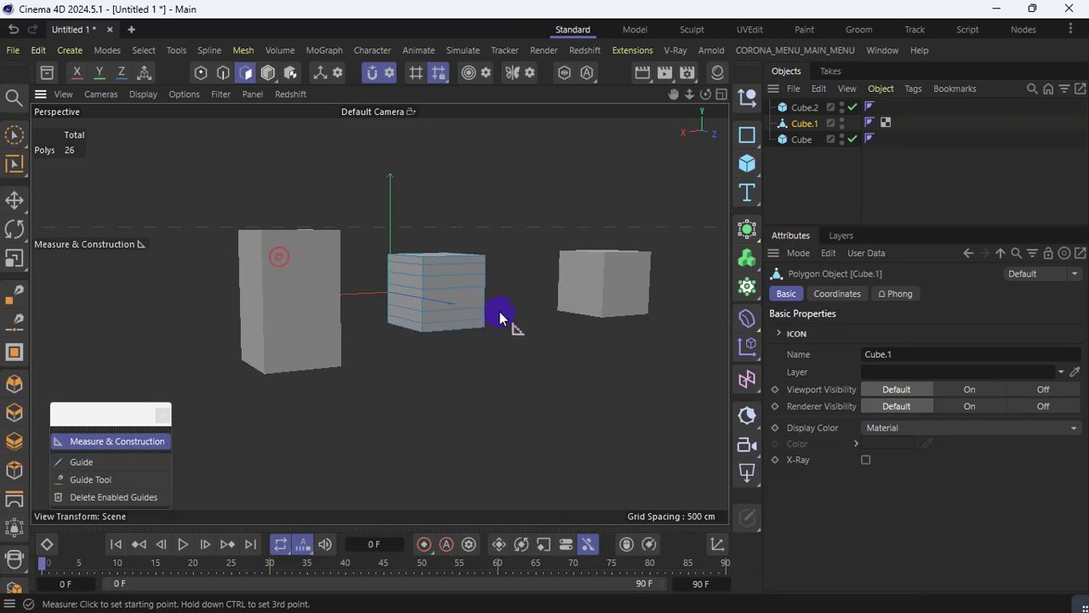
pyautogui.click(14, 137)
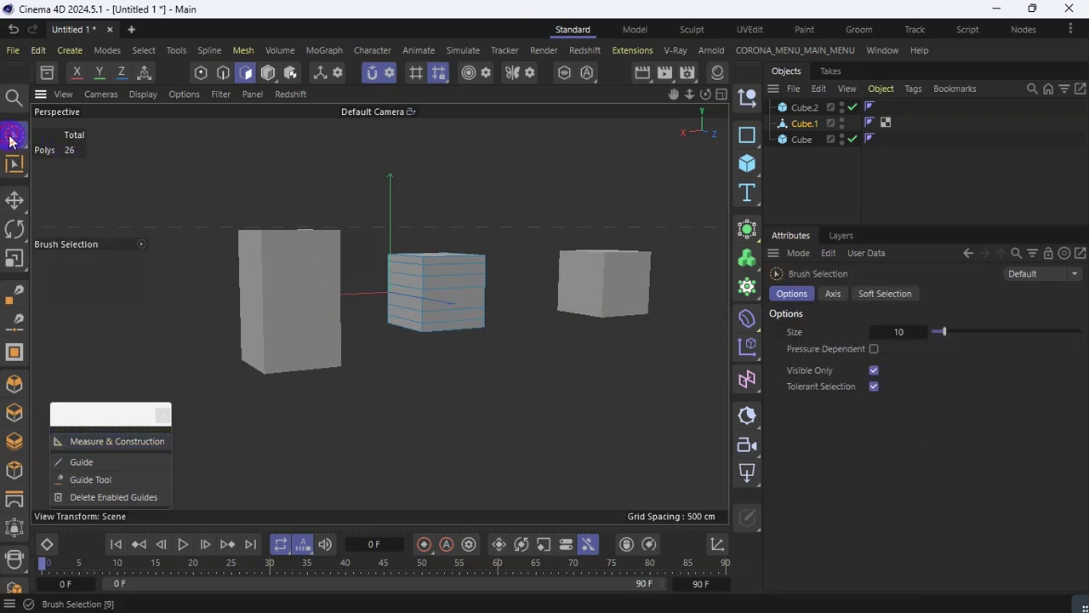
pyautogui.click(123, 448)
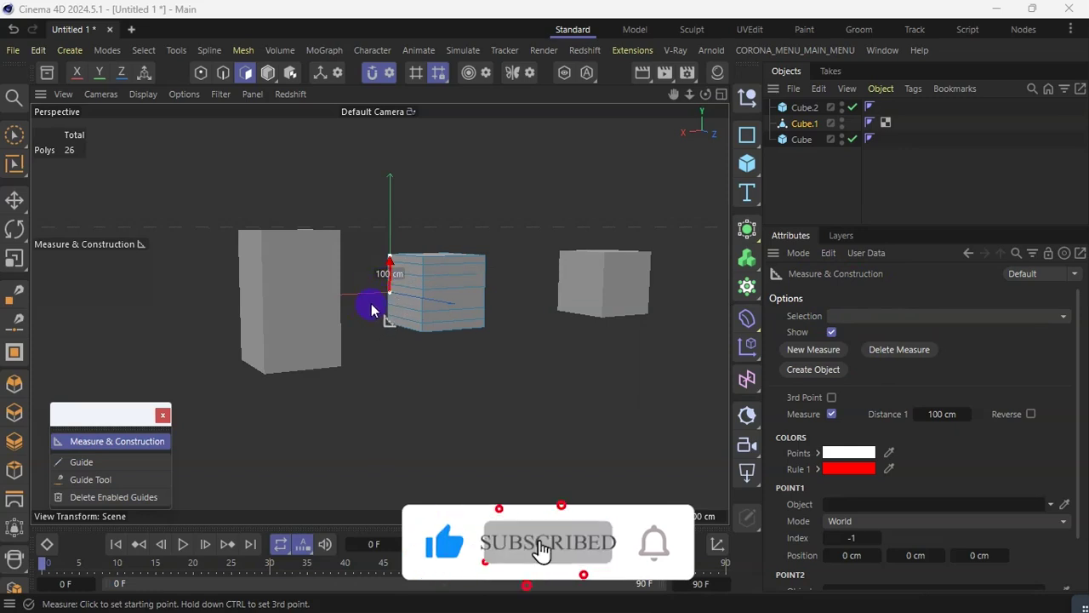
pyautogui.click(819, 373)
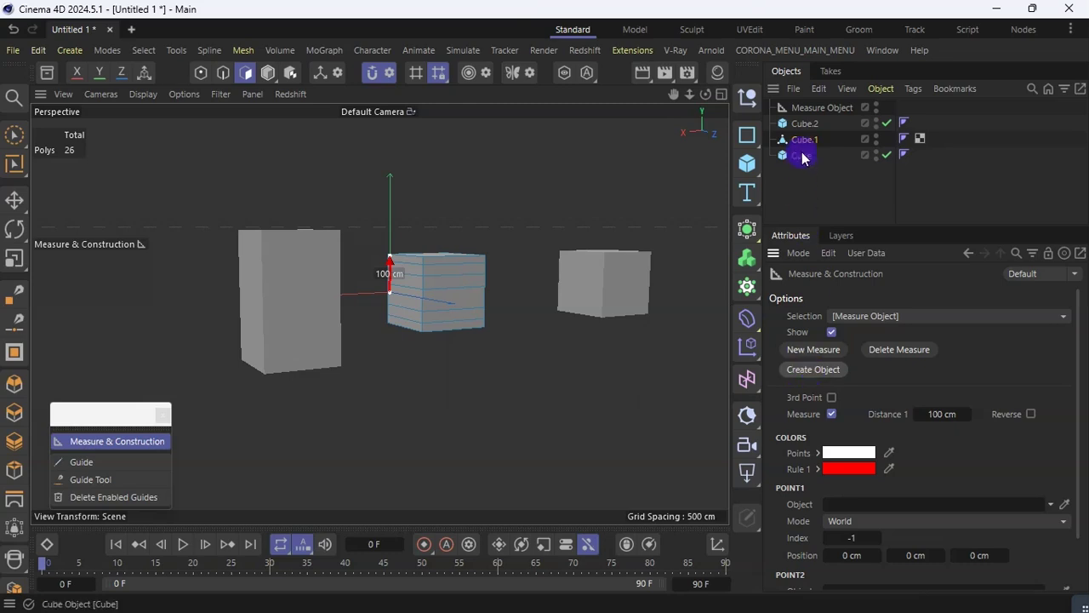
pyautogui.click(804, 113)
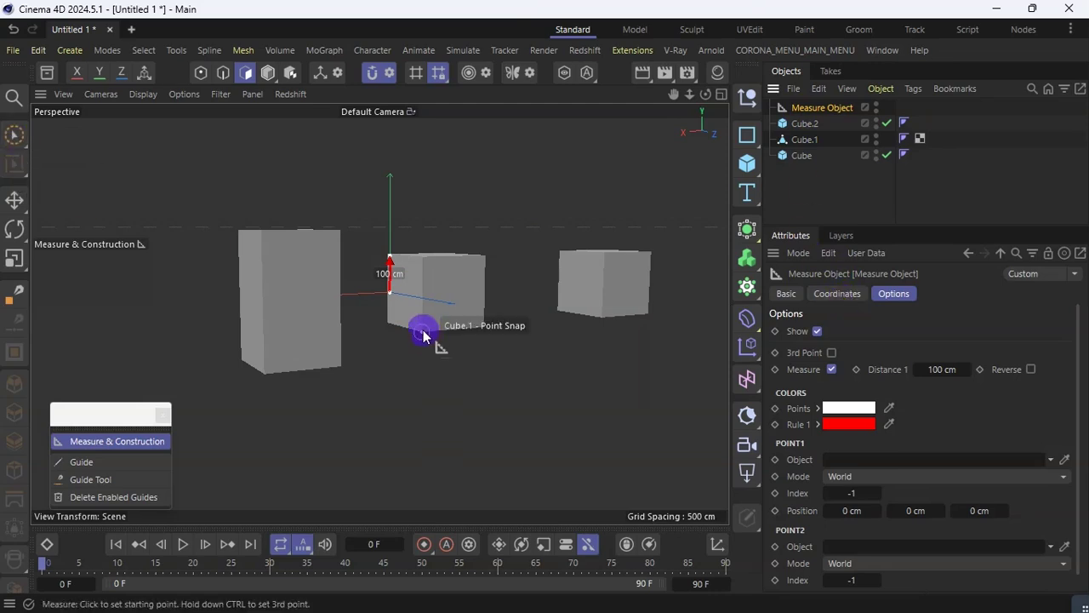
pyautogui.keyDown('ctrl'); pyautogui.moveTo(424, 334); pyautogui.dragTo(423, 256); pyautogui.keyUp('ctrl')
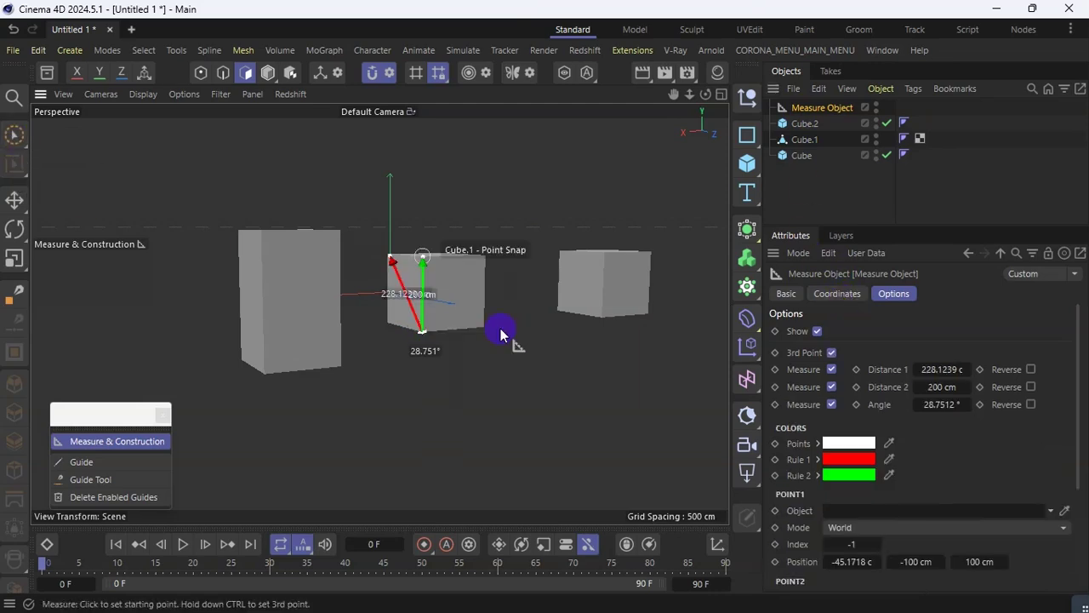
# Step: Add a new measure as a second Measure Object and run it up the taller cube's right-hand vertical edge from bottom to top
pyautogui.click(16, 138)
pyautogui.click(117, 445)
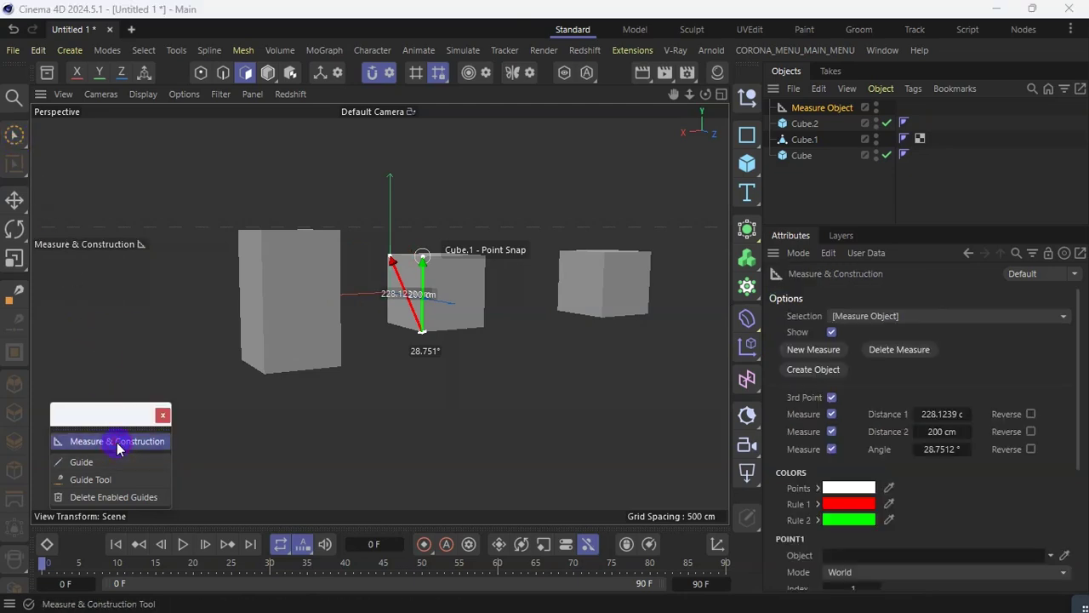
pyautogui.click(813, 350)
pyautogui.click(805, 376)
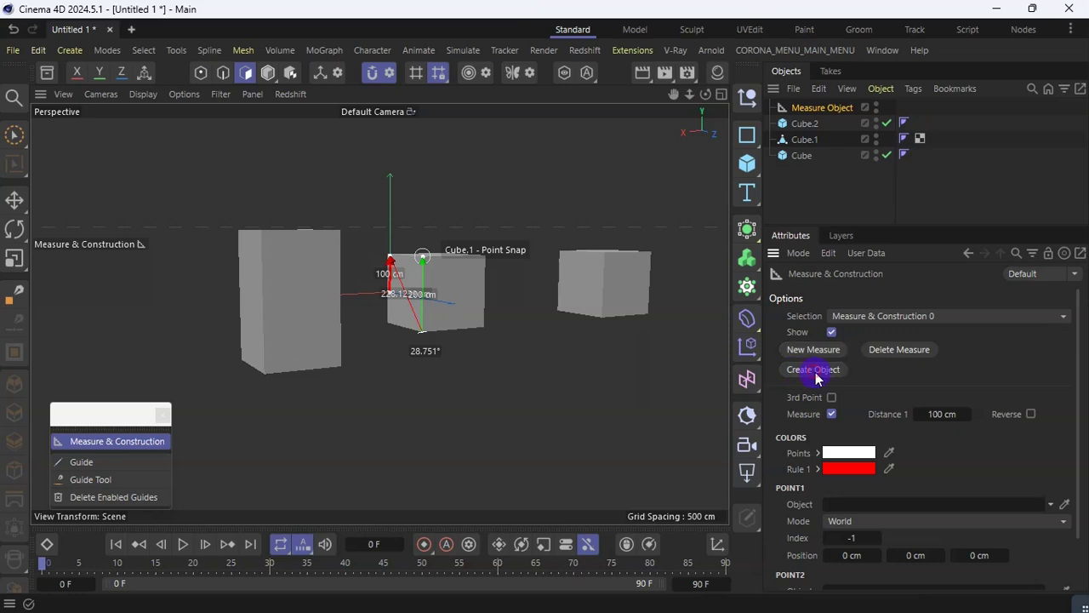
pyautogui.click(811, 126)
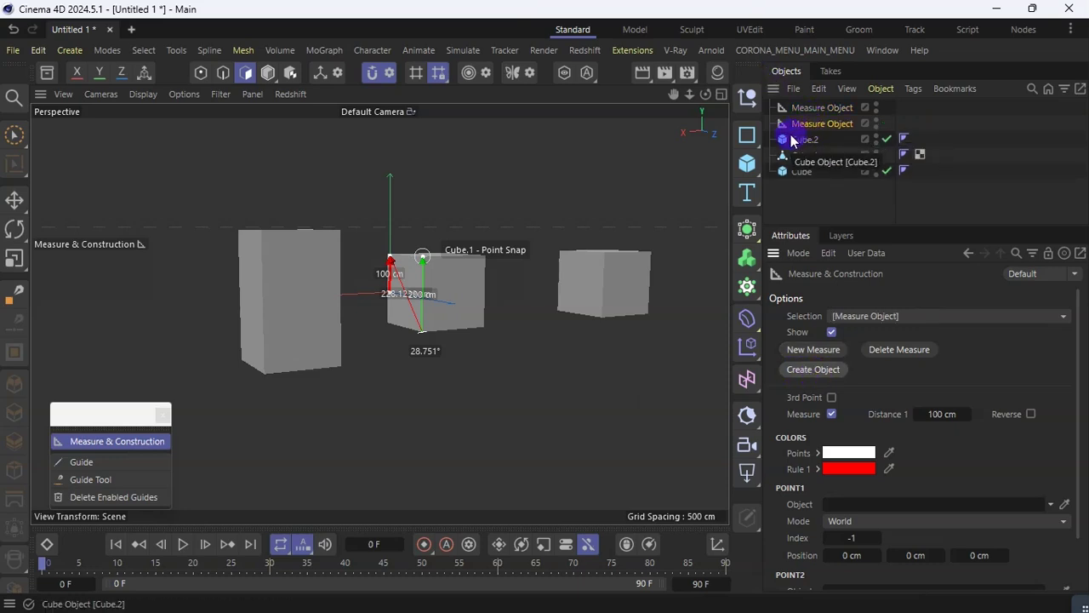
pyautogui.click(341, 364)
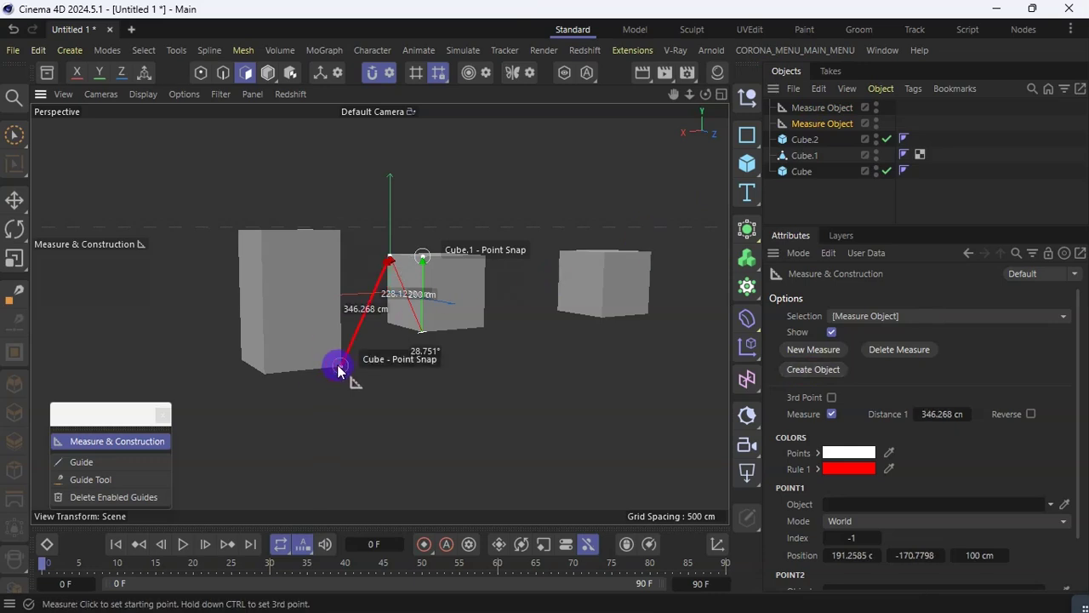
pyautogui.moveTo(318, 263); pyautogui.dragTo(339, 237)
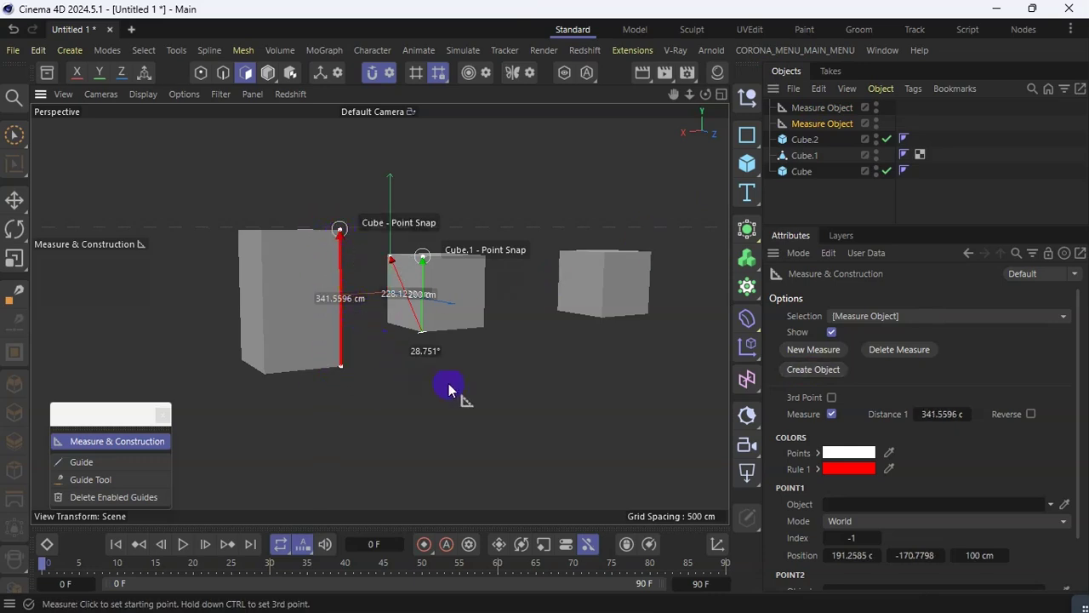
pyautogui.click(824, 369)
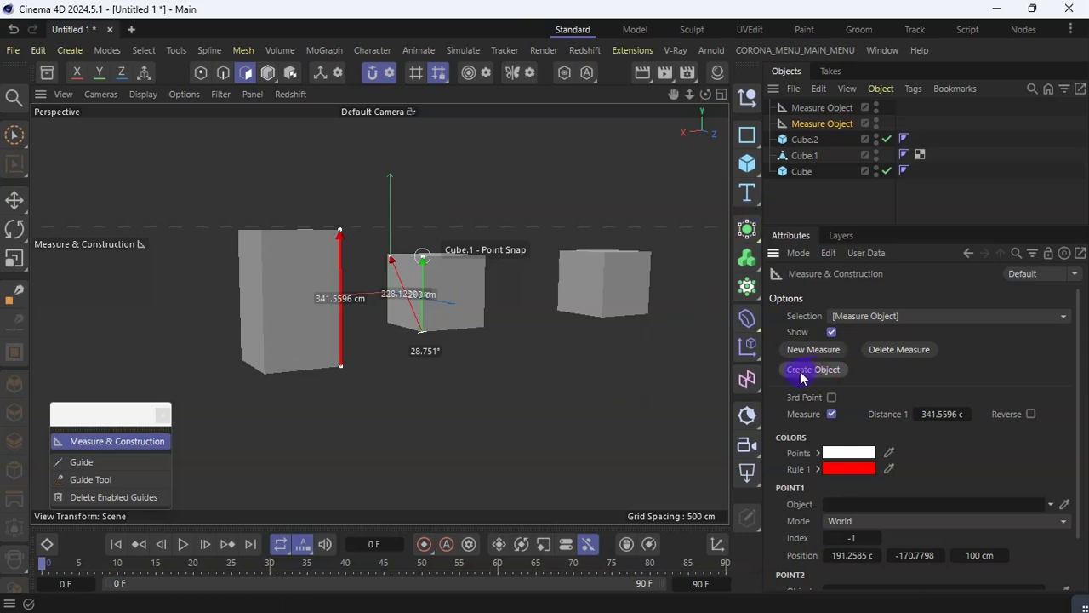
pyautogui.click(822, 375)
# Step: Add a third Measure Object on Cube.2 from its near upper corner to the right-hand lower corner, with a third point at the near lower corner
pyautogui.click(14, 135)
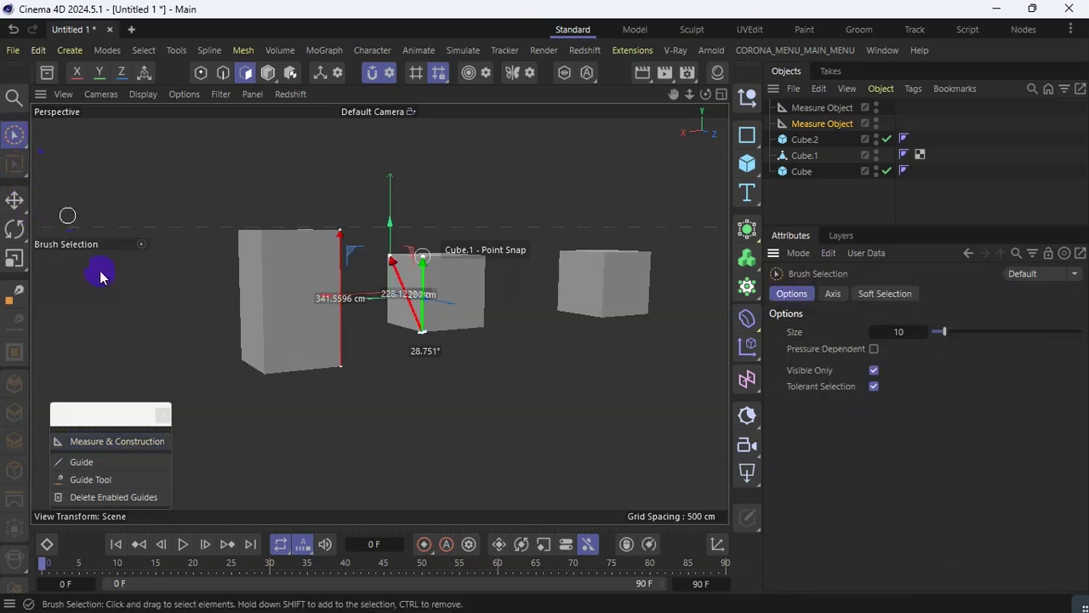
pyautogui.click(119, 442)
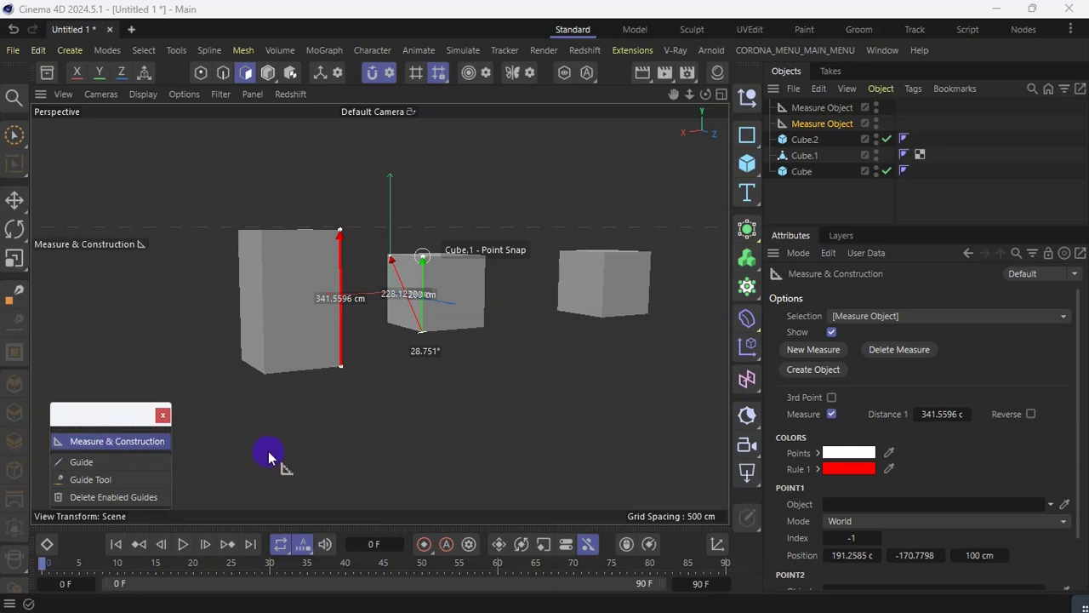
pyautogui.click(805, 356)
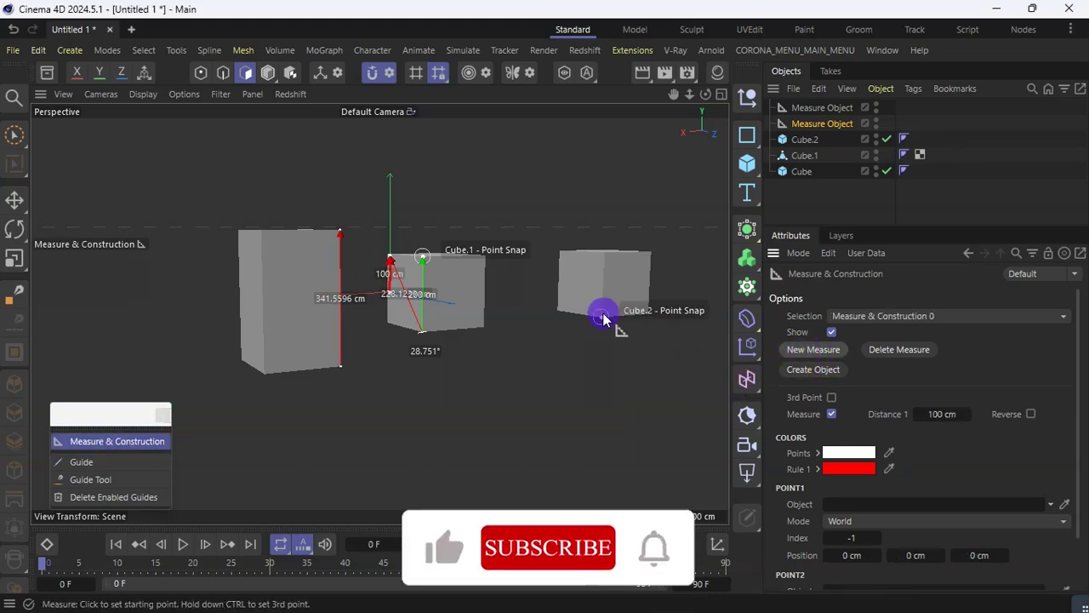
pyautogui.click(810, 369)
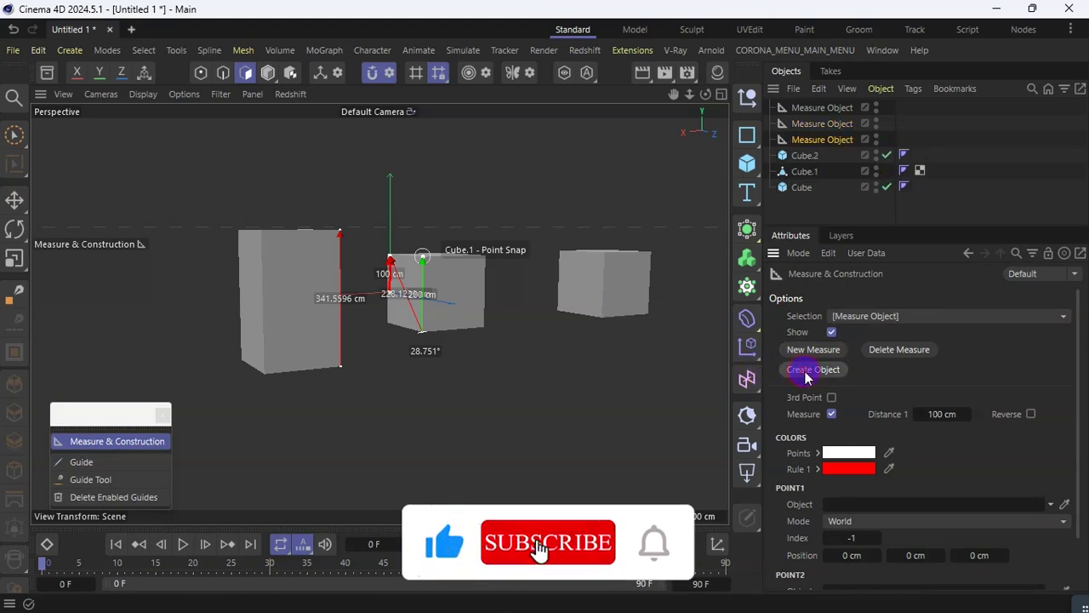
pyautogui.keyDown('ctrl'); pyautogui.click(600, 318); pyautogui.keyUp('ctrl')
pyautogui.click(604, 261)
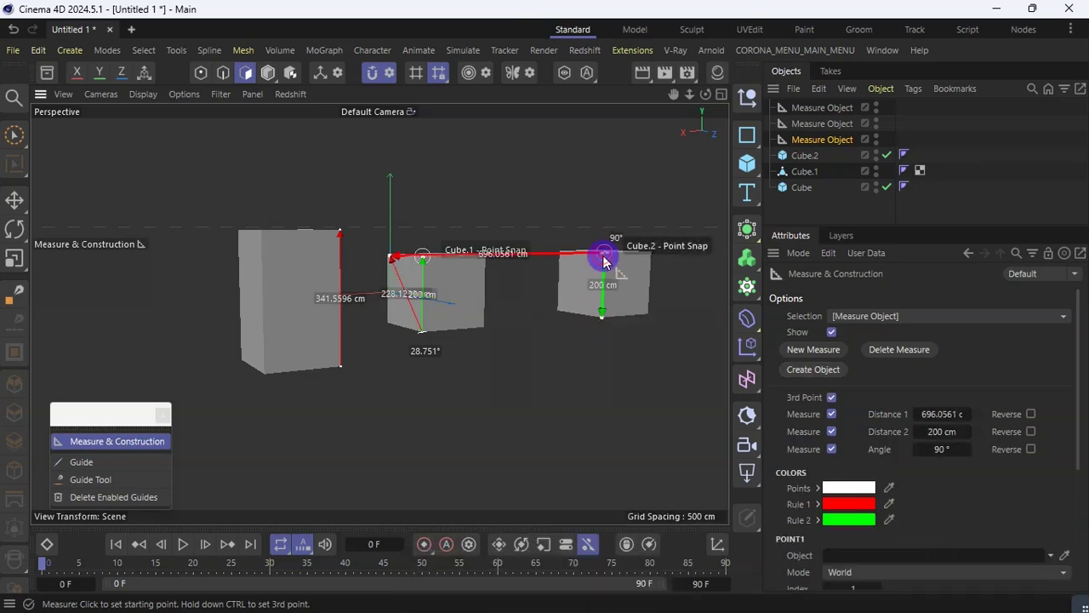
pyautogui.keyDown('shift'); pyautogui.moveTo(640, 312); pyautogui.dragTo(636, 317); pyautogui.keyUp('shift')
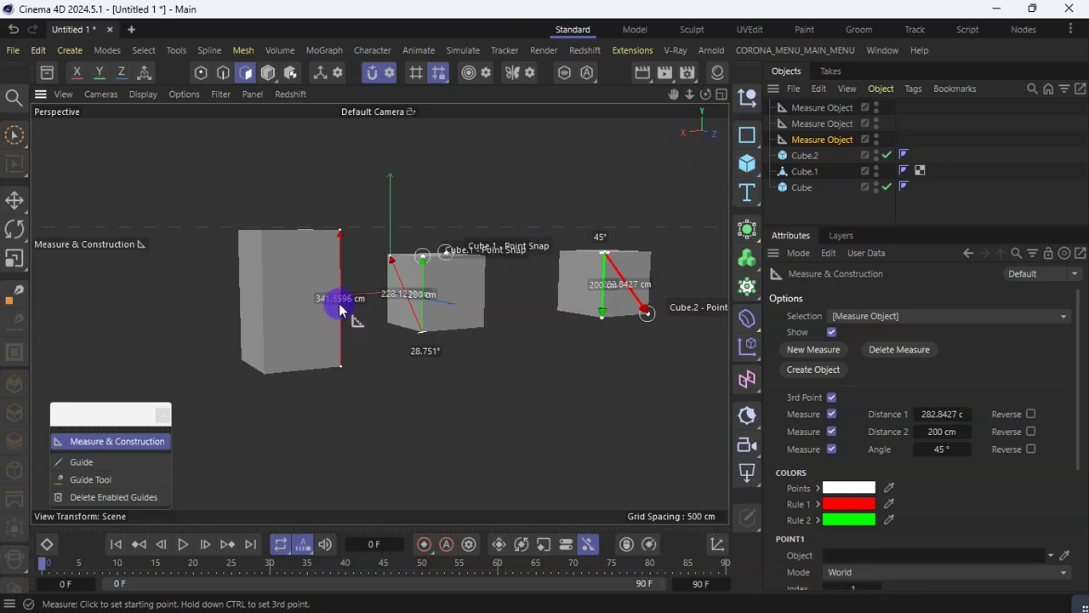
# Step: Move the floating Measure & Construction palette over the empty area of the object list and create a new project
pyautogui.moveTo(90, 413); pyautogui.dragTo(1005, 109)
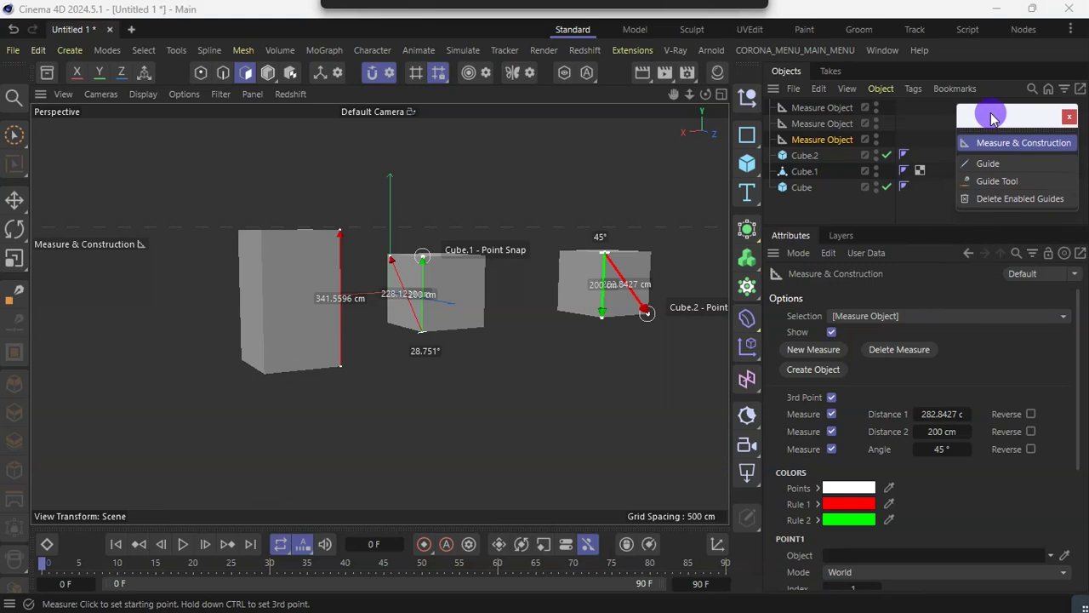
pyautogui.click(132, 29)
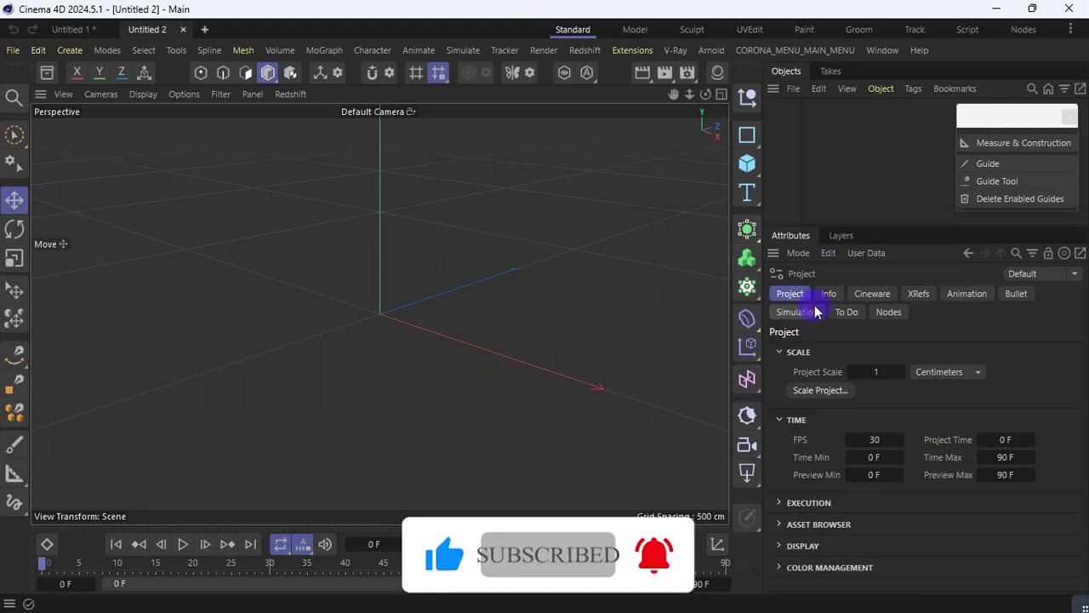
# Step: Open the Perspective viewport's view settings and show its background picture options
pyautogui.click(797, 252)
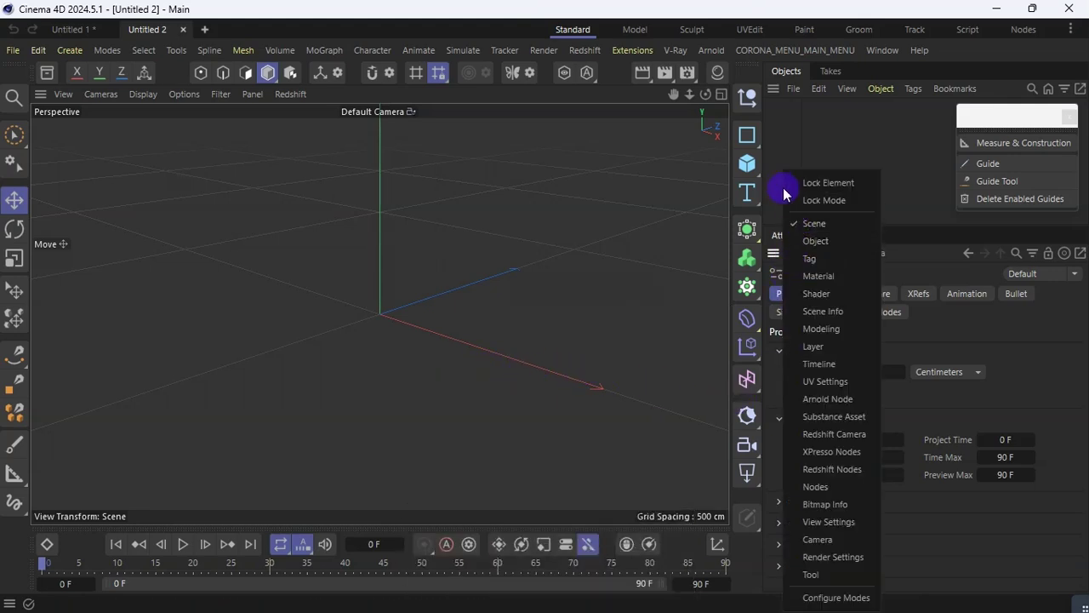
pyautogui.click(788, 372)
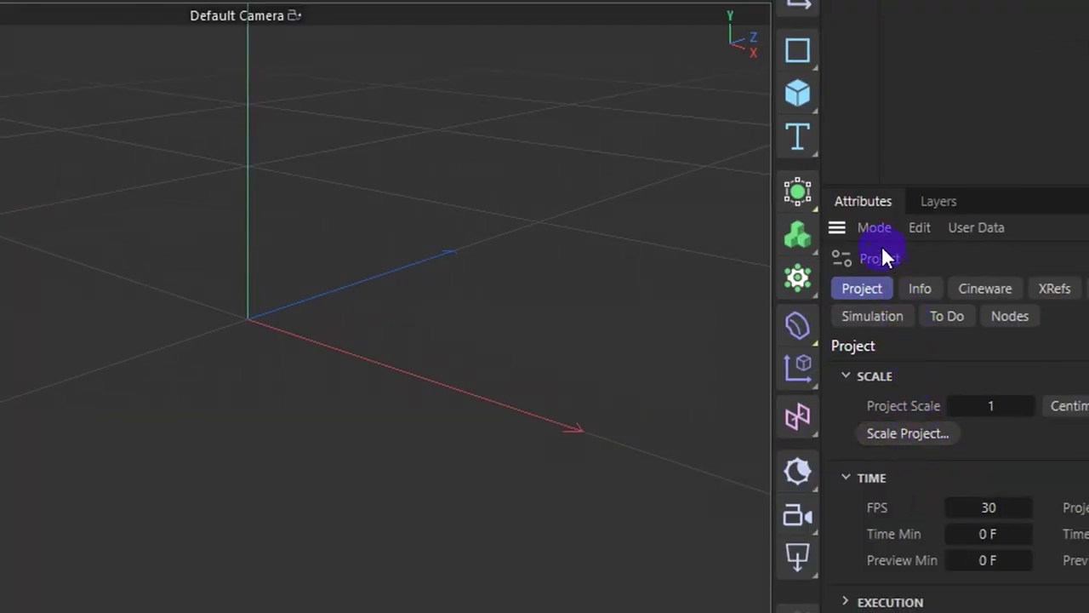
pyautogui.click(798, 253)
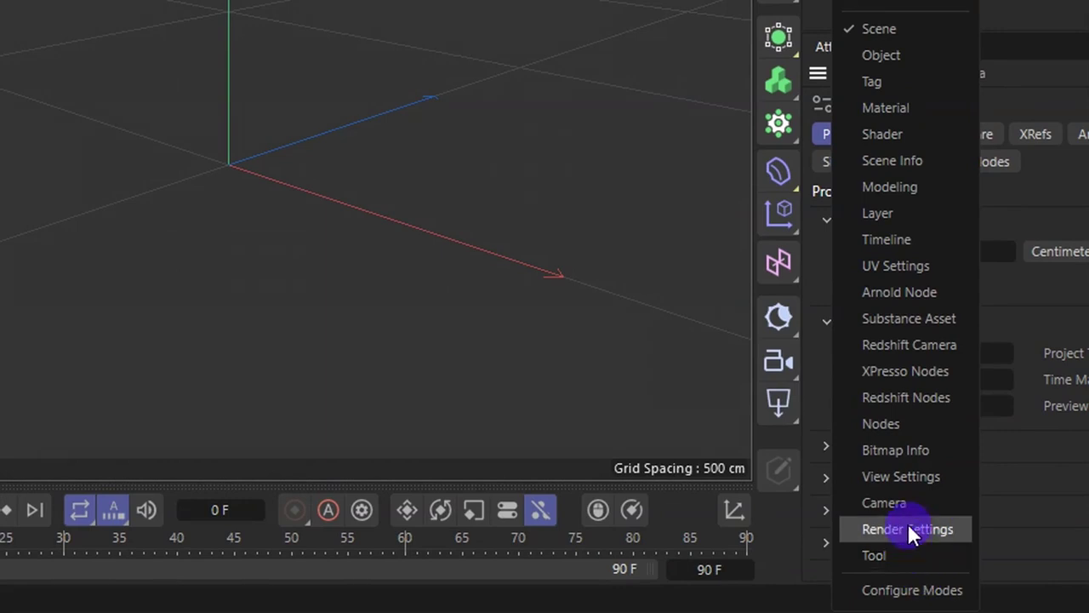
pyautogui.click(911, 482)
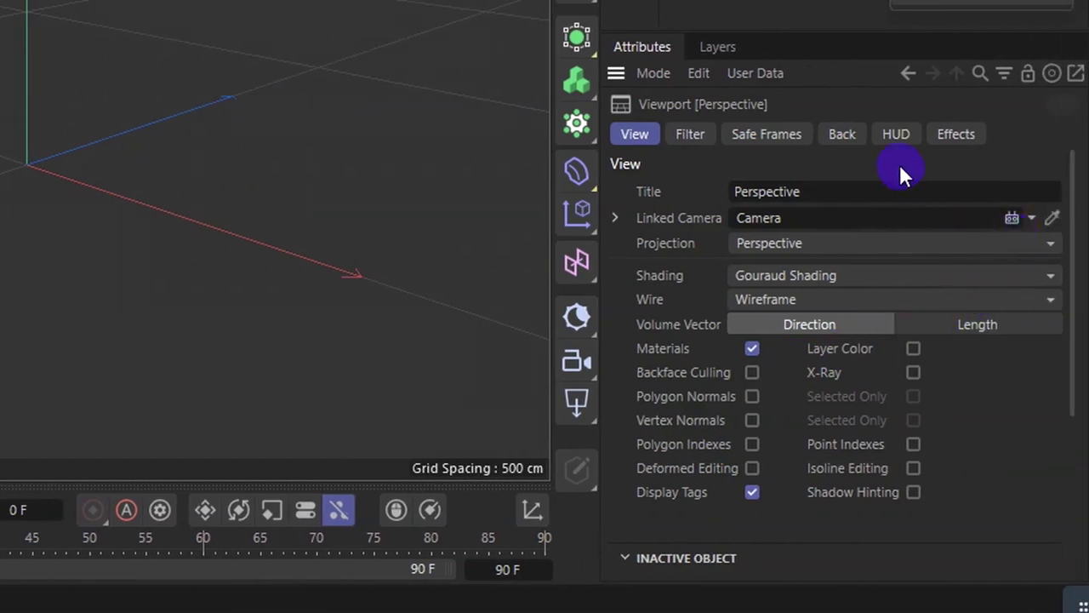
pyautogui.click(858, 136)
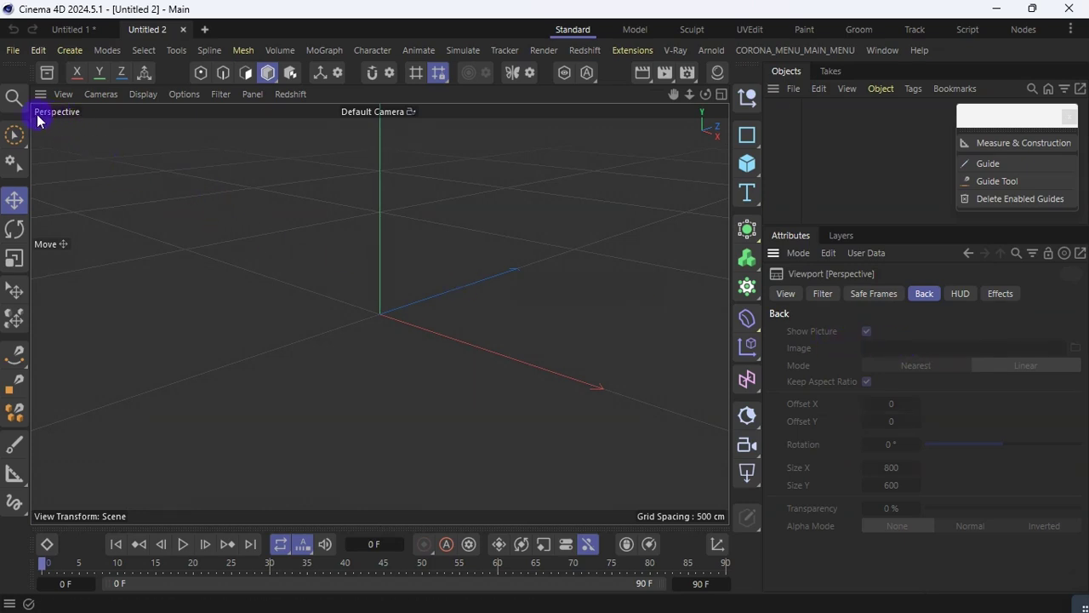
# Step: Maximize the Top view and load 2D-Floor-Plan-Visual-Action-Plan-Surveyors from Pictures as its background image
pyautogui.click(719, 98)
pyautogui.click(720, 96)
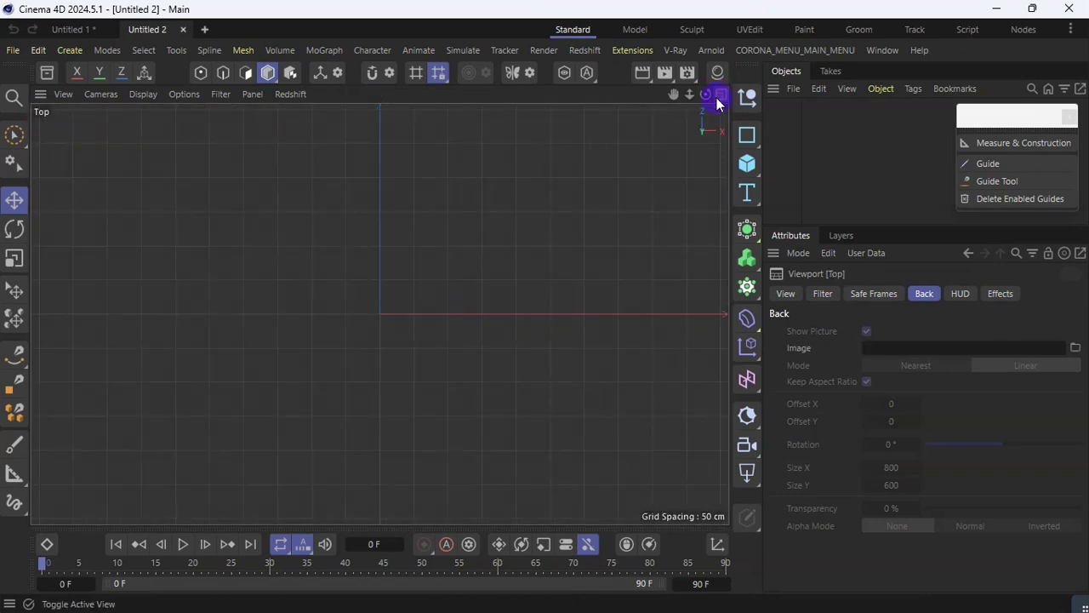
pyautogui.click(1074, 352)
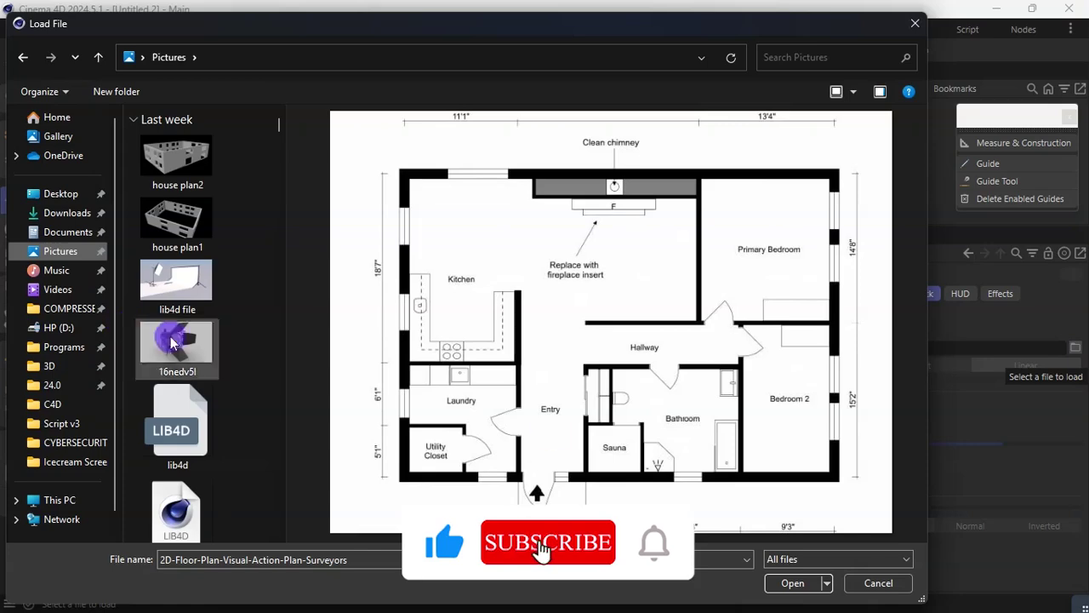
pyautogui.click(783, 586)
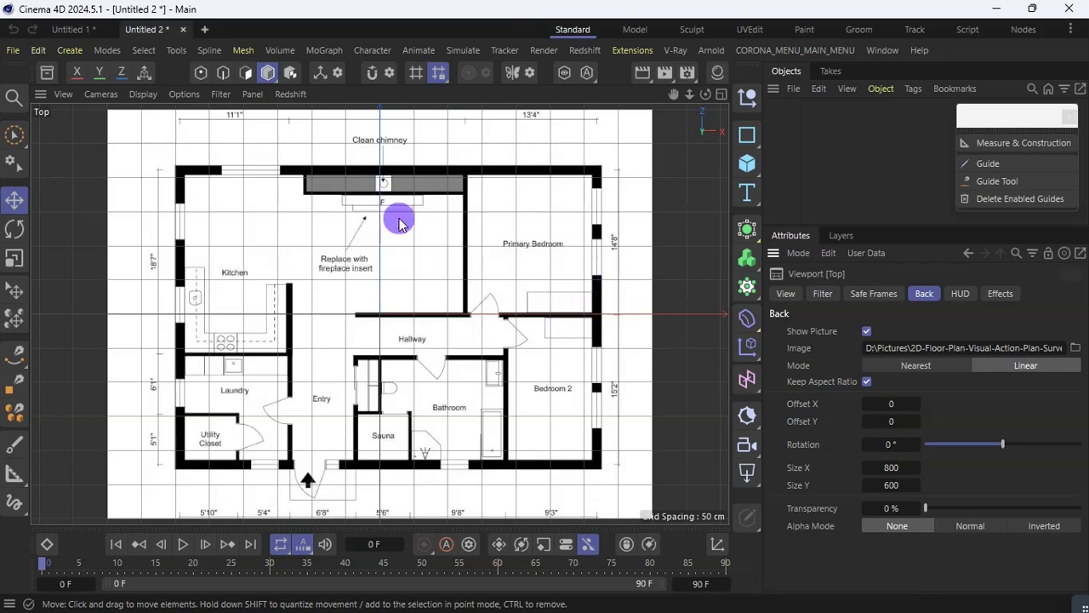
# Step: Examine the floor plan's rooms and the dimensions printed around its outer walls, including the one beside Bedroom 2
pyautogui.scroll(-2, 418, 238)
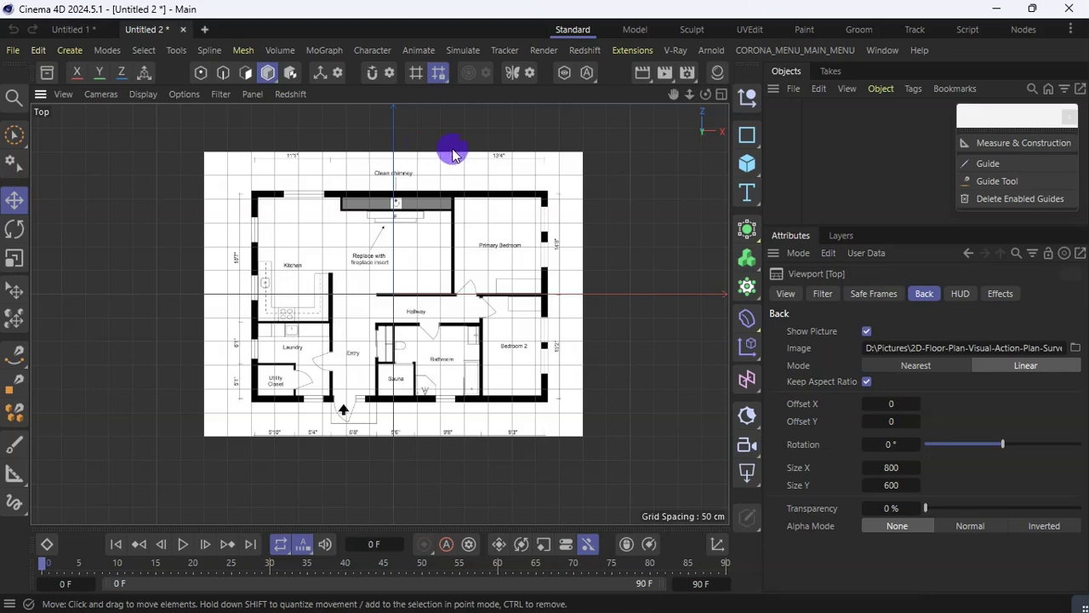
pyautogui.scroll(2, 461, 143)
pyautogui.scroll(3, 368, 201)
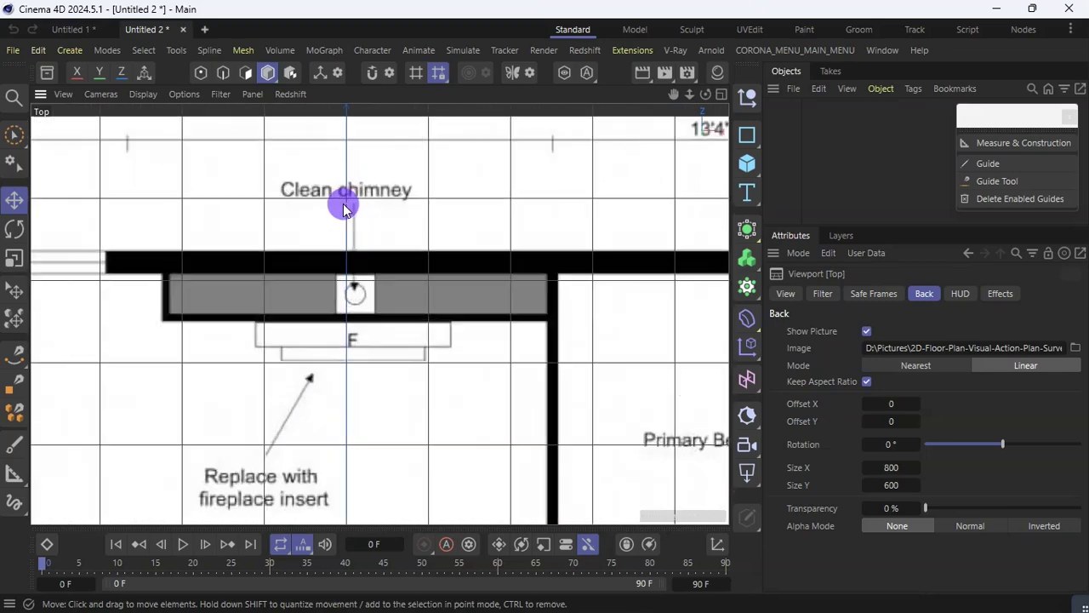
pyautogui.scroll(-2, 421, 212)
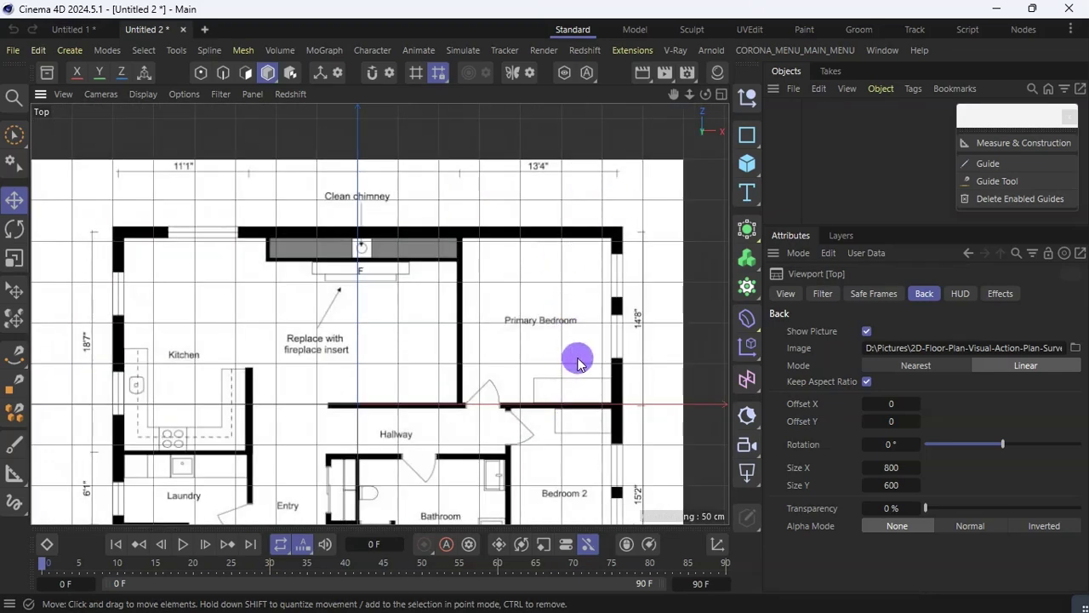
pyautogui.scroll(-3, 632, 408)
pyautogui.scroll(2, 620, 425)
pyautogui.scroll(4, 652, 423)
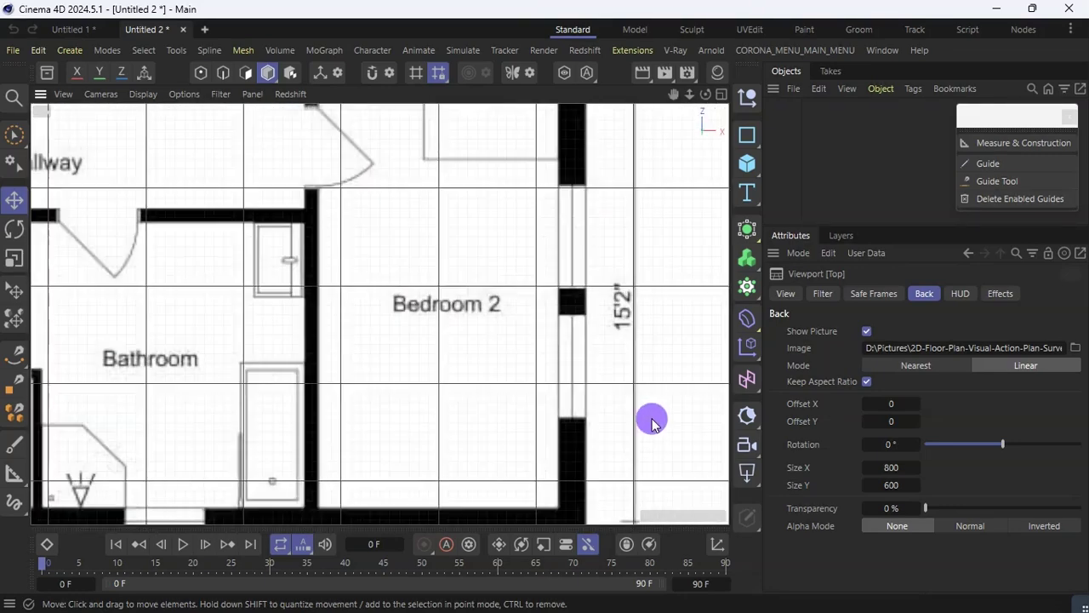
pyautogui.scroll(-2, 652, 423)
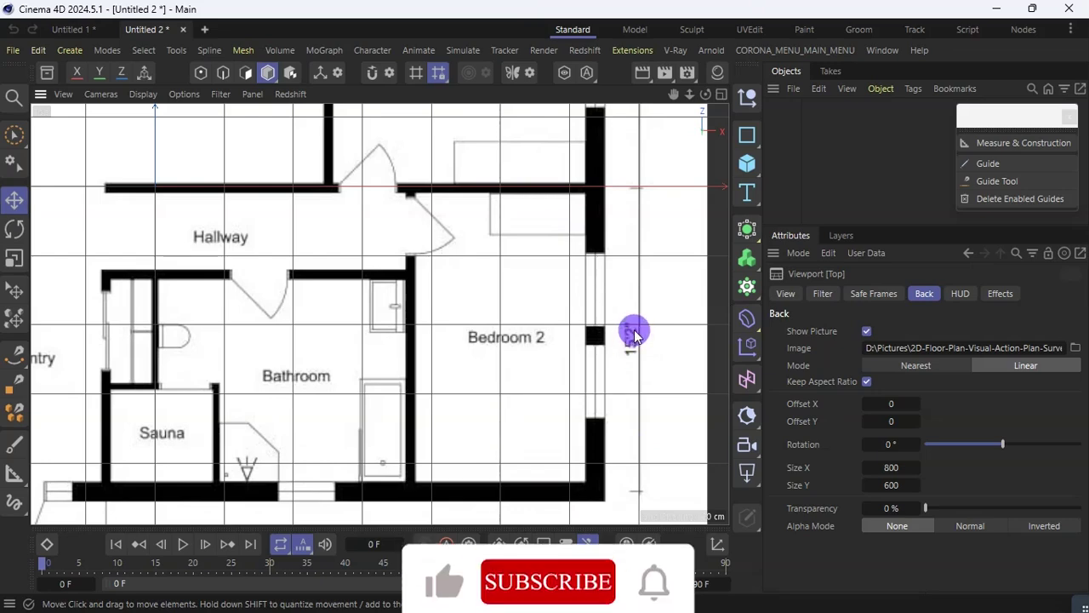
pyautogui.scroll(-2, 634, 334)
pyautogui.scroll(-3, 634, 334)
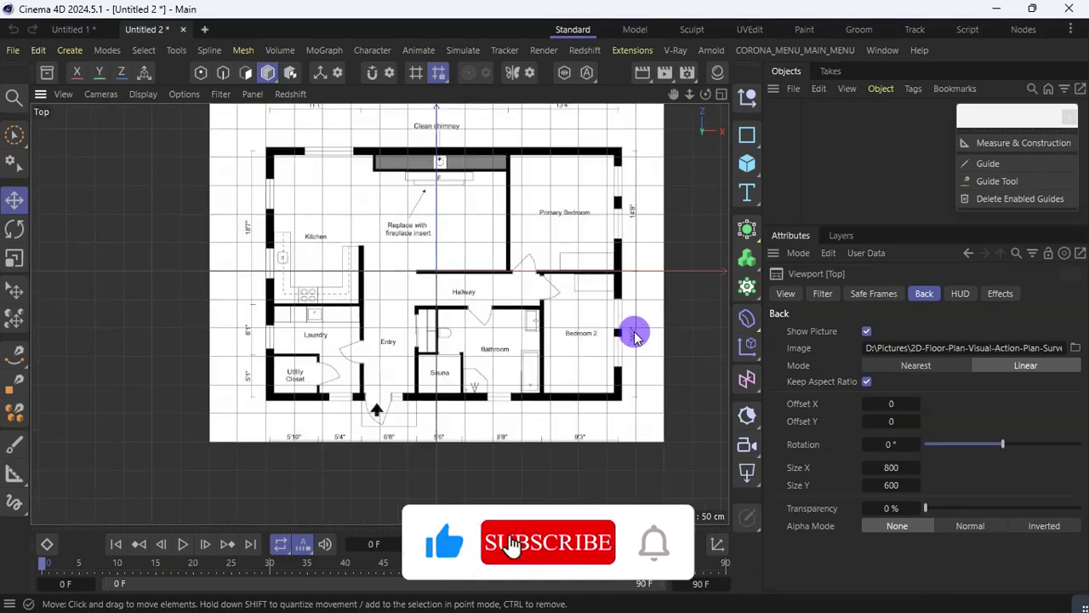
pyautogui.scroll(3, 414, 124)
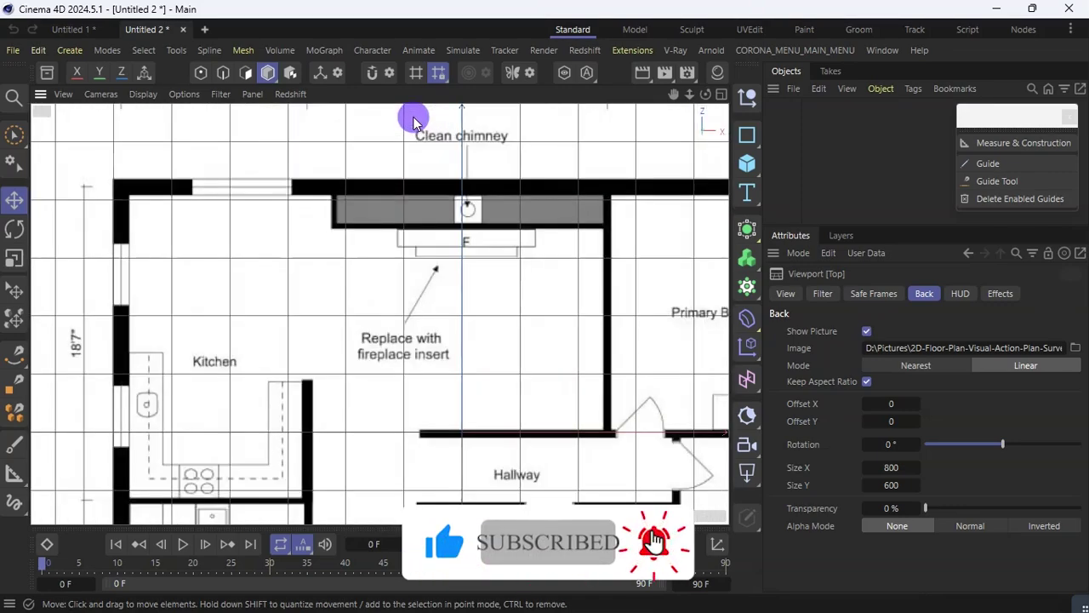
pyautogui.scroll(-2, 328, 434)
pyautogui.scroll(3, 328, 434)
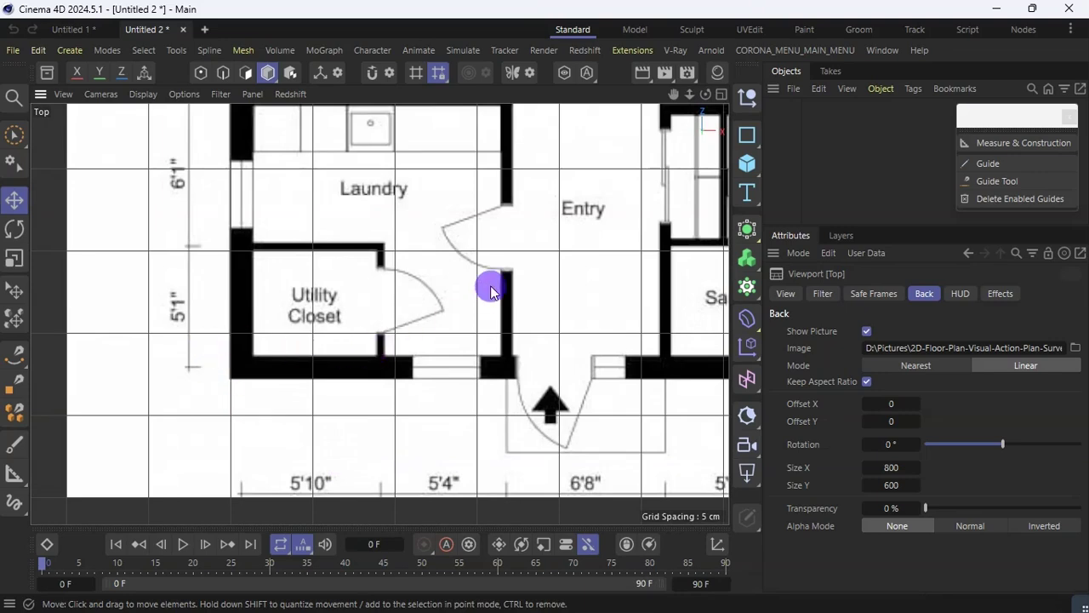
pyautogui.scroll(-2, 435, 280)
pyautogui.scroll(2, 681, 361)
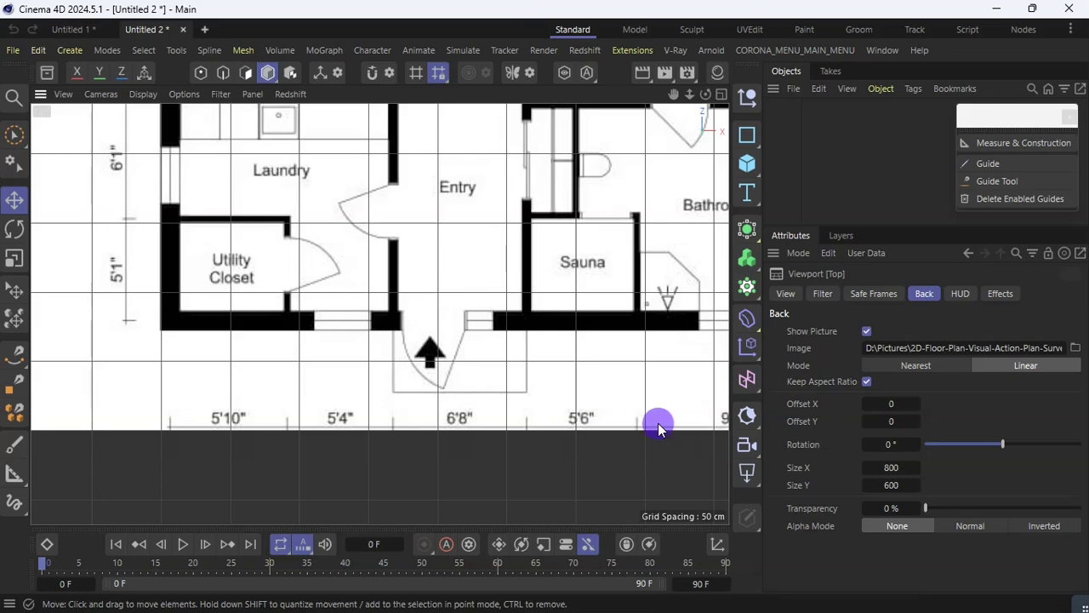
pyautogui.scroll(-2, 417, 389)
pyautogui.scroll(-2, 652, 394)
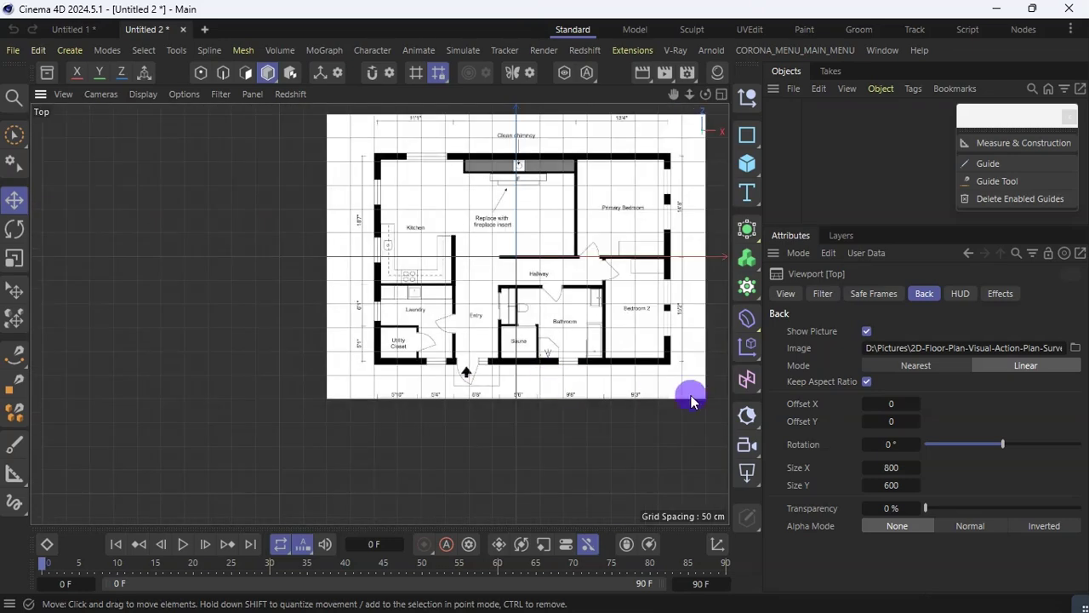
pyautogui.scroll(4, 686, 353)
pyautogui.scroll(2, 674, 356)
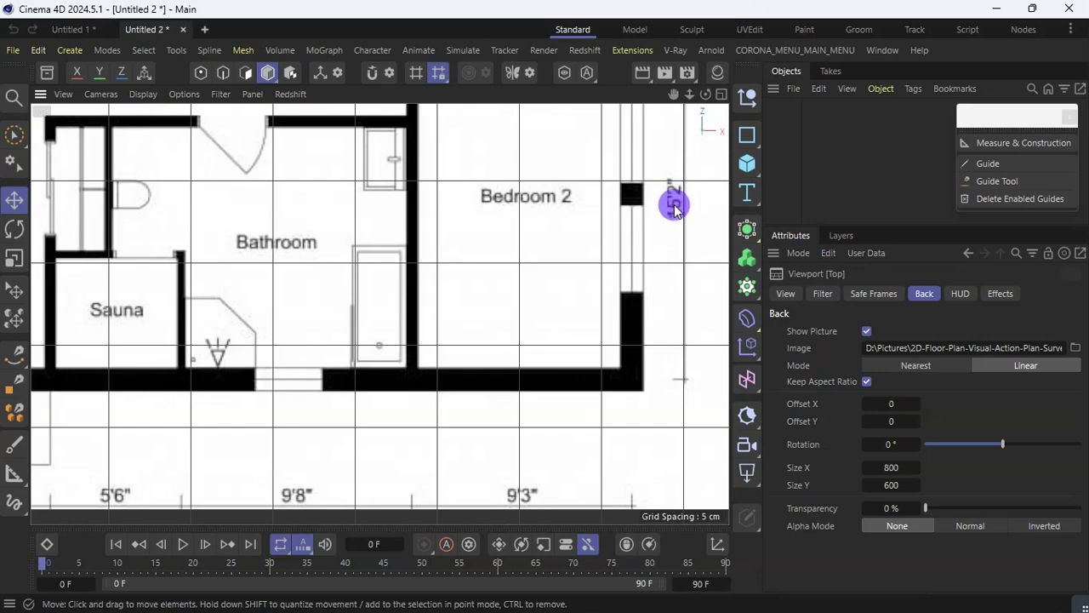
pyautogui.scroll(-4, 643, 239)
pyautogui.scroll(3, 569, 194)
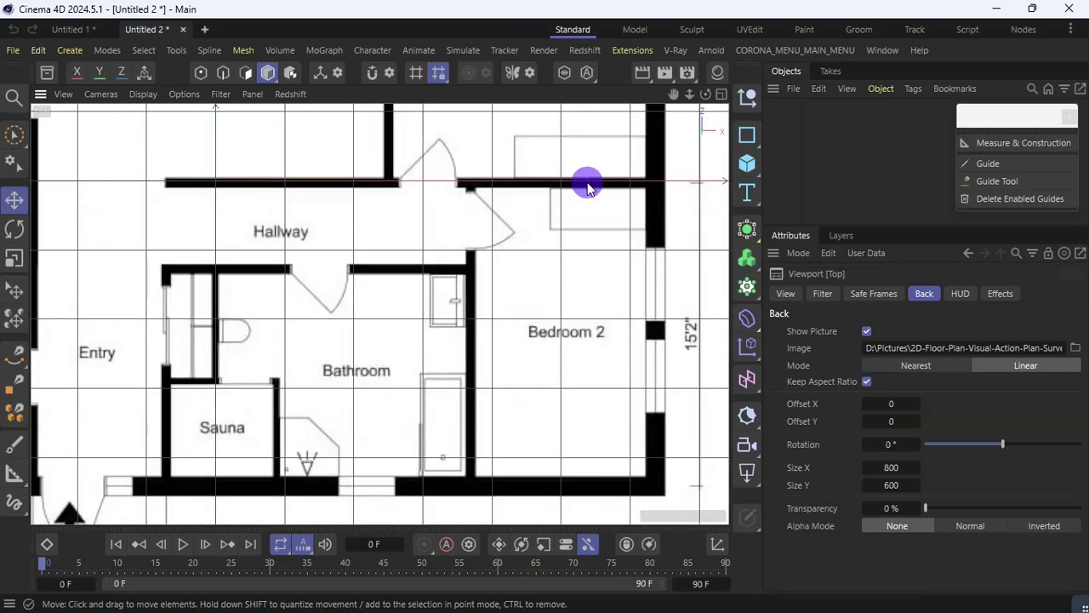
# Step: Set the background floor plan's transparency to 85 %
pyautogui.moveTo(925, 508); pyautogui.dragTo(1058, 511)
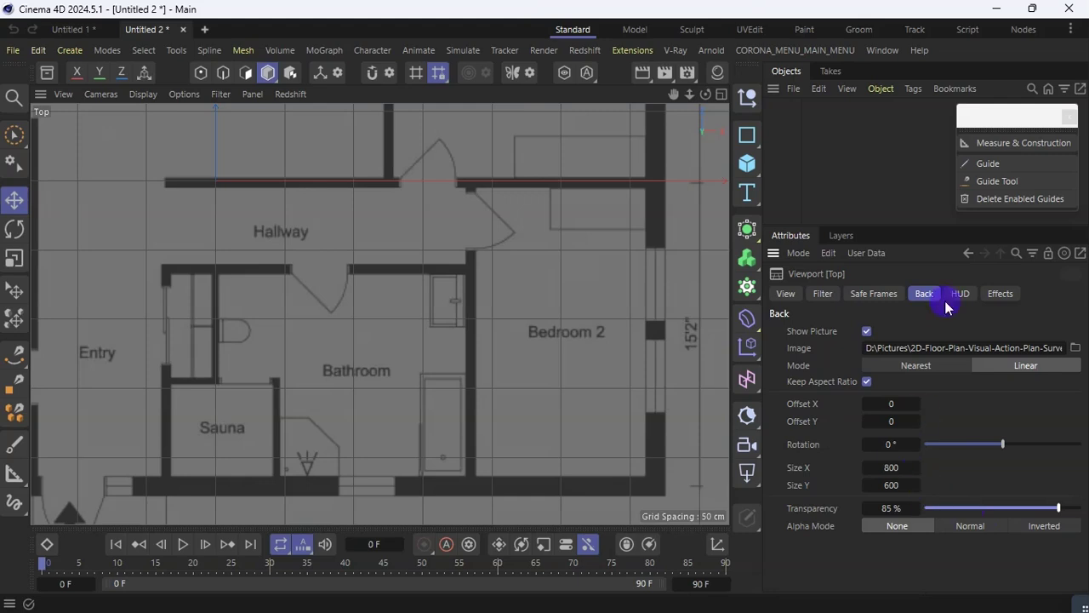
# Step: Start Measure & Construction and place the measure's start point at the lower tick of Bedroom 2's 15'2" dimension line
pyautogui.click(1009, 147)
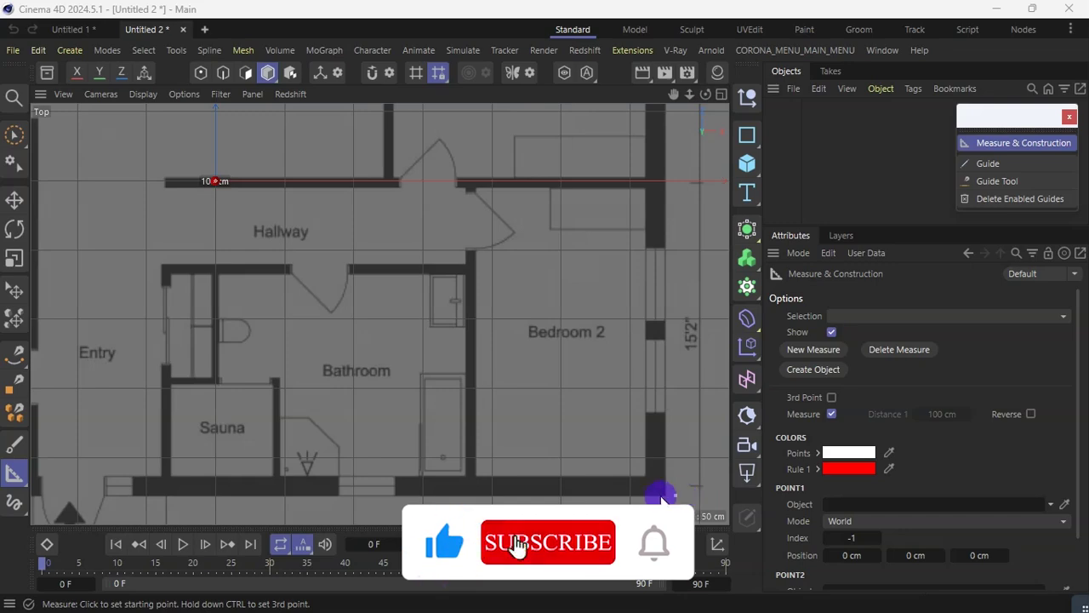
pyautogui.scroll(-2, 660, 498)
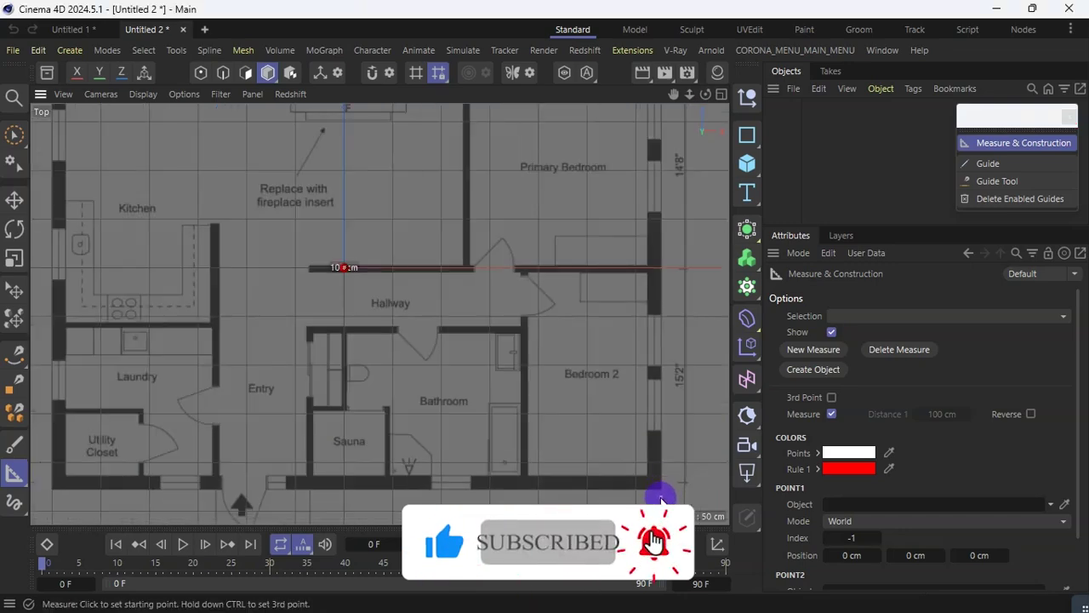
pyautogui.scroll(3, 660, 498)
pyautogui.scroll(-1, 663, 479)
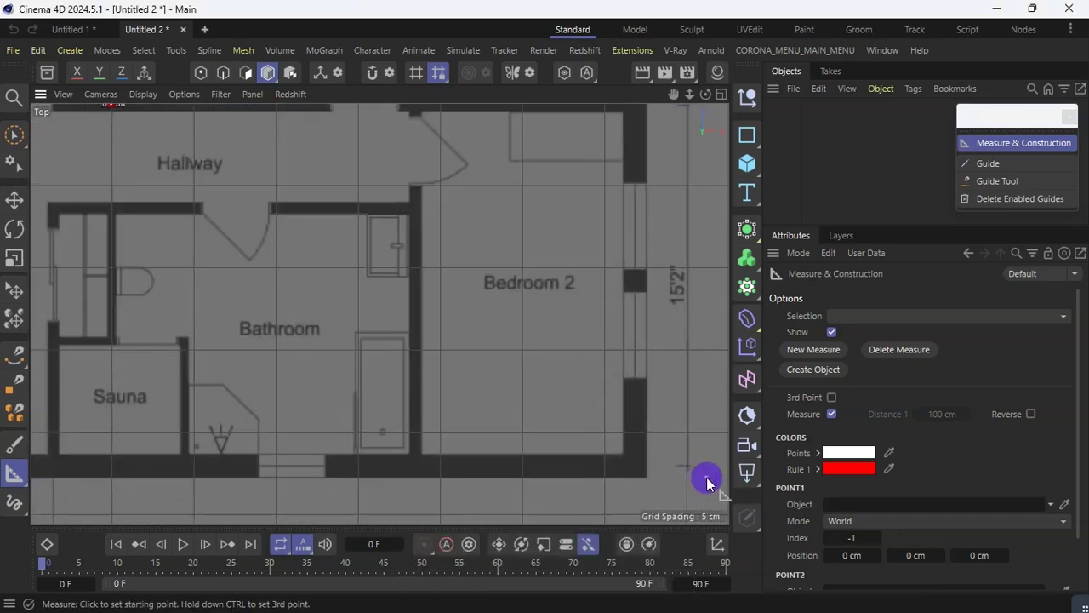
pyautogui.scroll(5, 706, 479)
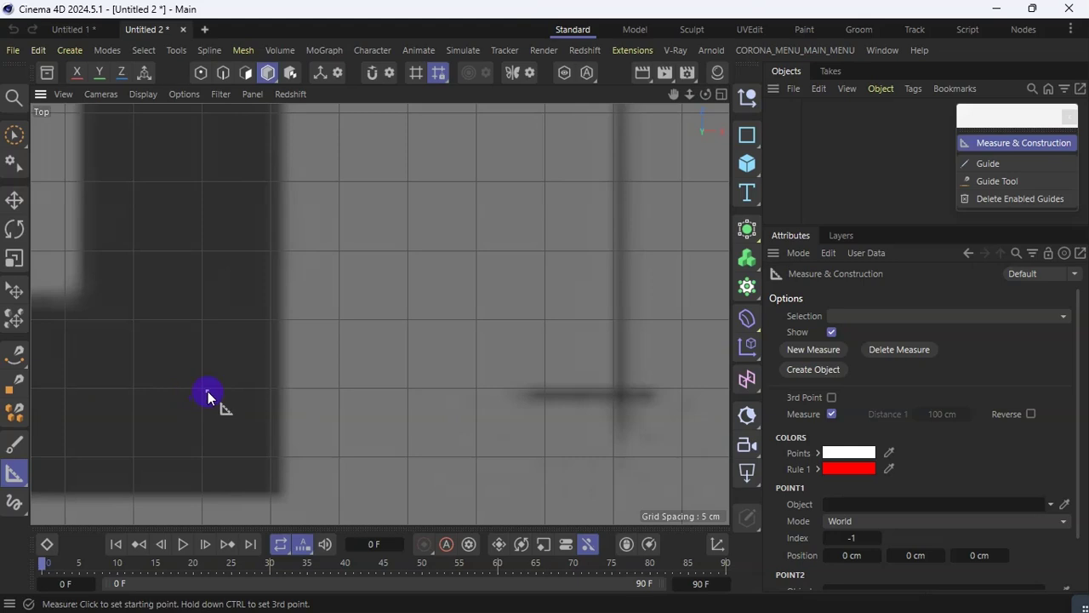
pyautogui.click(620, 396)
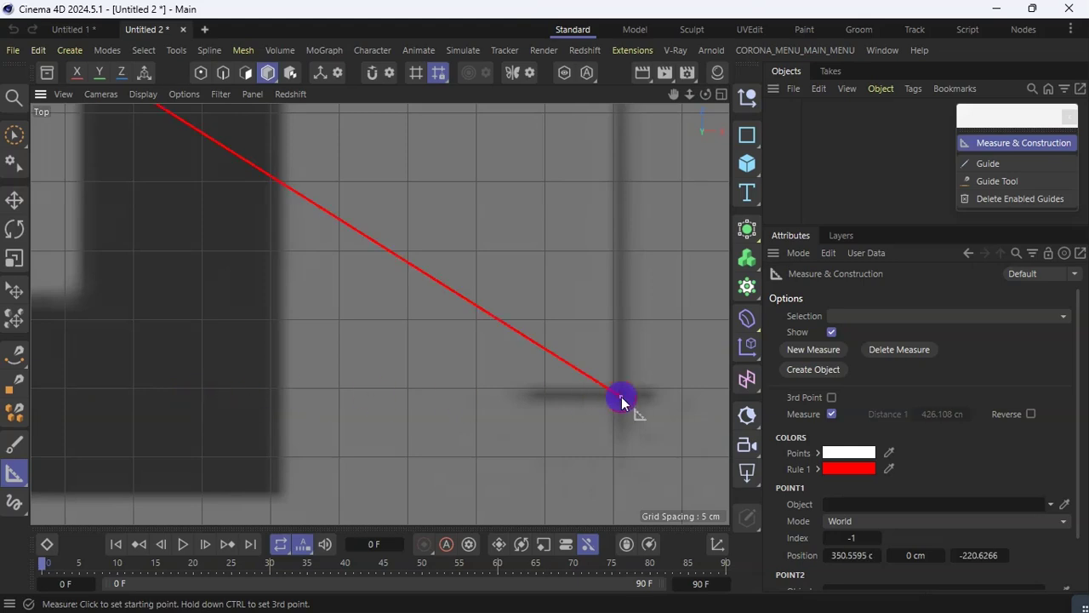
# Step: Place the measure's end point at the upper tick of the 15'2" dimension line and inspect the distance label
pyautogui.scroll(-5, 621, 400)
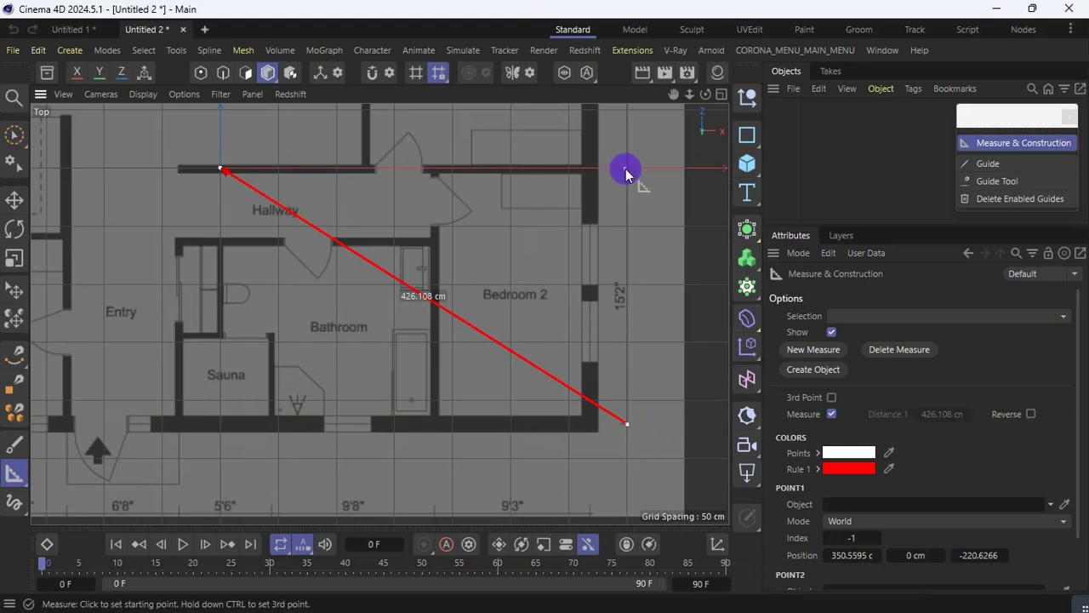
pyautogui.scroll(6, 627, 168)
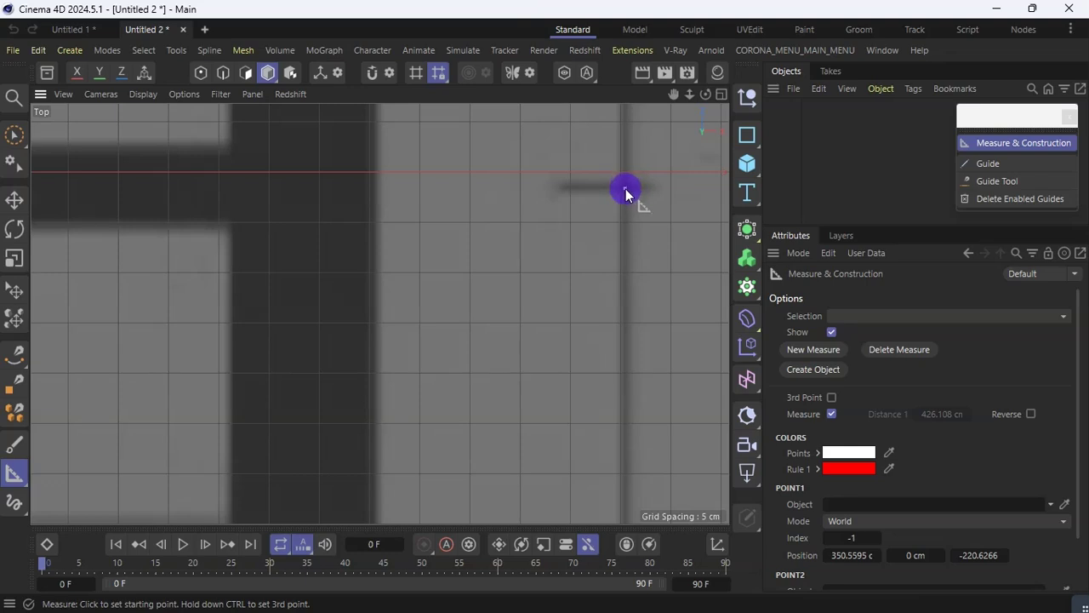
pyautogui.click(624, 187)
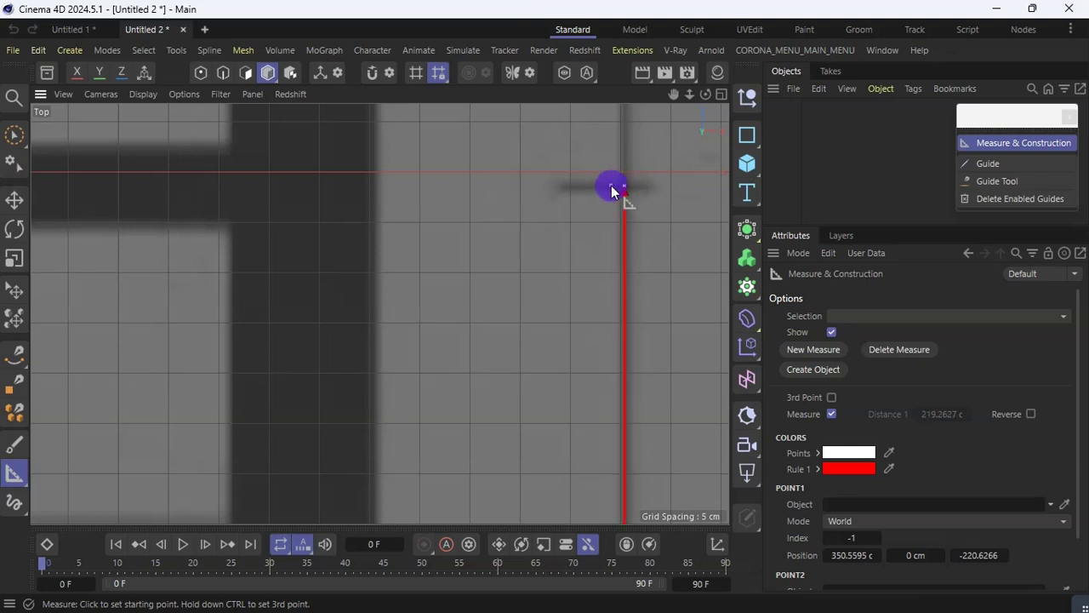
pyautogui.scroll(-4, 606, 190)
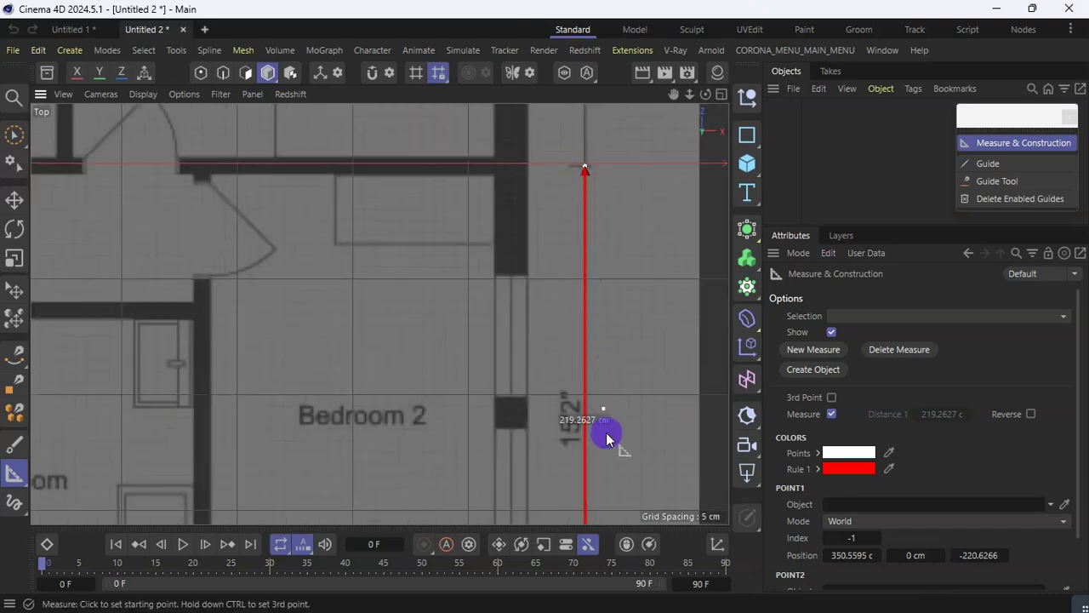
pyautogui.scroll(1, 610, 453)
pyautogui.scroll(5, 610, 453)
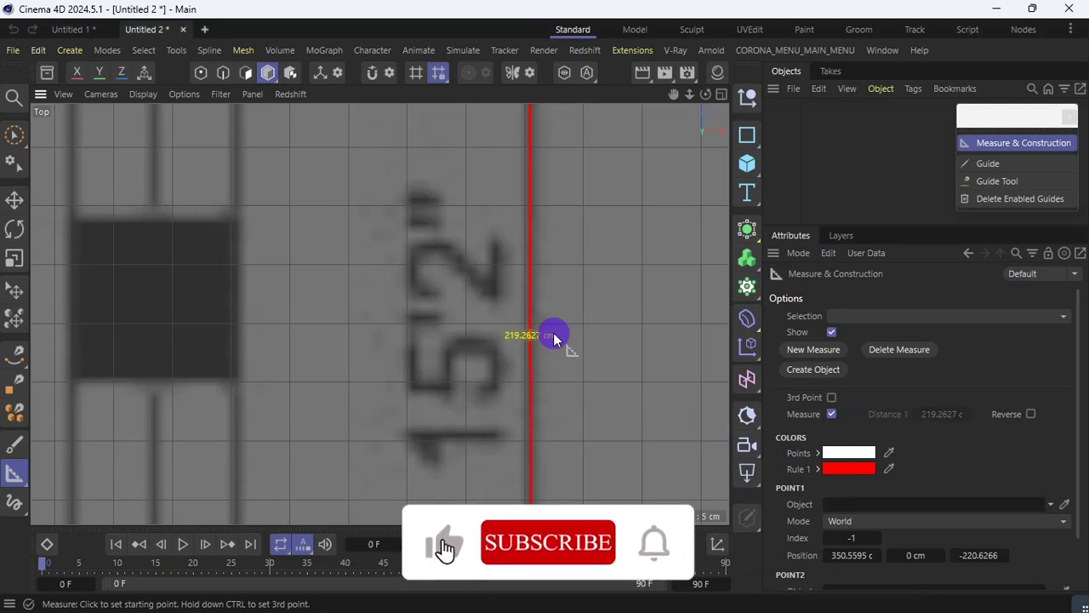
# Step: Open the project settings, try Meters as the project scale unit, and set it to Feet
pyautogui.hotkey('ctrl', 'd')
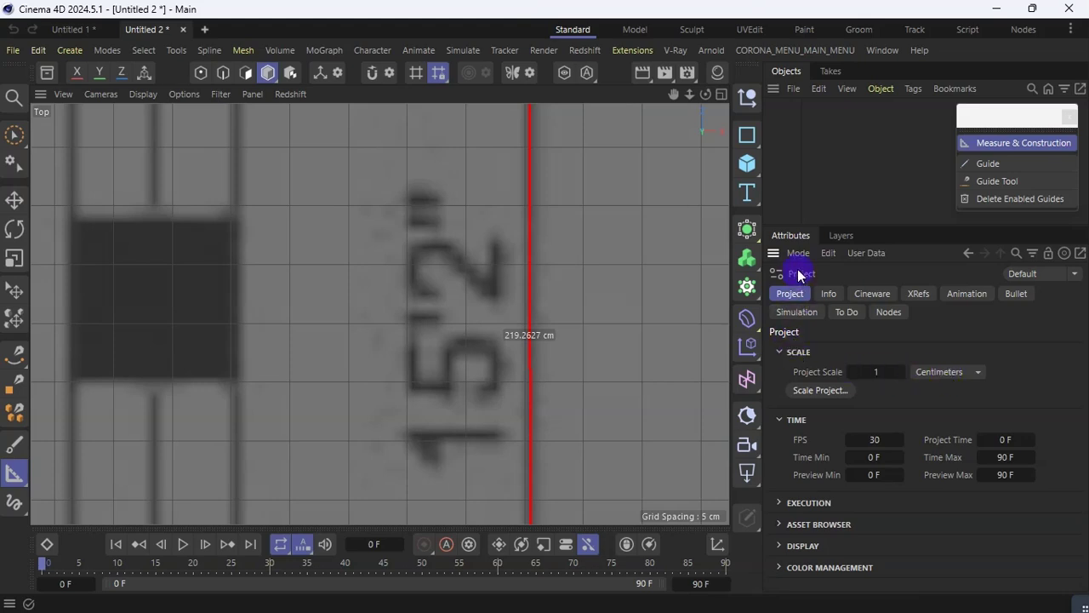
pyautogui.click(948, 372)
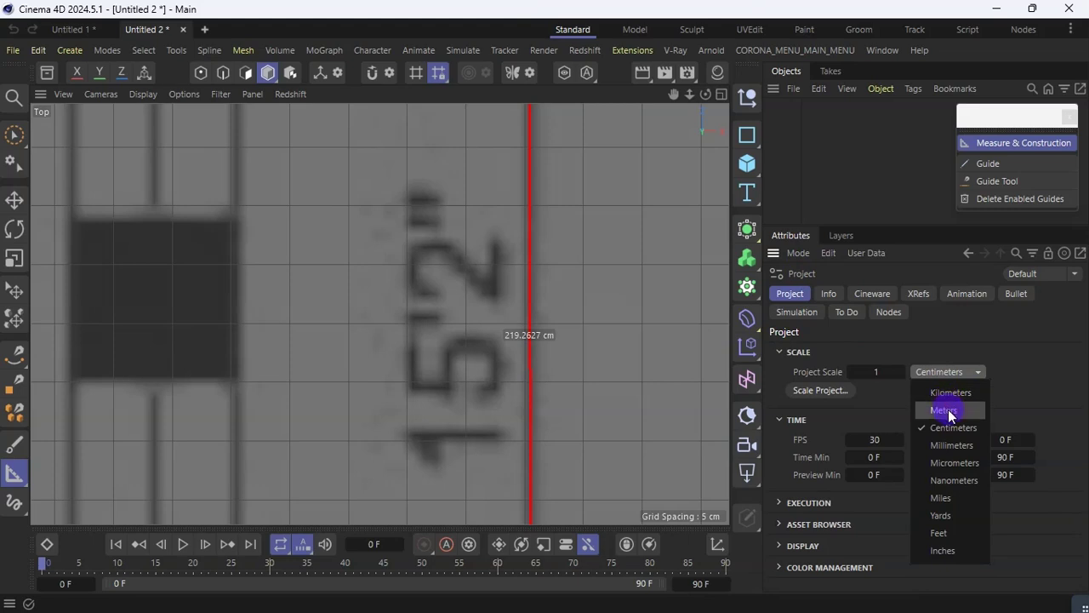
pyautogui.click(944, 410)
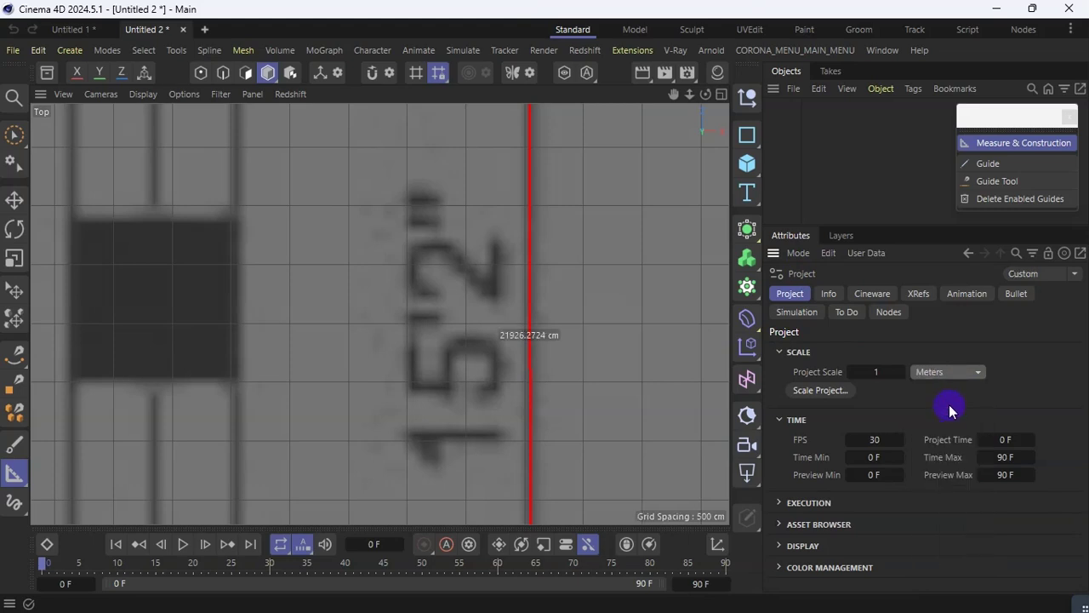
pyautogui.click(932, 372)
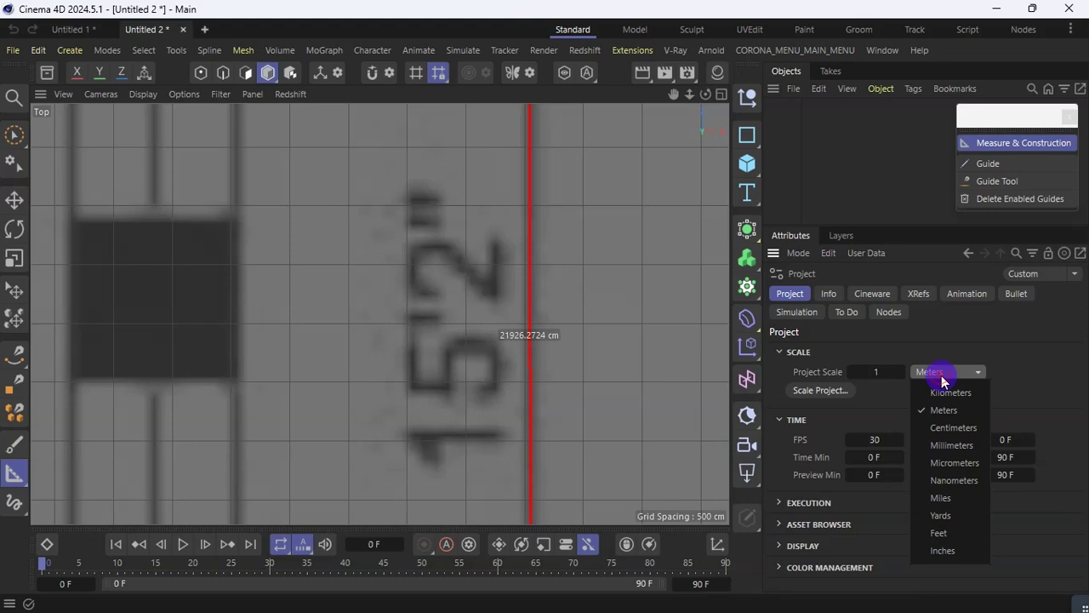
pyautogui.click(935, 530)
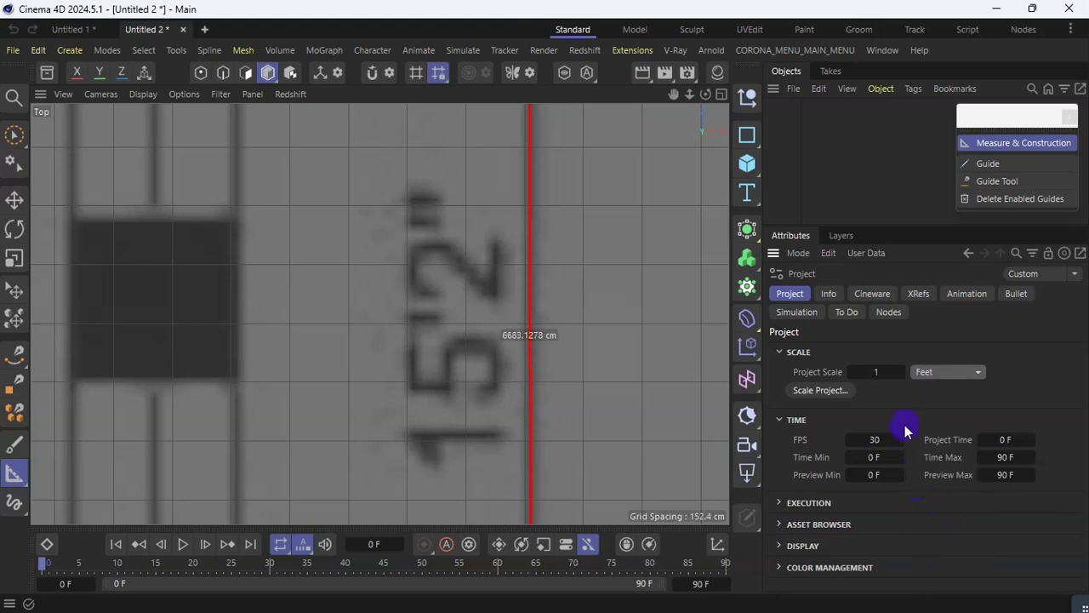
pyautogui.click(547, 330)
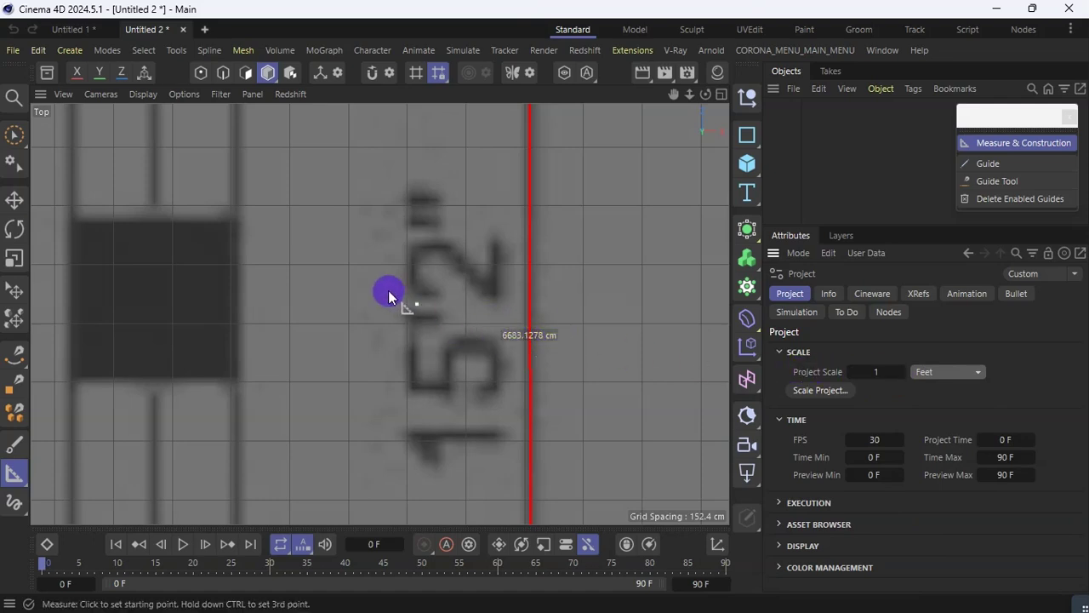
# Step: Set the display units in the Units preferences to Feet and close the preferences
pyautogui.click(35, 51)
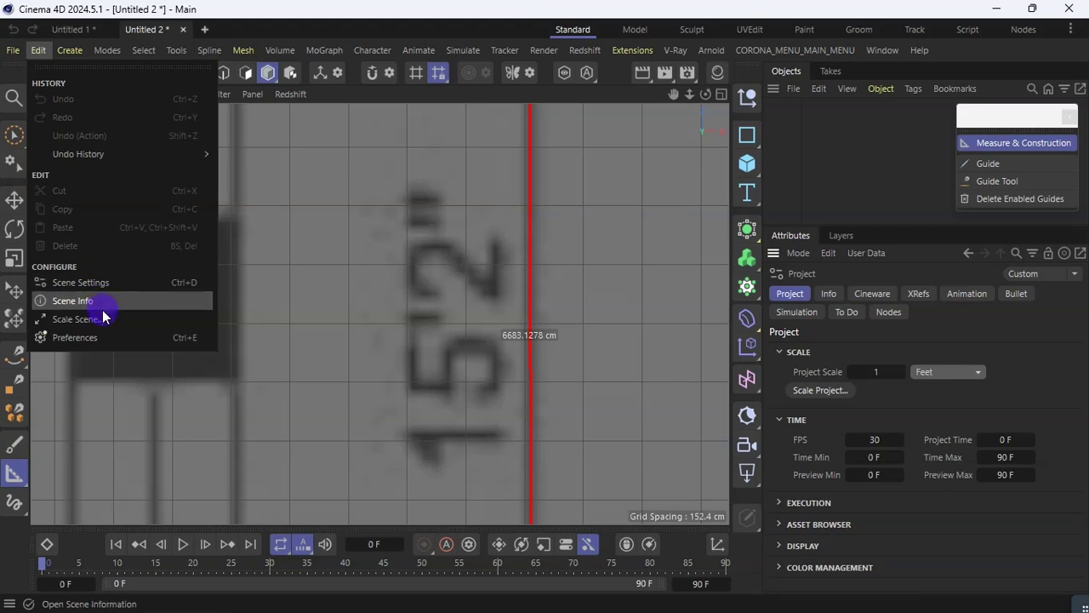
pyautogui.click(96, 337)
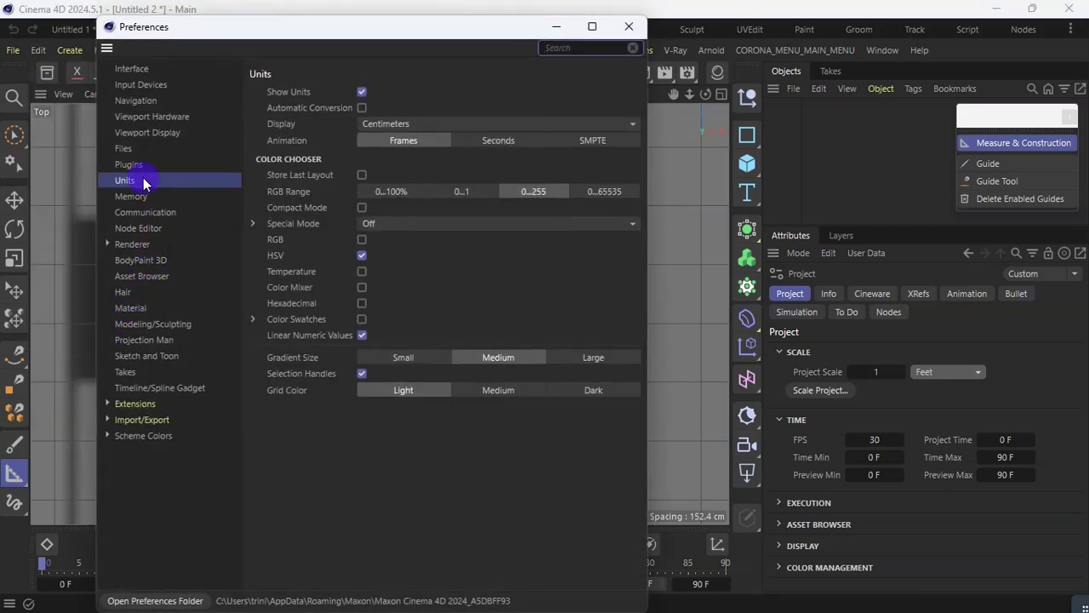
pyautogui.click(398, 125)
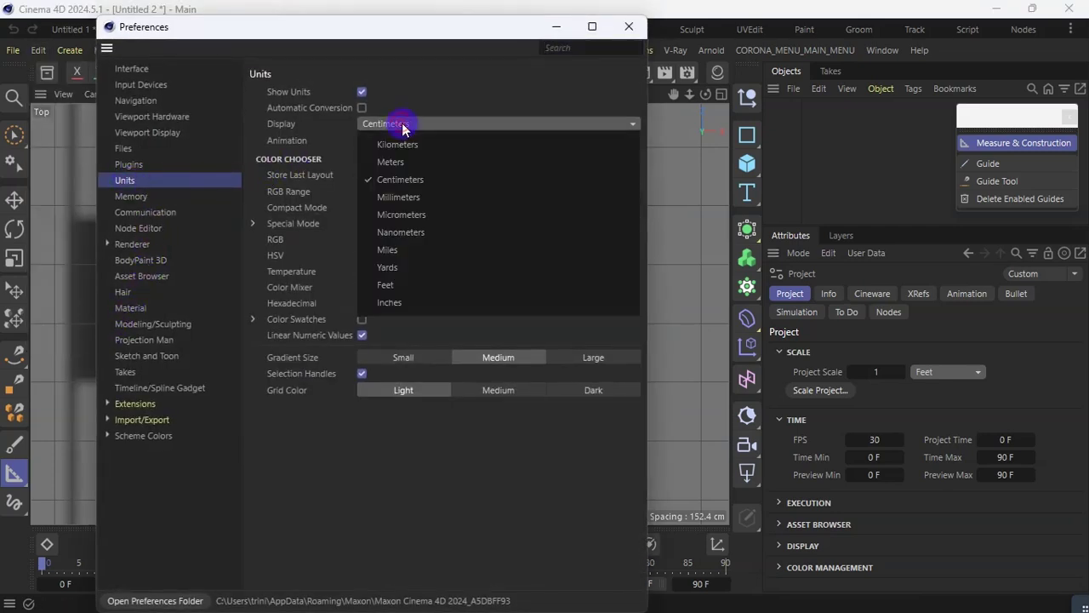
pyautogui.click(408, 286)
pyautogui.click(628, 26)
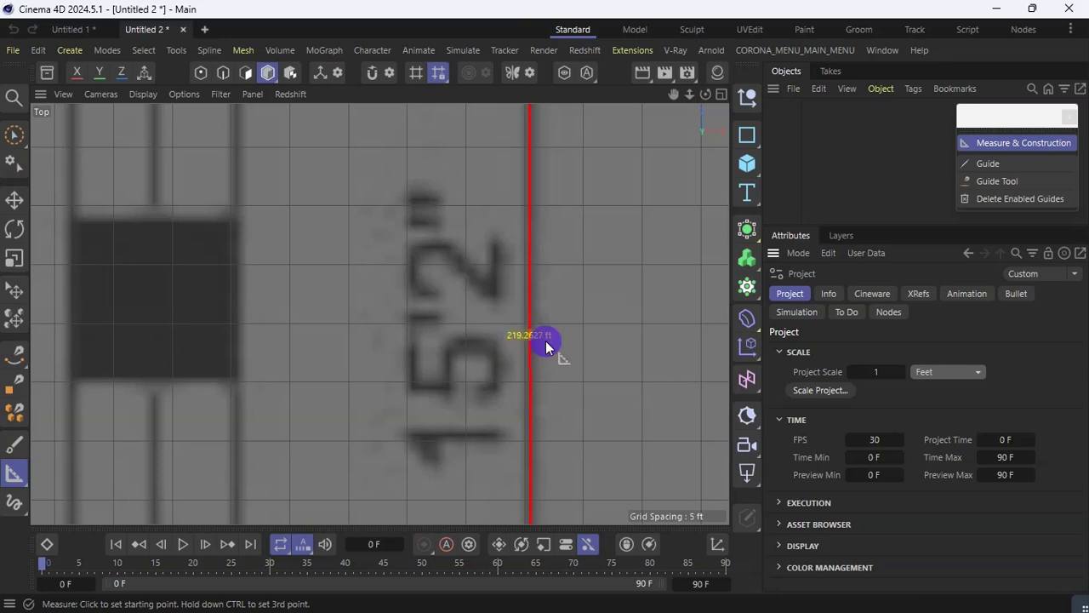
# Step: Examine the measure beside Bedroom 2 against the printed 15'2" dimension and the floor plan's nearby wall corner
pyautogui.scroll(-5, 572, 324)
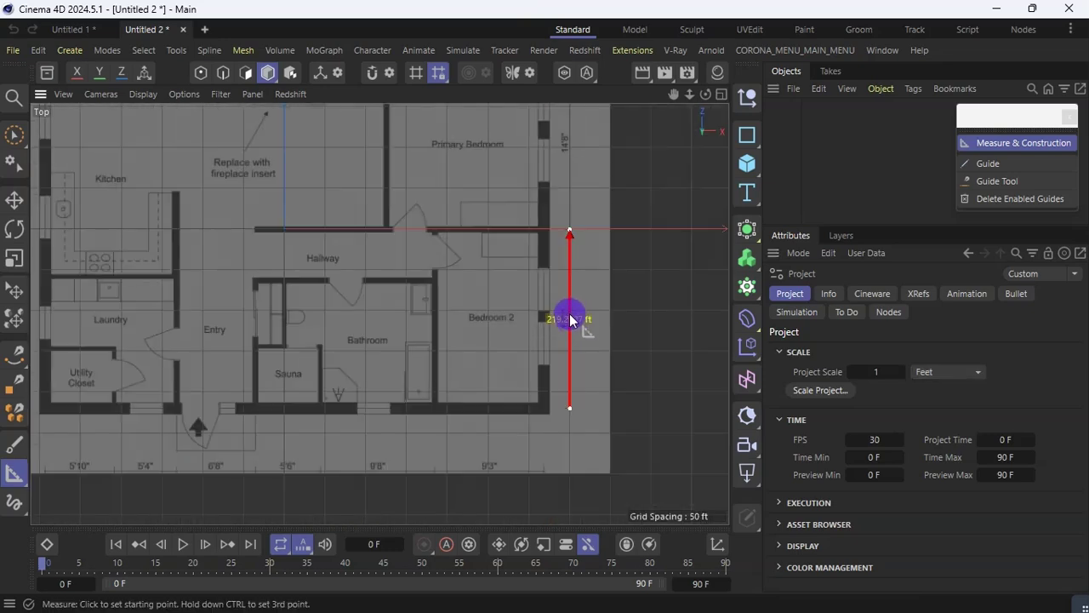
pyautogui.scroll(1, 566, 275)
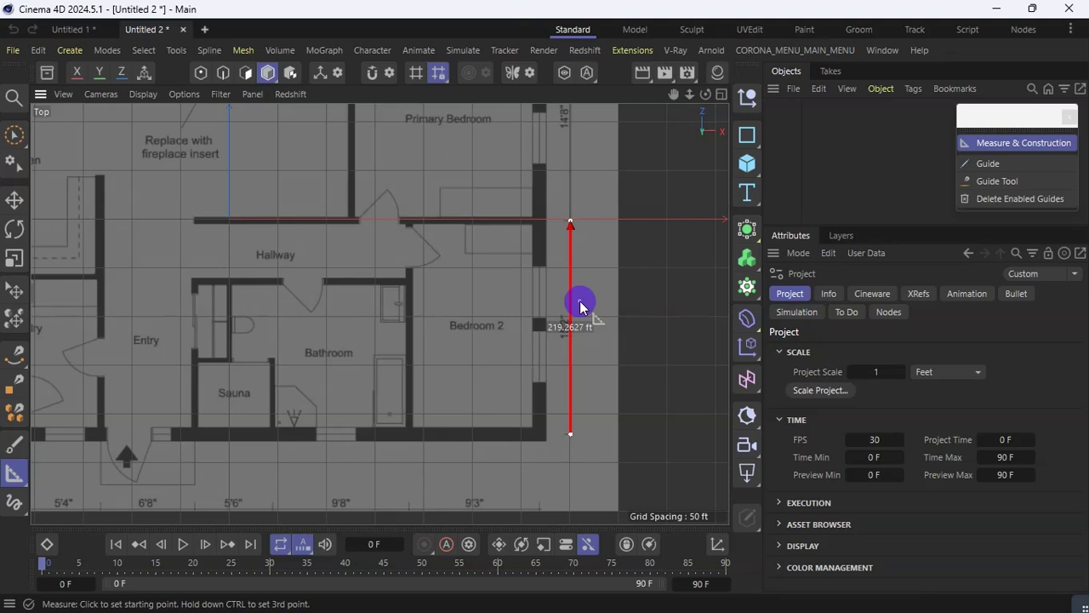
pyautogui.scroll(1, 581, 305)
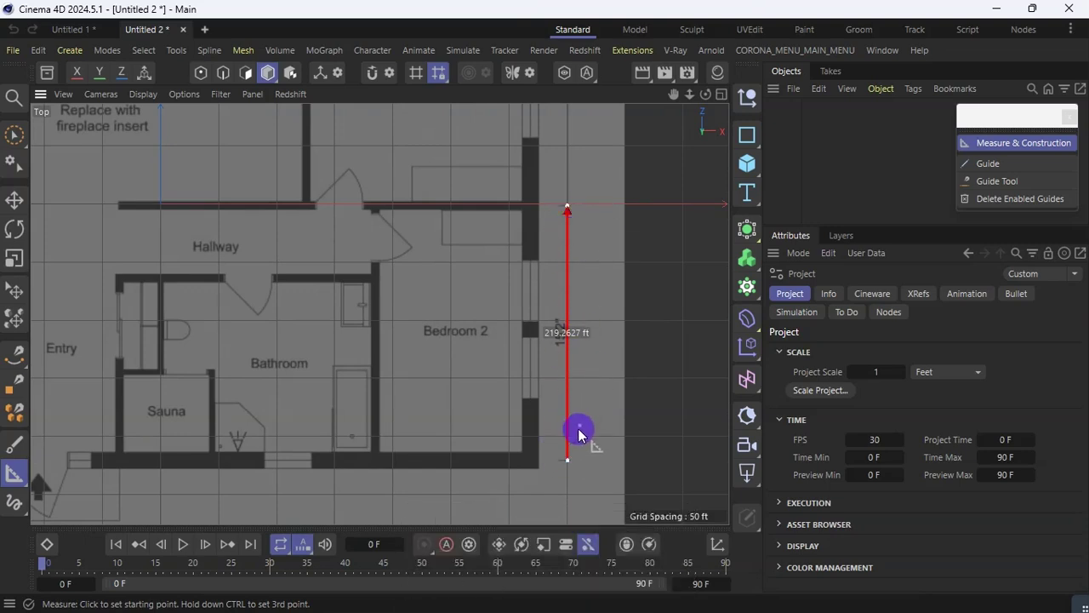
pyautogui.scroll(-5, 574, 398)
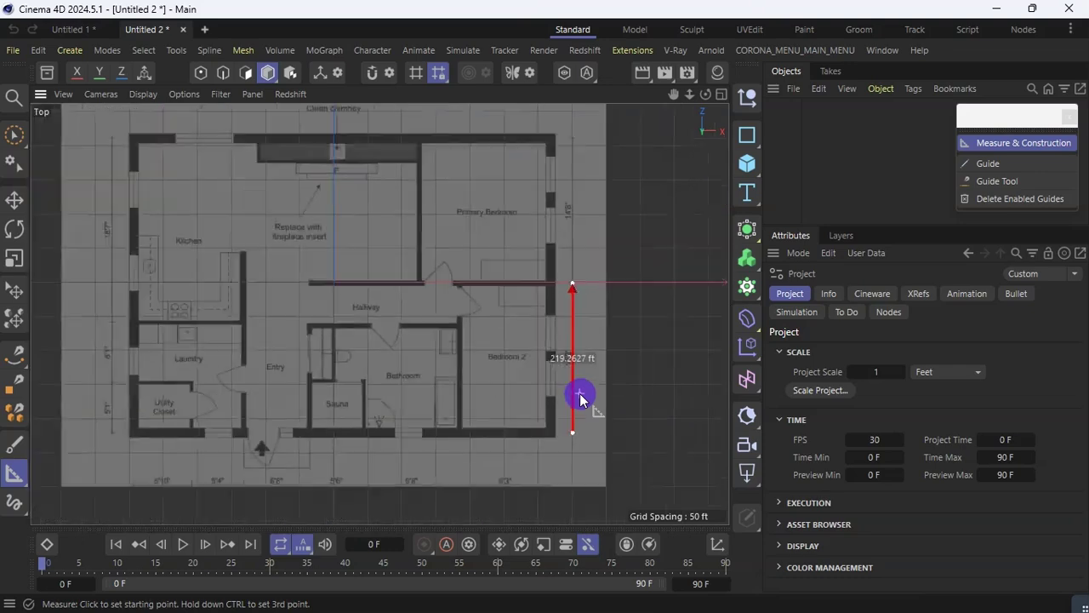
pyautogui.scroll(1, 558, 430)
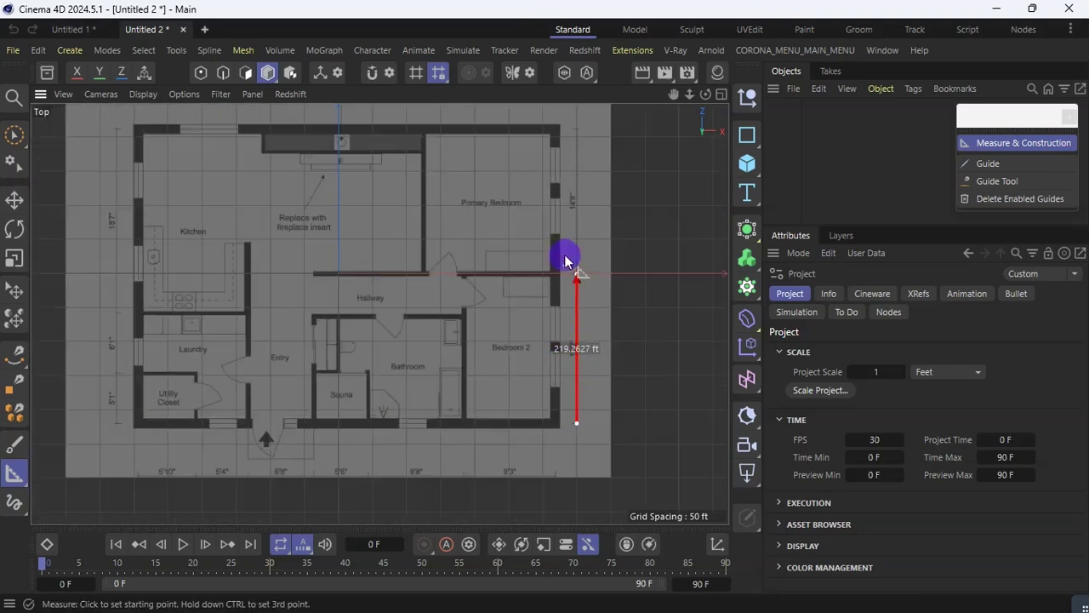
pyautogui.scroll(5, 560, 426)
pyautogui.scroll(2, 560, 426)
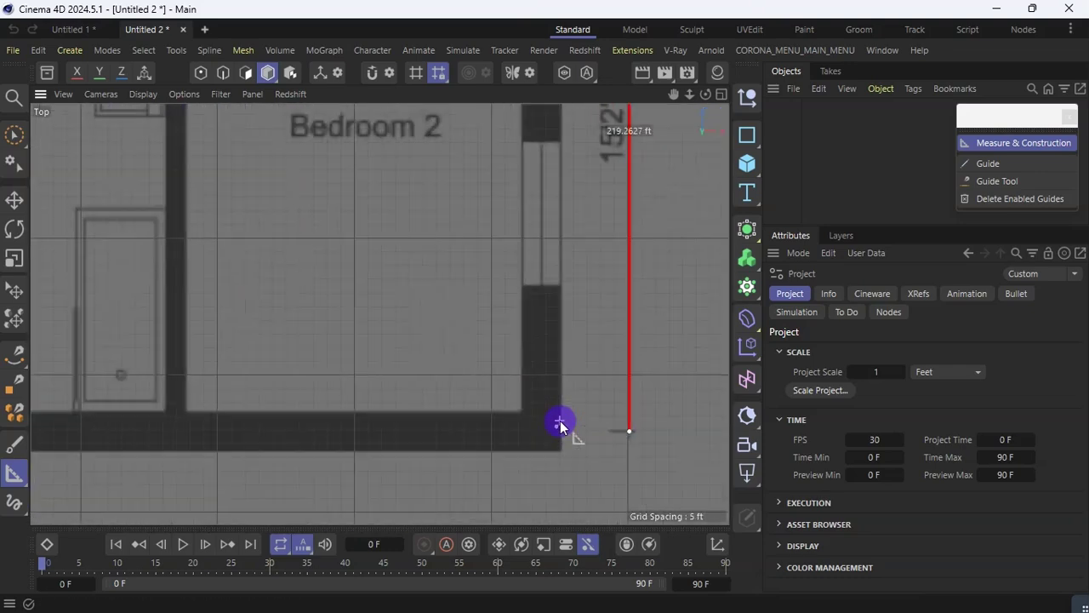
# Step: Add a cube, roughly resize its footprint to a narrow wall shape, and move it to Bedroom 2's lower outer wall corner
pyautogui.click(748, 135)
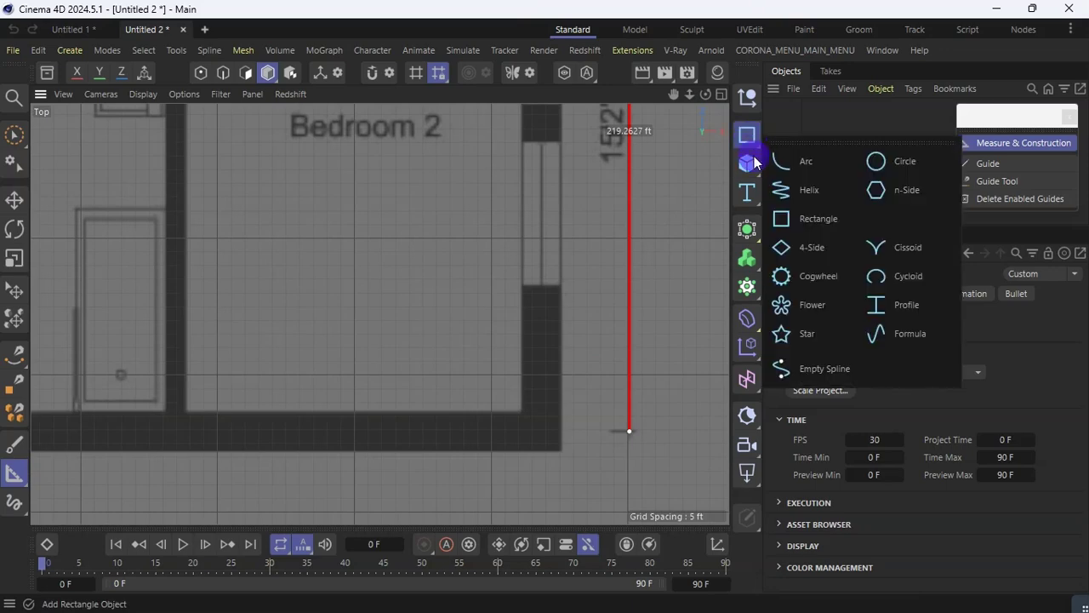
pyautogui.click(748, 162)
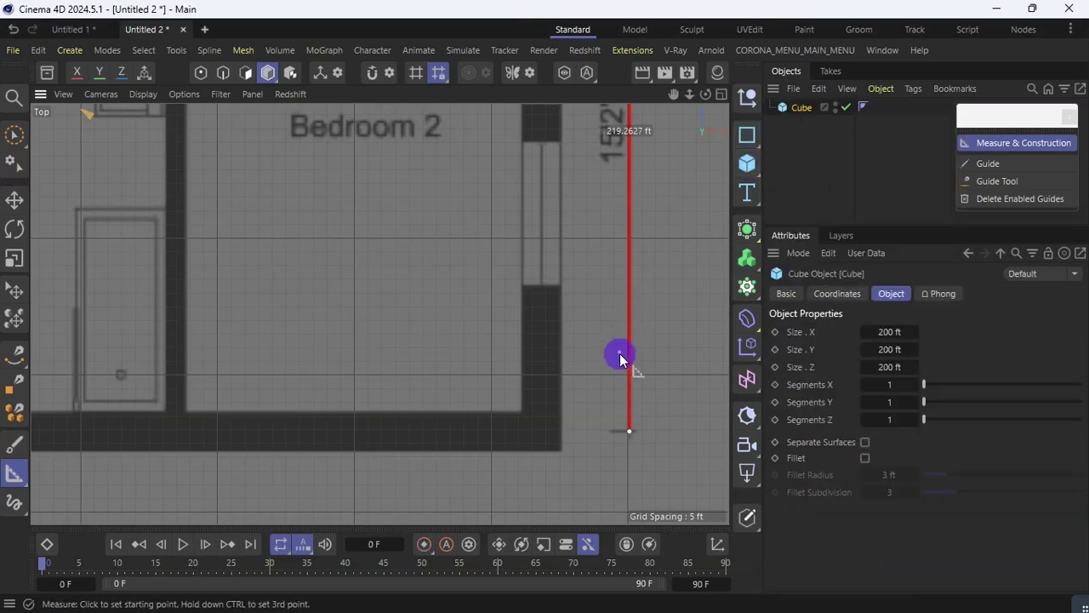
pyautogui.scroll(-7, 620, 359)
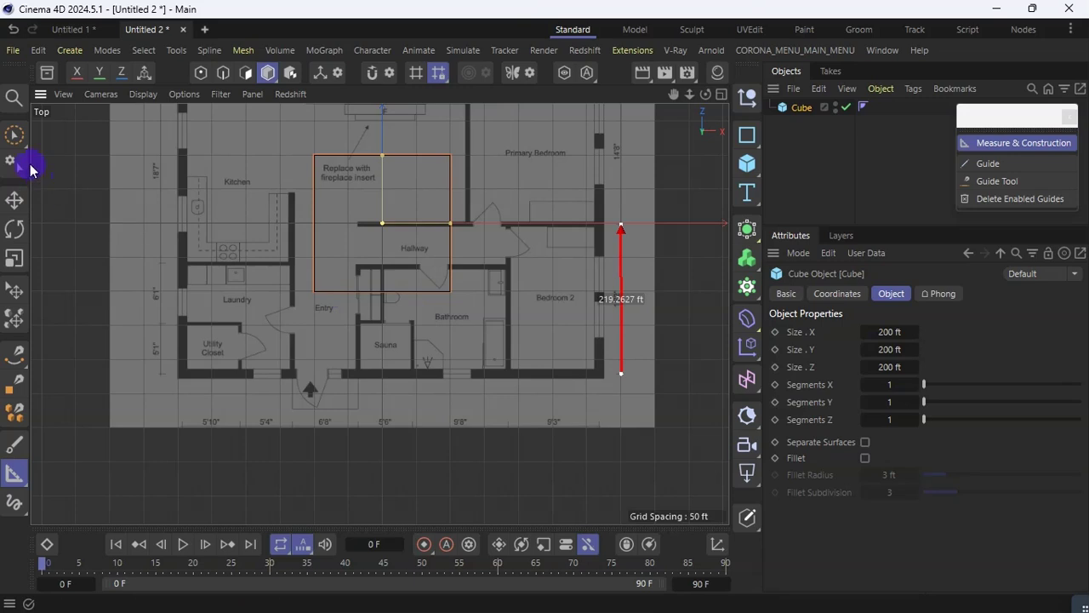
pyautogui.click(14, 136)
pyautogui.moveTo(382, 155); pyautogui.dragTo(382, 278)
pyautogui.moveTo(450, 345); pyautogui.dragTo(403, 346)
pyautogui.moveTo(450, 347); pyautogui.dragTo(661, 356)
# Step: Fit the cube's width and length to the solid exterior wall segment between Bedroom 2's lower corner and its window
pyautogui.scroll(7, 620, 357)
pyautogui.moveTo(592, 311)
pyautogui.mouseDown()
pyautogui.moveTo(524, 311)
pyautogui.moveTo(590, 312)
pyautogui.mouseUp()
pyautogui.moveTo(523, 244); pyautogui.dragTo(523, 228)
pyautogui.moveTo(554, 297); pyautogui.dragTo(546, 297)
pyautogui.moveTo(592, 298); pyautogui.dragTo(588, 298)
pyautogui.moveTo(519, 147); pyautogui.dragTo(519, 207)
pyautogui.moveTo(520, 298); pyautogui.dragTo(520, 355)
pyautogui.moveTo(519, 267); pyautogui.dragTo(520, 262)
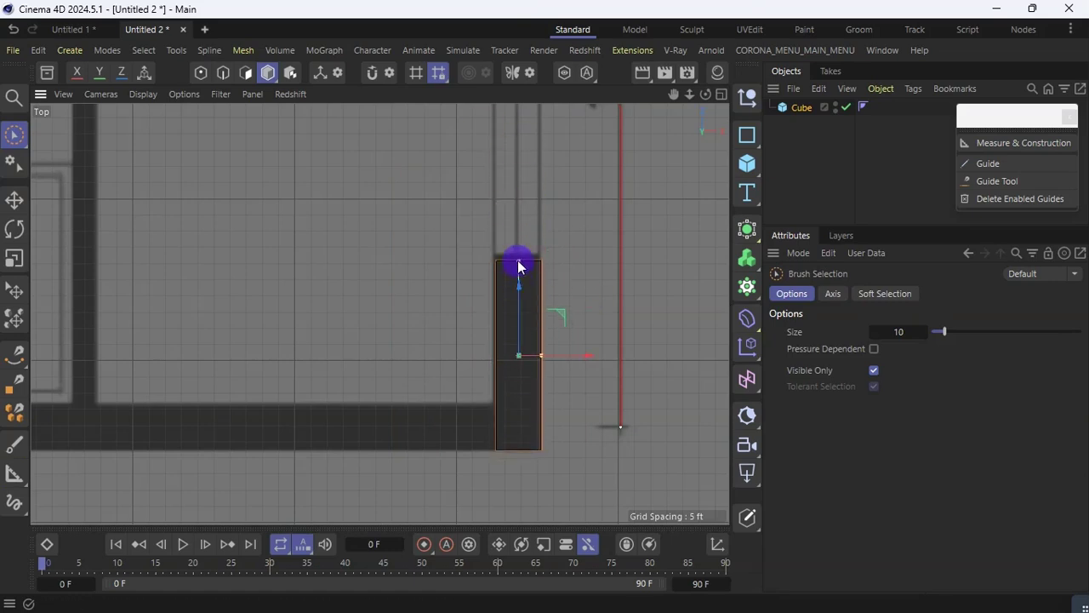
pyautogui.scroll(4, 519, 267)
pyautogui.scroll(-2, 567, 321)
# Step: Make the cube editable, switch to polygon mode, and activate the Rectangle Selection tool
pyautogui.rightClick(805, 107)
pyautogui.click(856, 412)
pyautogui.click(239, 71)
pyautogui.moveTo(14, 137); pyautogui.dragTo(106, 192)
# Step: Extrude the cube's upper end polygon in sections along the exterior wall, past Bedroom 2's windows up to the Primary Bedroom window
pyautogui.scroll(-4, 504, 201)
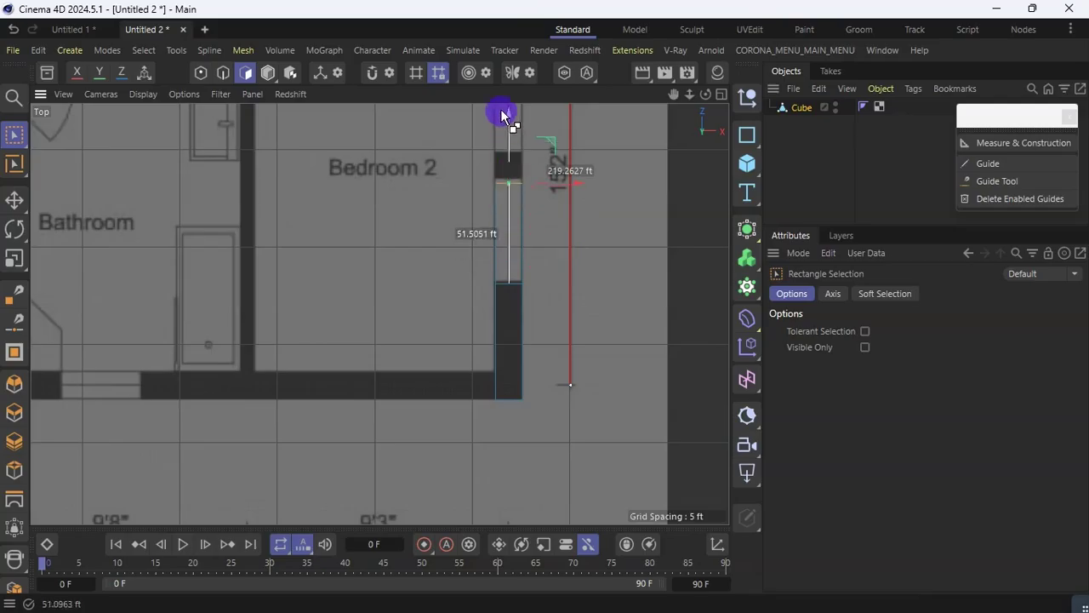
pyautogui.keyDown('ctrl'); pyautogui.moveTo(501, 109); pyautogui.dragTo(501, 105); pyautogui.keyUp('ctrl')
pyautogui.scroll(5, 504, 126)
pyautogui.scroll(-4, 494, 185)
pyautogui.keyDown('ctrl'); pyautogui.moveTo(491, 274); pyautogui.dragTo(491, 245); pyautogui.keyUp('ctrl')
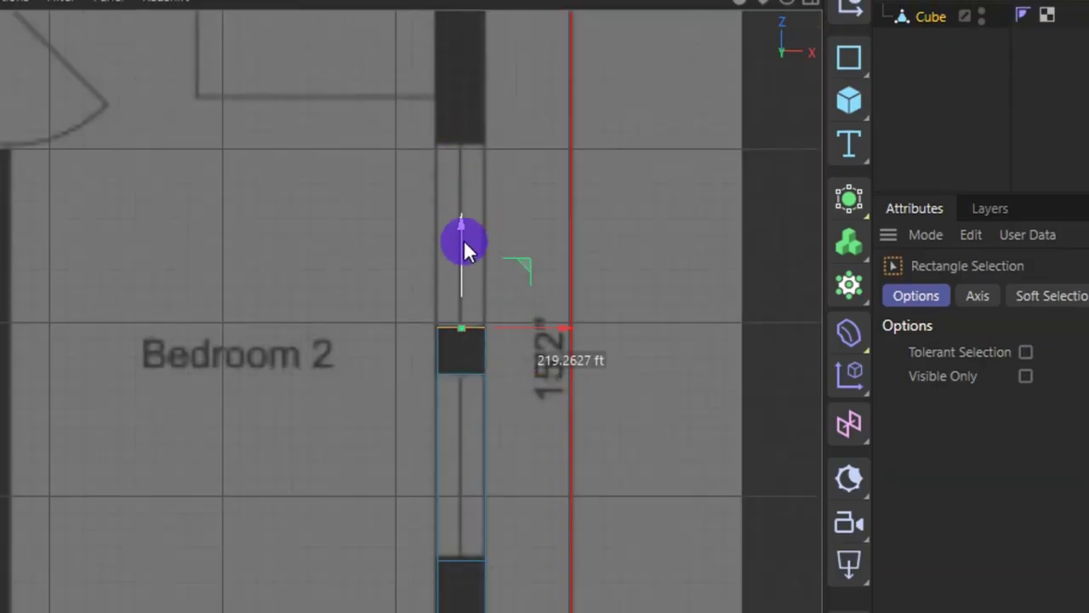
pyautogui.scroll(-6, 464, 240)
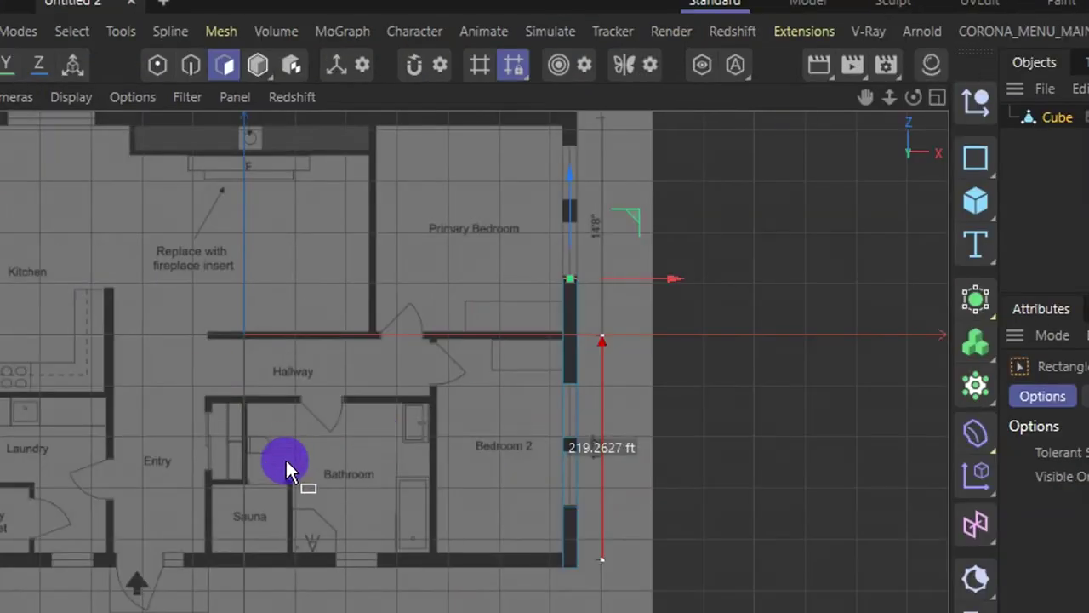
# Step: Inspect the extruded wall in the perspective view, and return to the maximized top view of the floor plan
pyautogui.click(936, 97)
pyautogui.click(374, 94)
pyautogui.hotkey('ctrl', 'Tab')
pyautogui.keyDown('alt'); pyautogui.moveTo(565, 214); pyautogui.dragTo(476, 334); pyautogui.keyUp('alt')
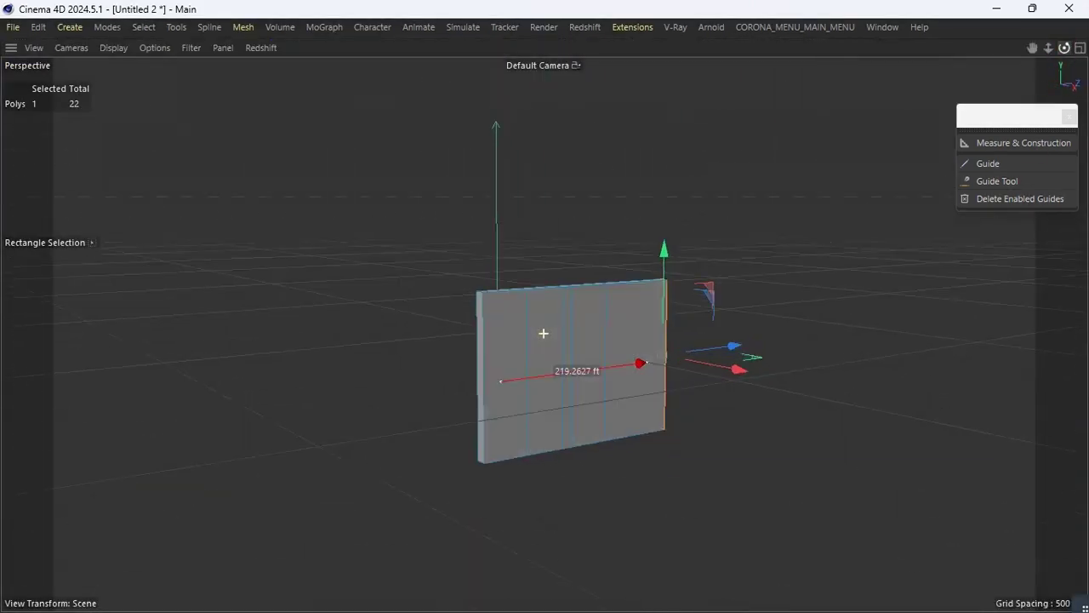
pyautogui.hotkey('ctrl', 'Tab')
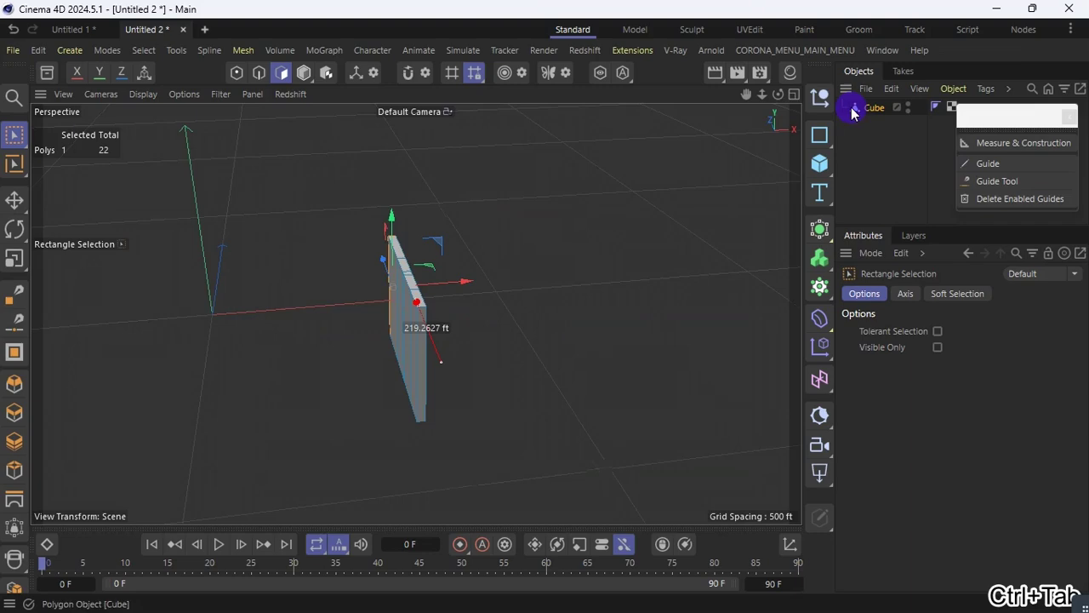
pyautogui.click(794, 94)
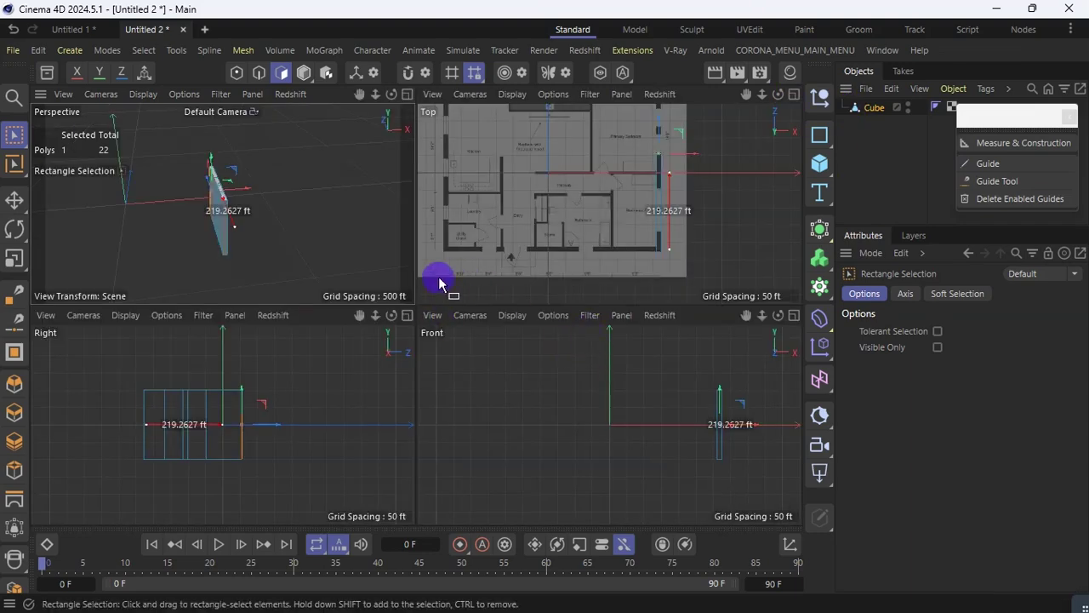
pyautogui.click(792, 94)
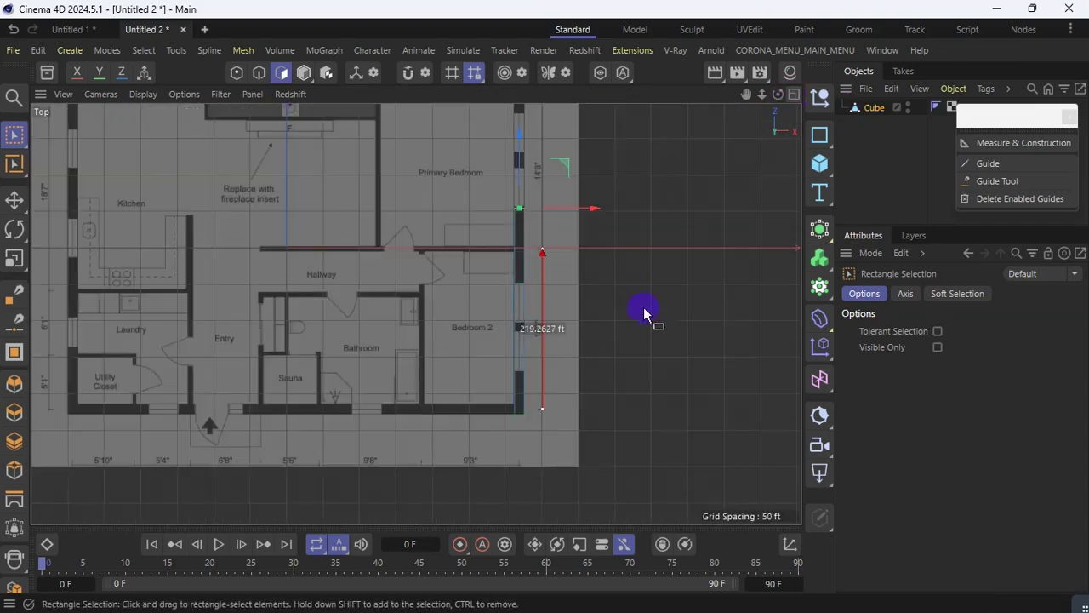
# Step: Start Measure & Construction and move the measure's start point to the wall cube's lower outer corner beside Bedroom 2
pyautogui.scroll(-5, 694, 419)
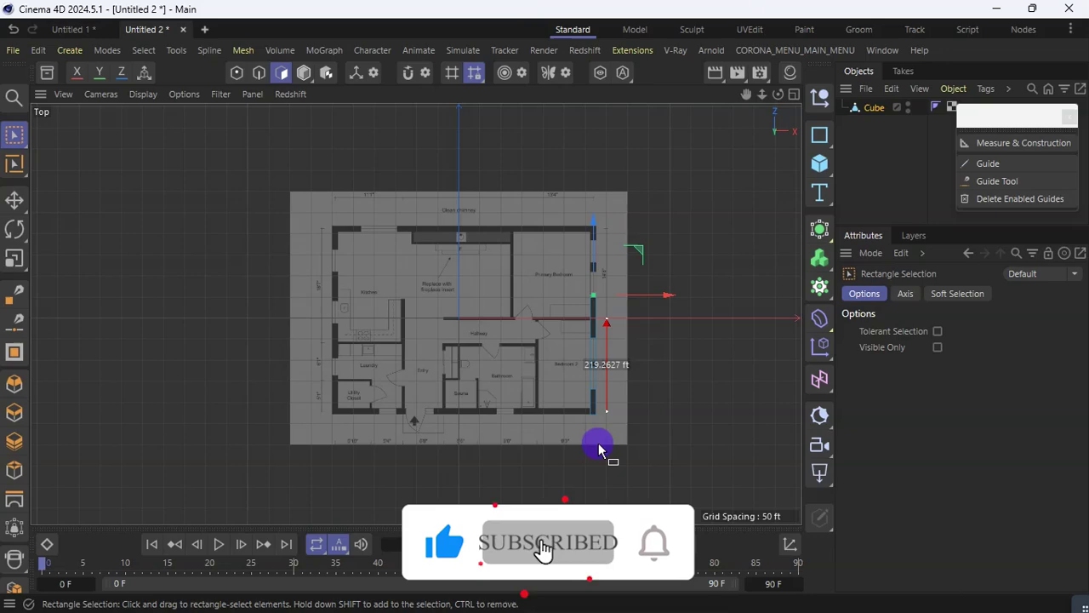
pyautogui.scroll(10, 605, 428)
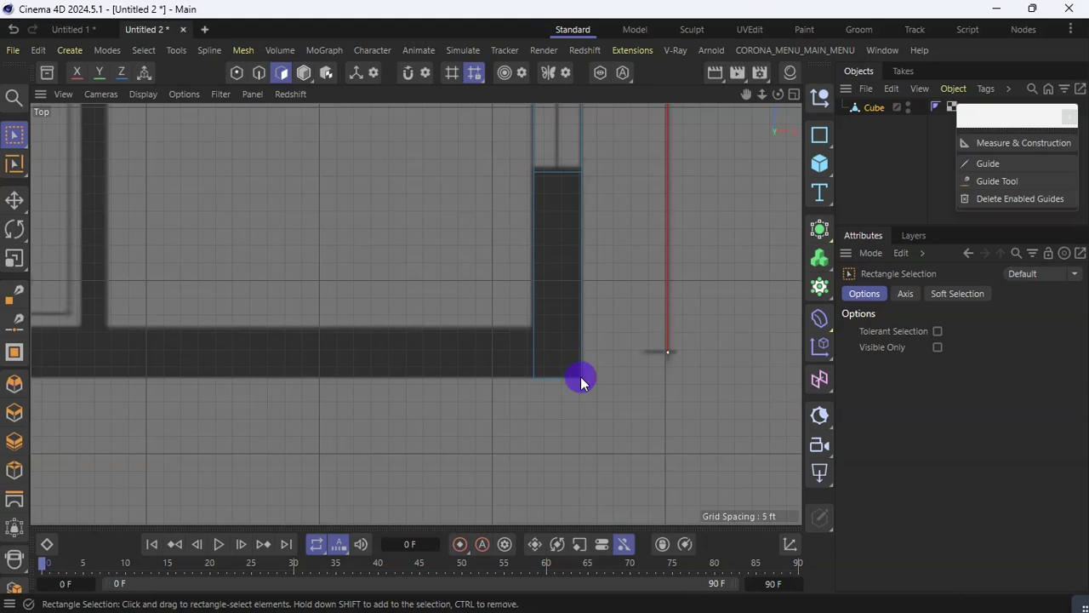
pyautogui.click(1001, 147)
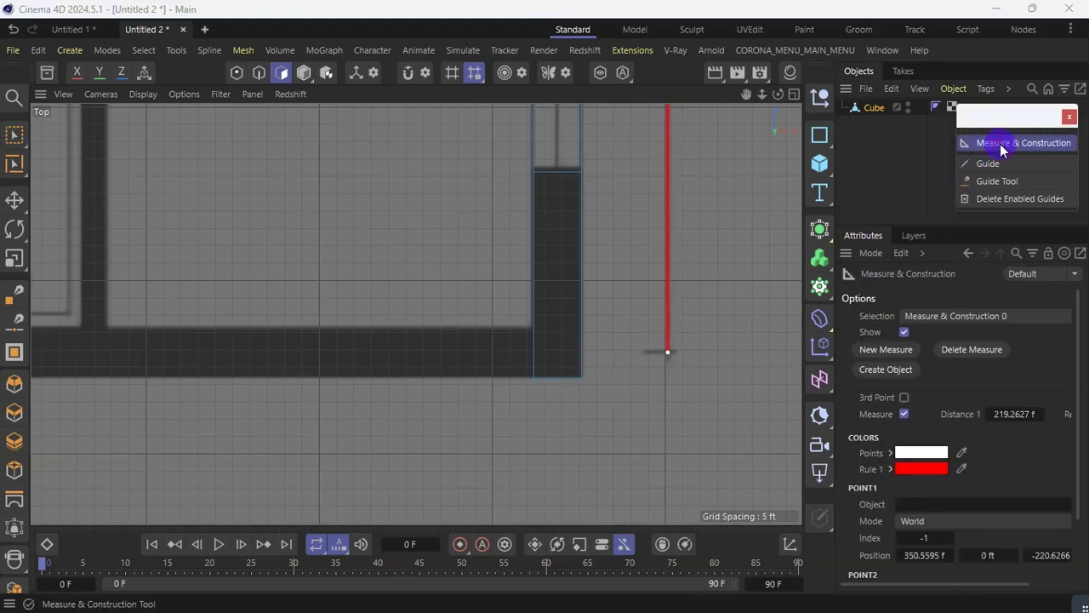
pyautogui.click(580, 383)
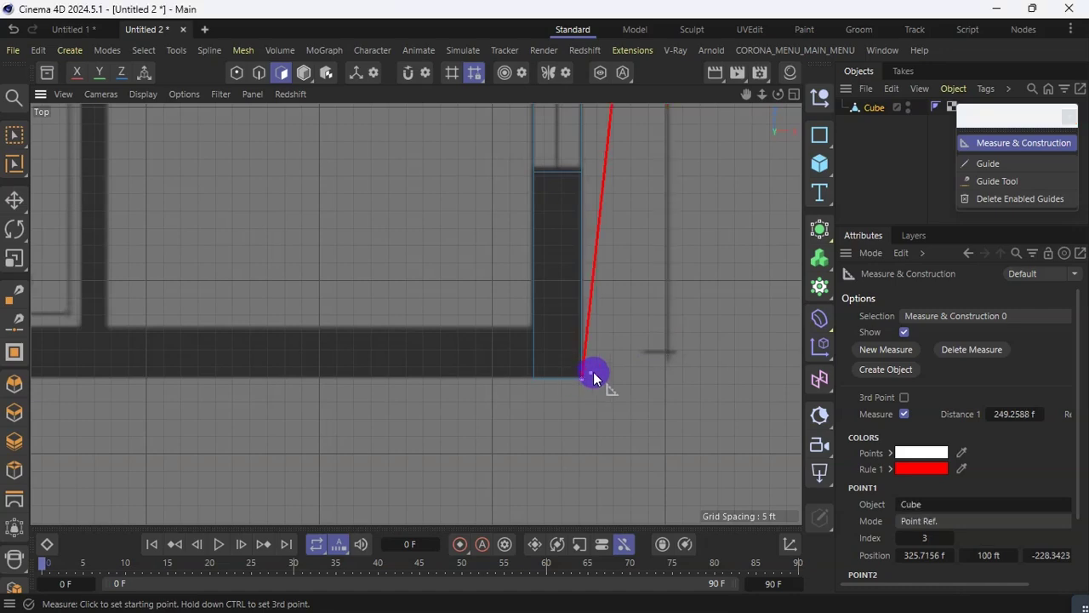
# Step: Move the measure's end point to the exterior wall's upper outer corner beside the Primary Bedroom and inspect the full wall distance
pyautogui.scroll(-5, 588, 396)
pyautogui.scroll(-3, 569, 182)
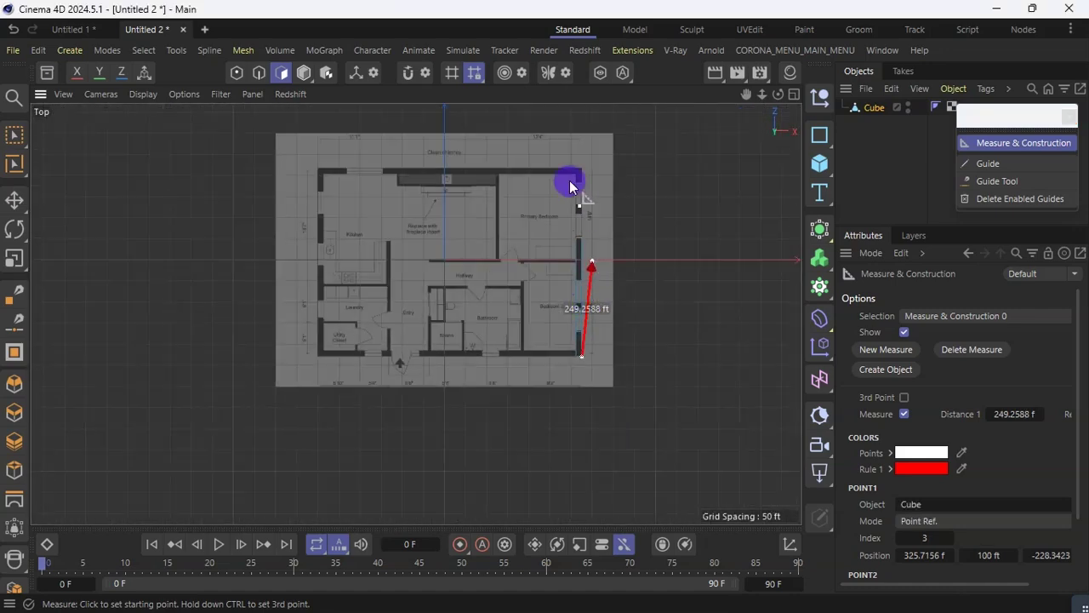
pyautogui.scroll(8, 613, 175)
pyautogui.scroll(4, 575, 181)
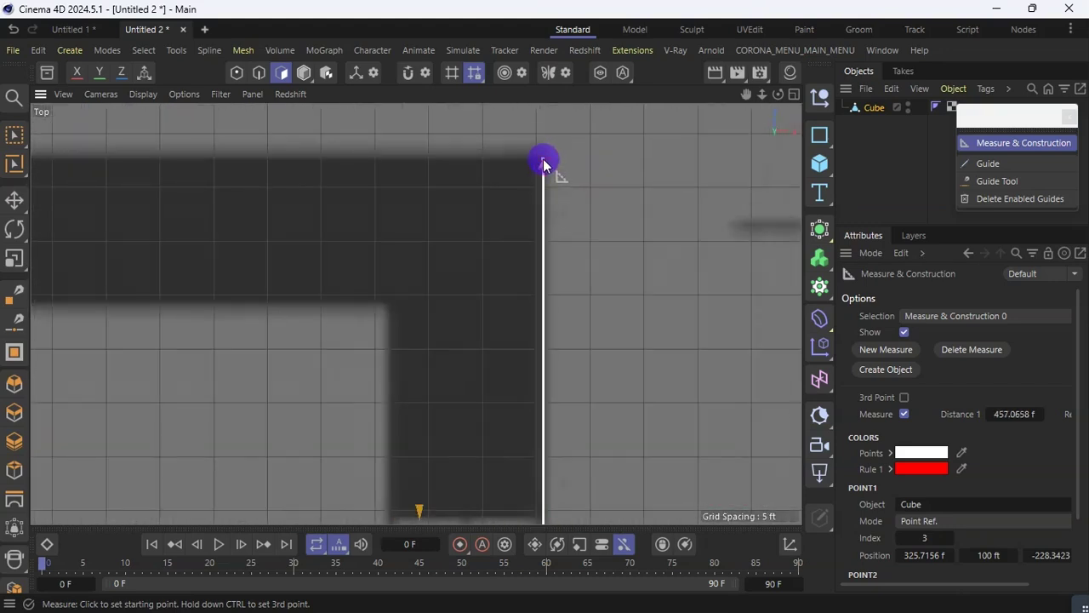
pyautogui.scroll(-3, 595, 183)
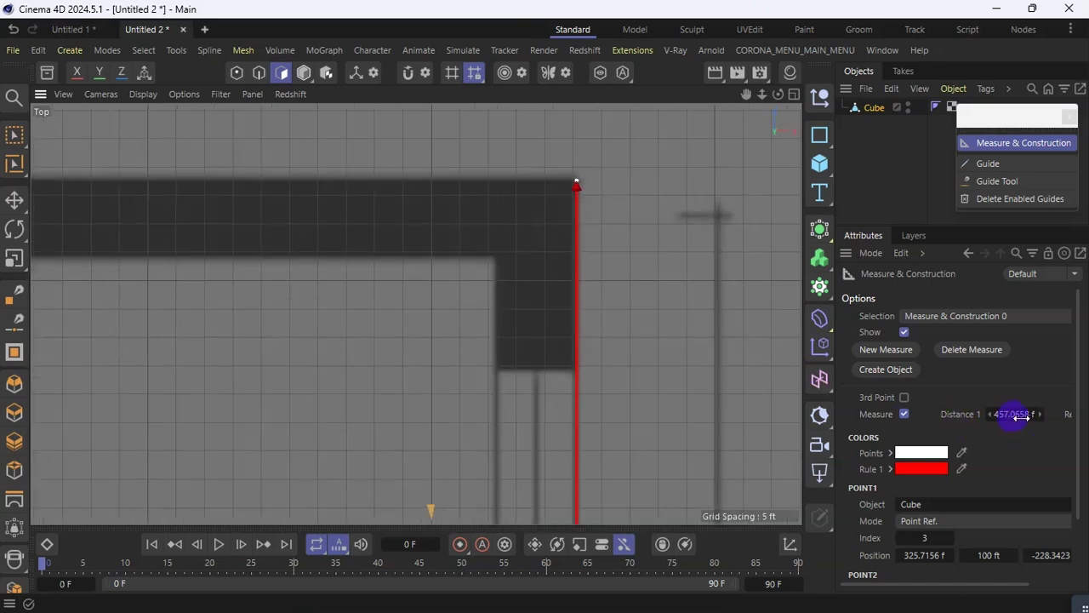
pyautogui.scroll(-8, 669, 199)
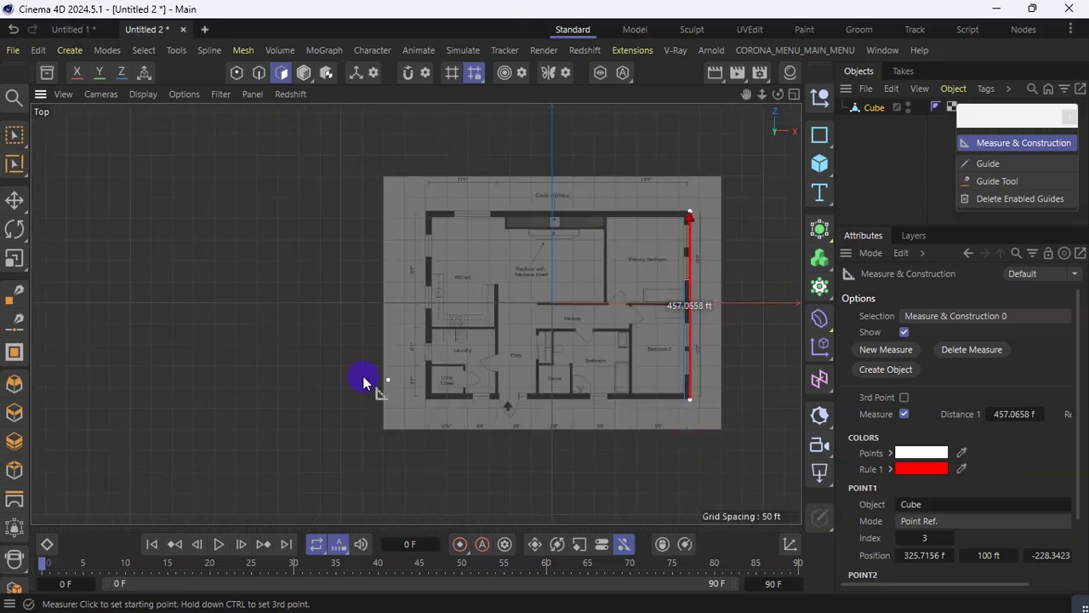
# Step: Add a third measure point at the exterior wall's lower outer corner beside the Utility Closet to measure the second distance and the angle
pyautogui.scroll(2, 499, 417)
pyautogui.scroll(5, 448, 405)
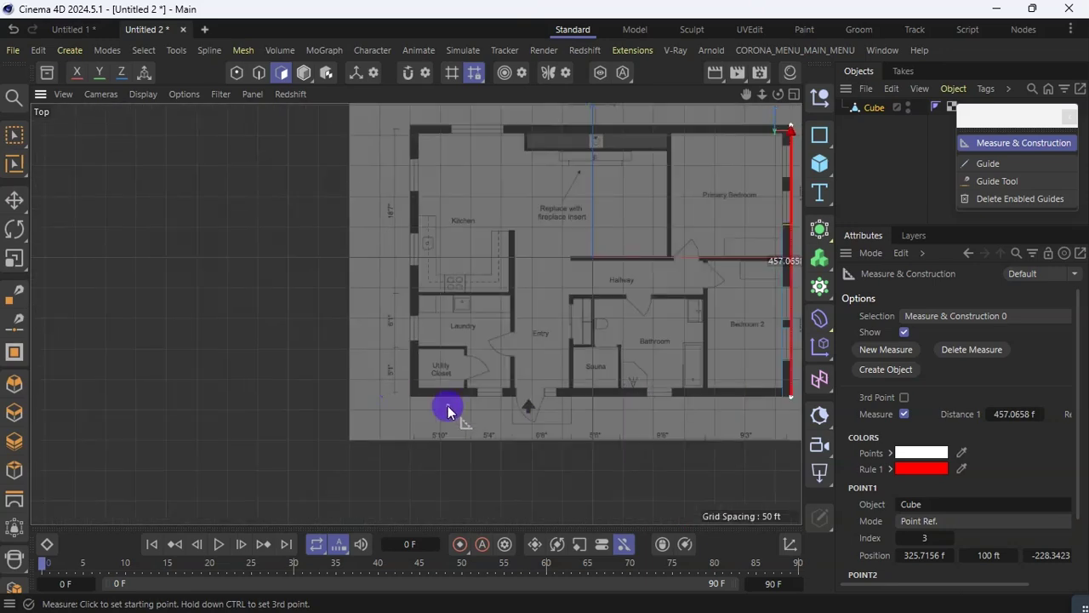
pyautogui.scroll(8, 410, 401)
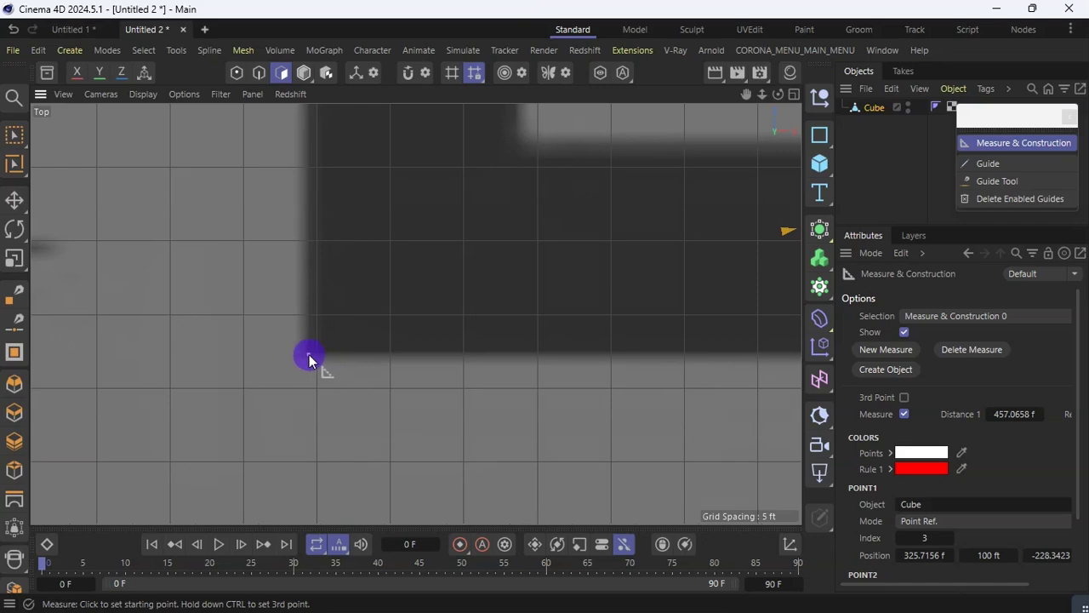
pyautogui.keyDown('ctrl'); pyautogui.click(308, 358); pyautogui.keyUp('ctrl')
pyautogui.scroll(-5, 179, 355)
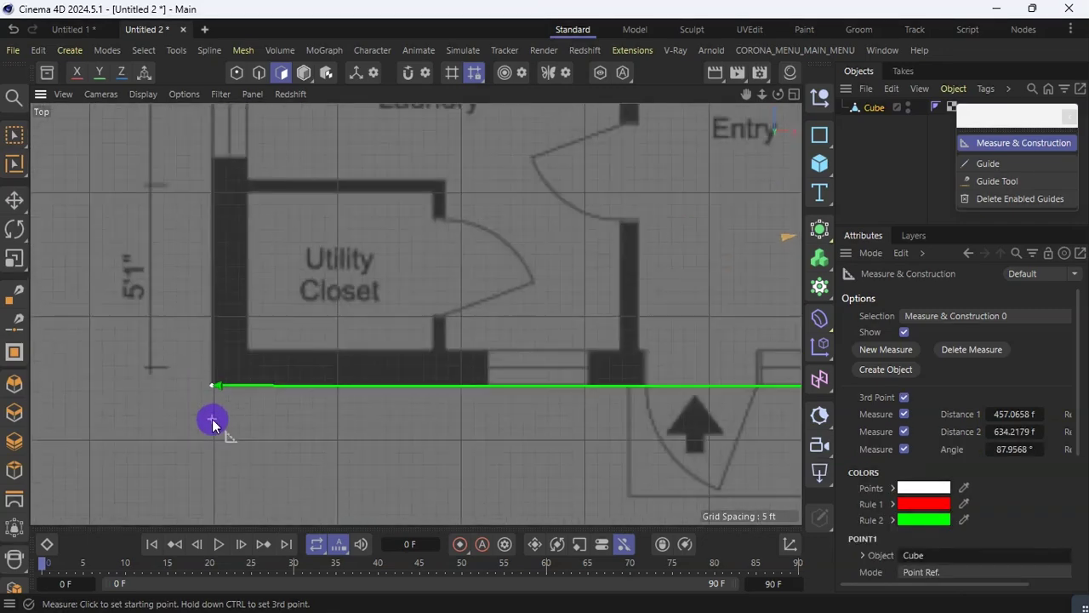
pyautogui.scroll(-8, 212, 423)
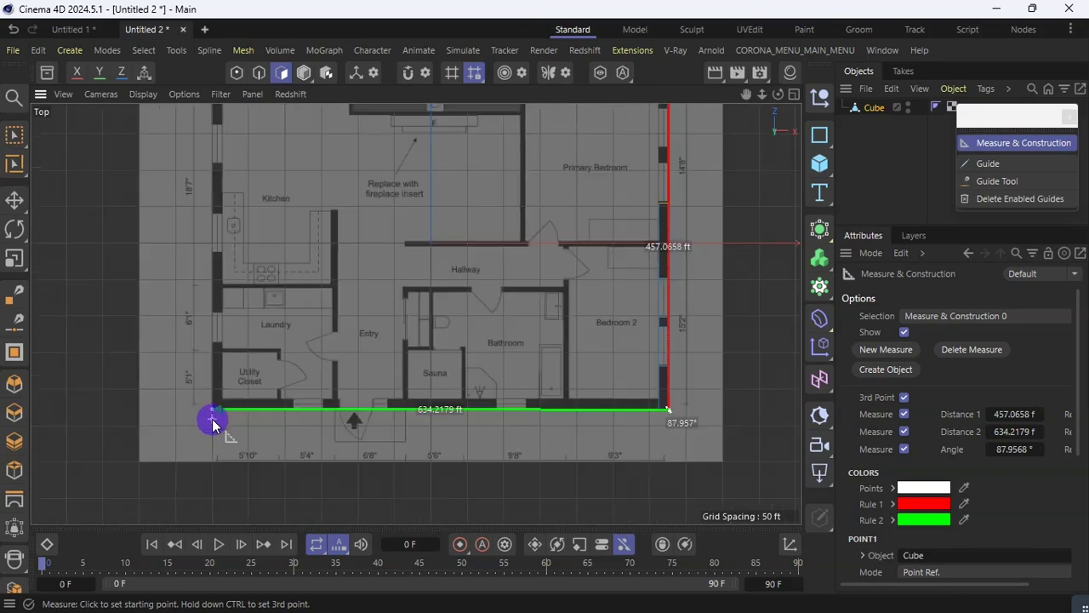
pyautogui.scroll(-2, 422, 317)
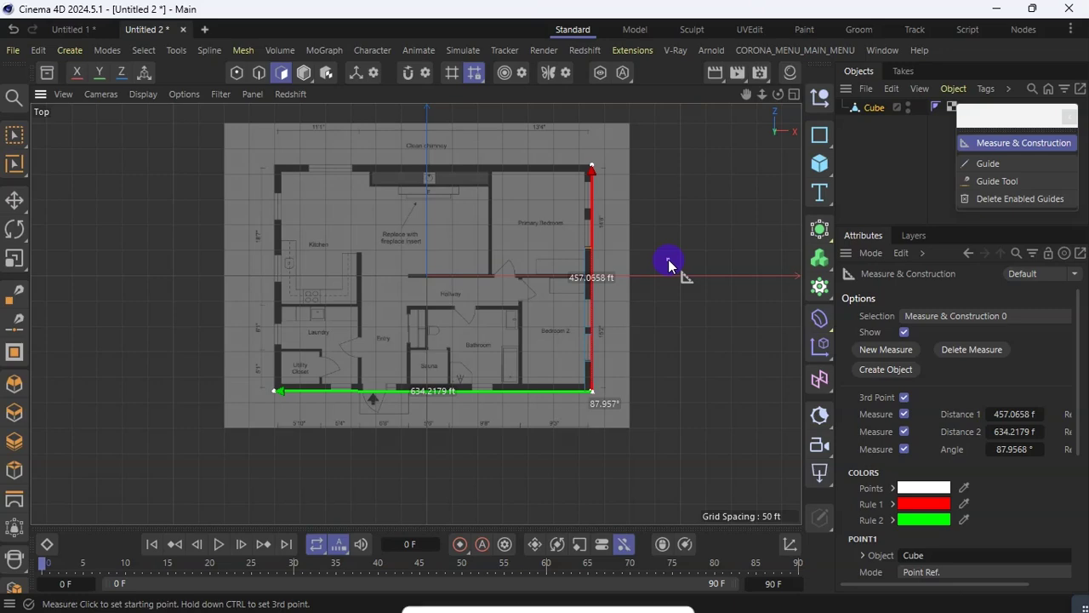
# Step: Examine both measured distances and the angle against the extruded wall in a maximized perspective view
pyautogui.click(793, 94)
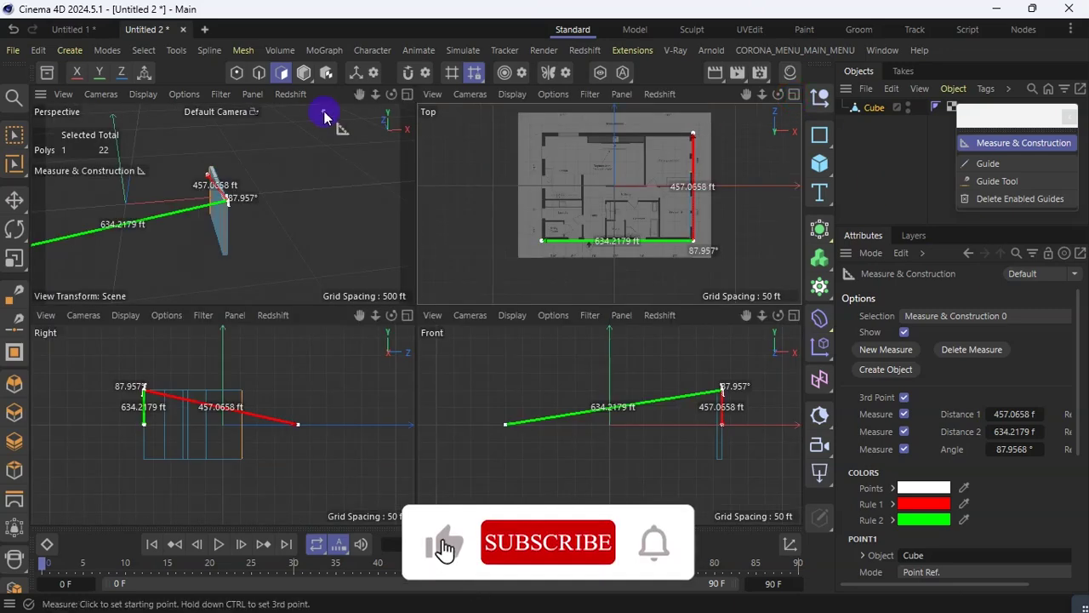
pyautogui.click(406, 94)
pyautogui.moveTo(777, 94); pyautogui.dragTo(660, 104)
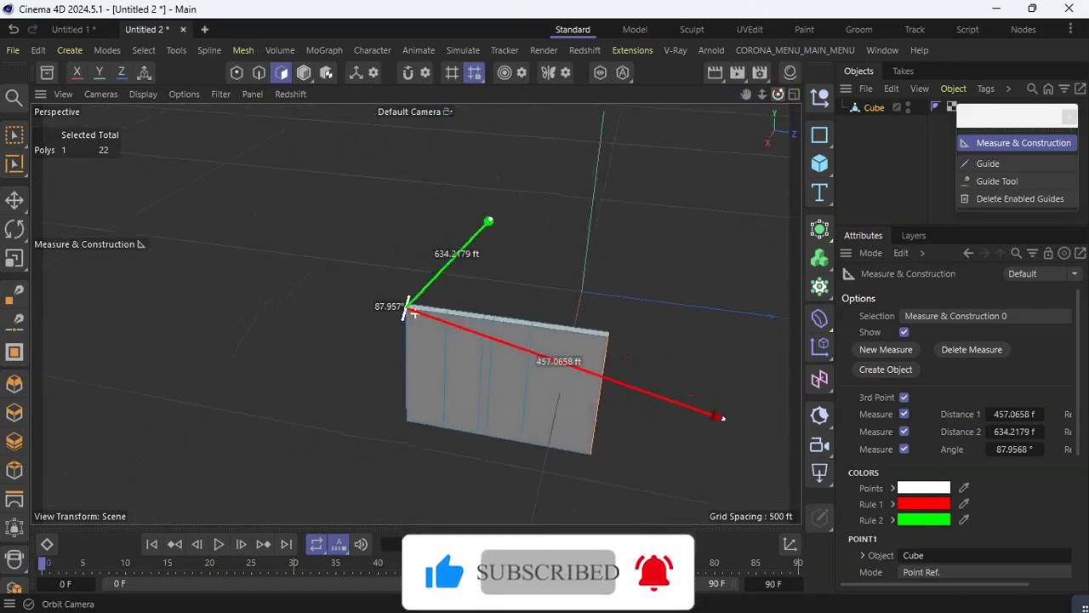